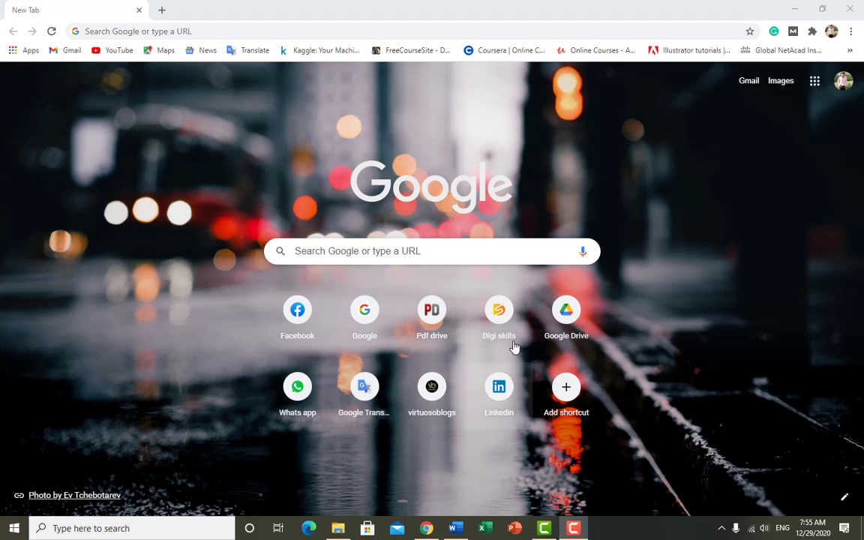
- Search Google for 'microsoft sway' and open the Microsoft Sway website from the results
left_click(388, 251)
type("mic")
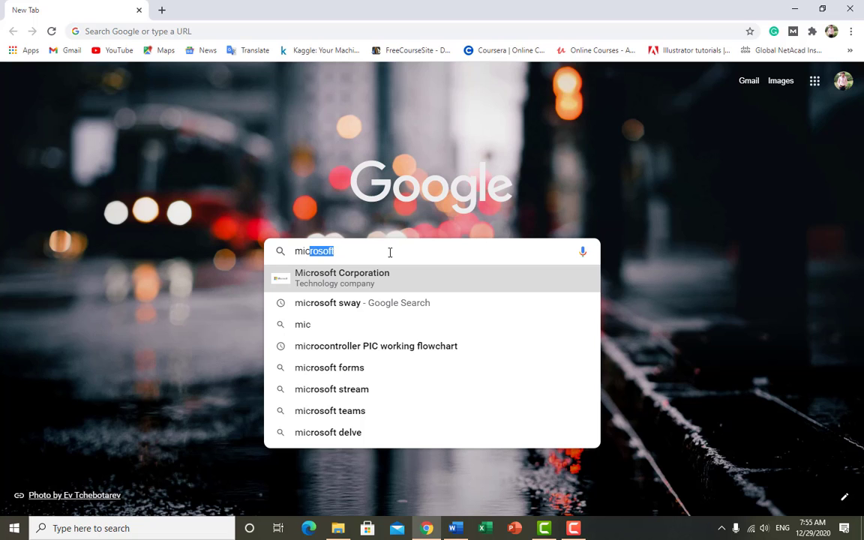
key("Down")
key("Down")
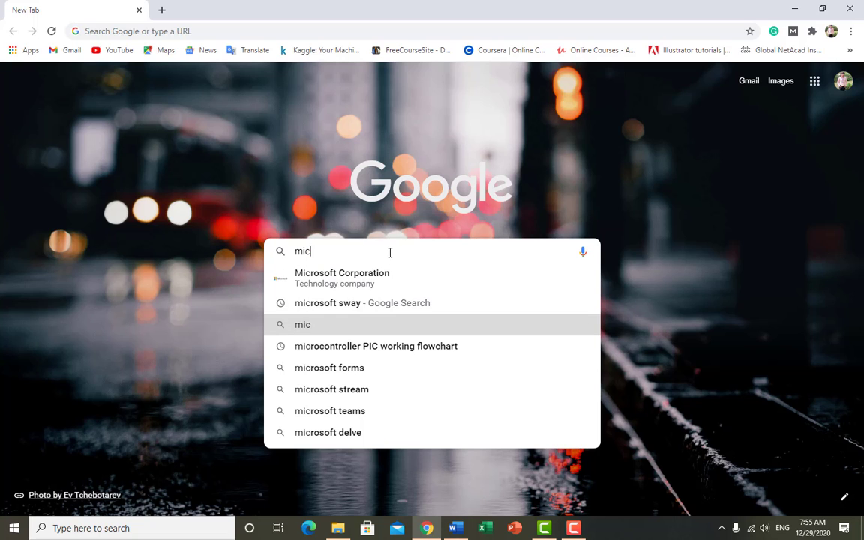
key("Up")
key("Return")
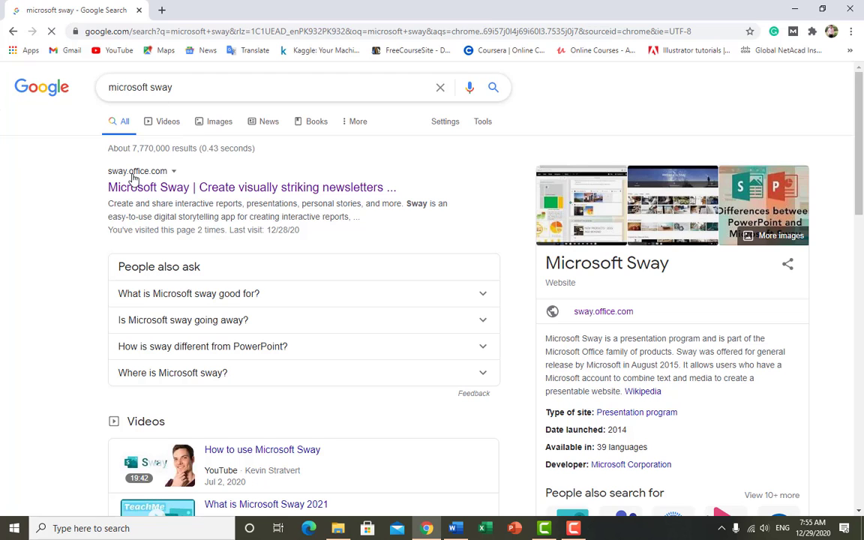
left_click(140, 188)
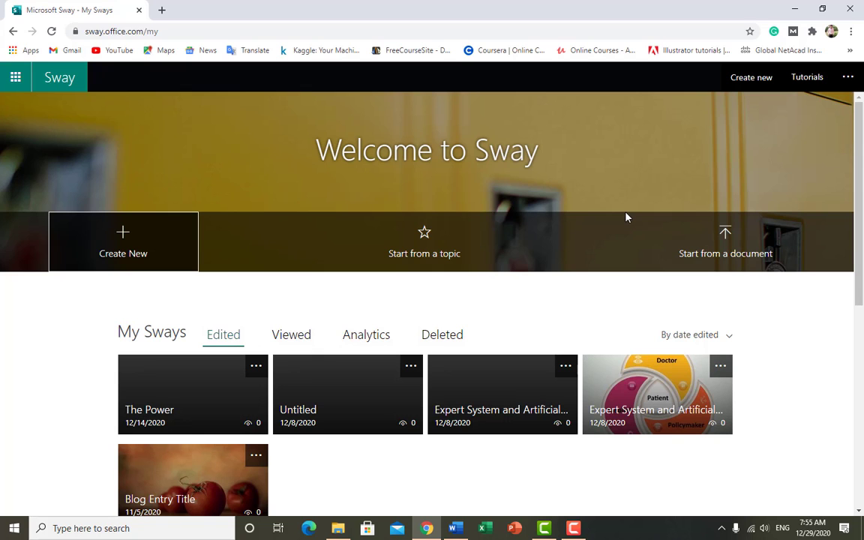
- Browse the Sway starter templates and pick the Resume [Artist] template
scroll(626, 218, "down", 3)
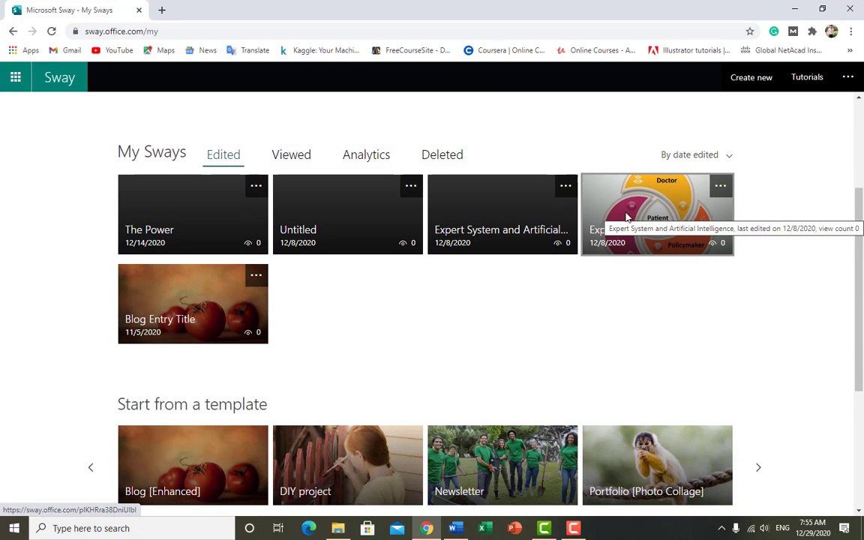
scroll(626, 218, "down", 1)
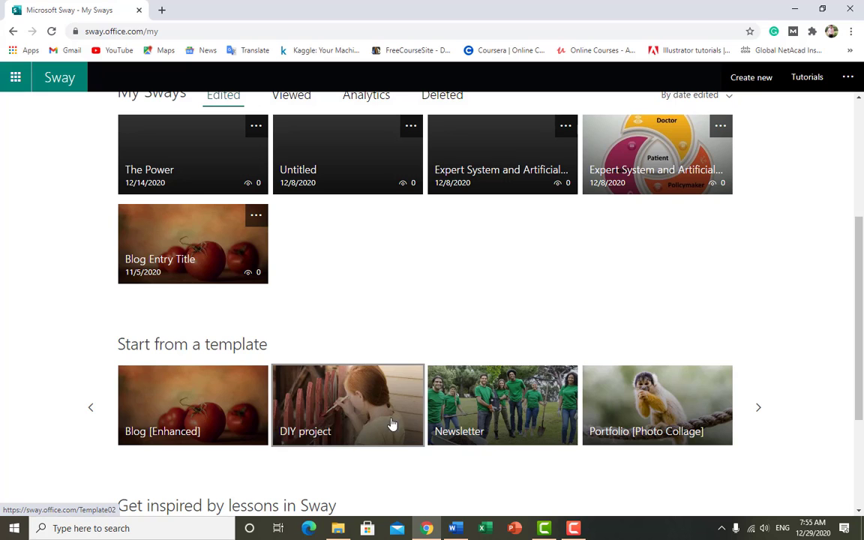
left_click(760, 414)
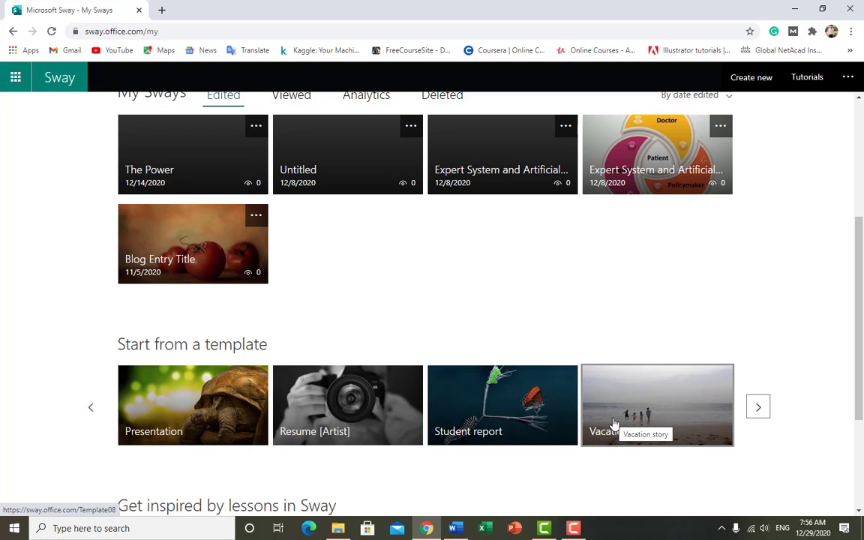
scroll(326, 426, "up", 3)
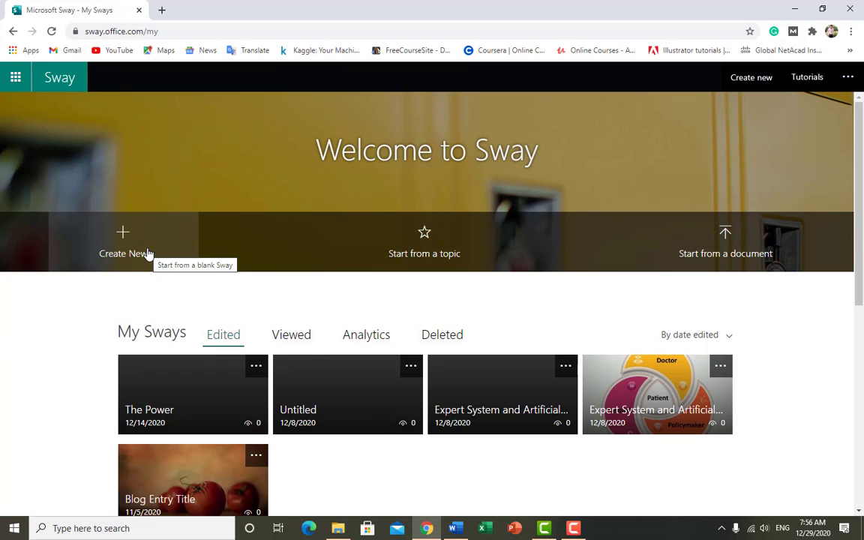
scroll(249, 329, "down", 3)
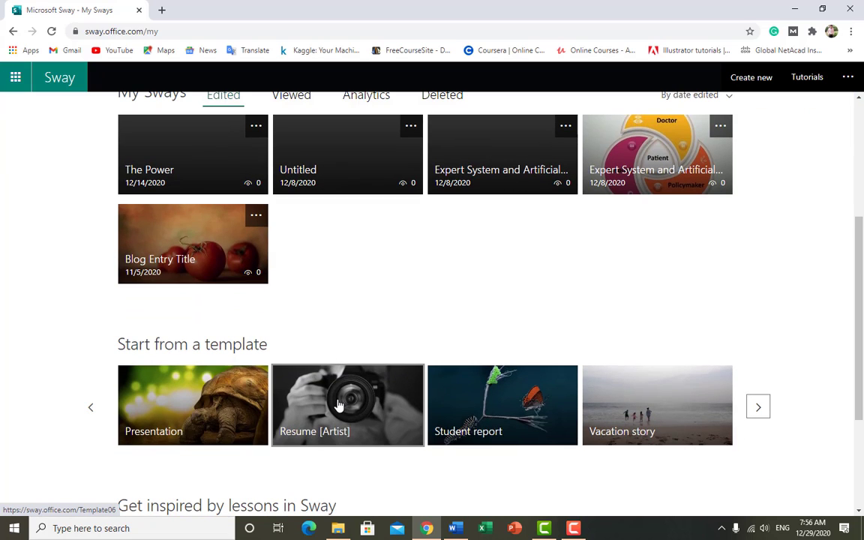
left_click(339, 405)
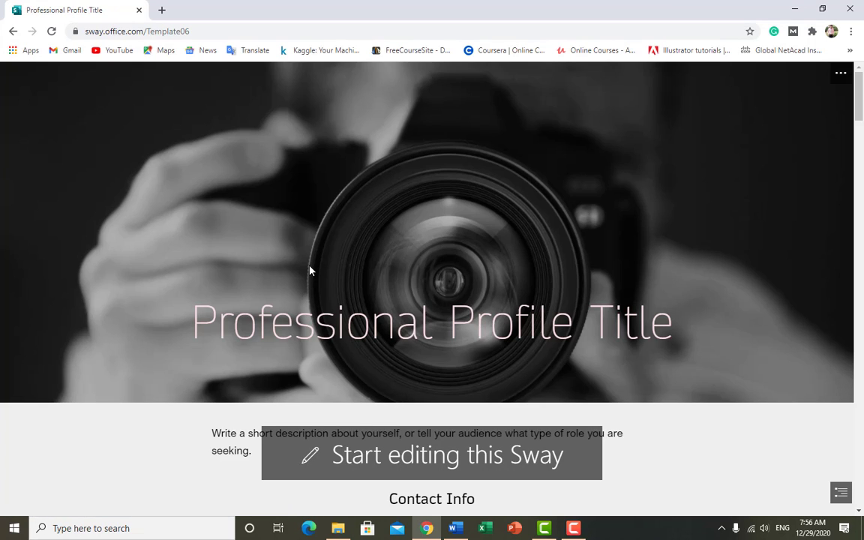
- Start editing a copy of the Resume [Artist] template and view it in Design
left_click(378, 465)
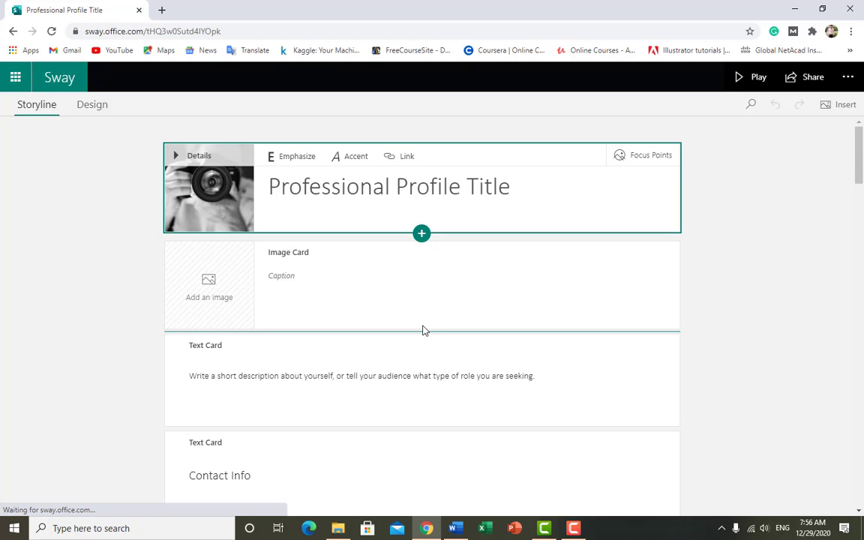
left_click(90, 110)
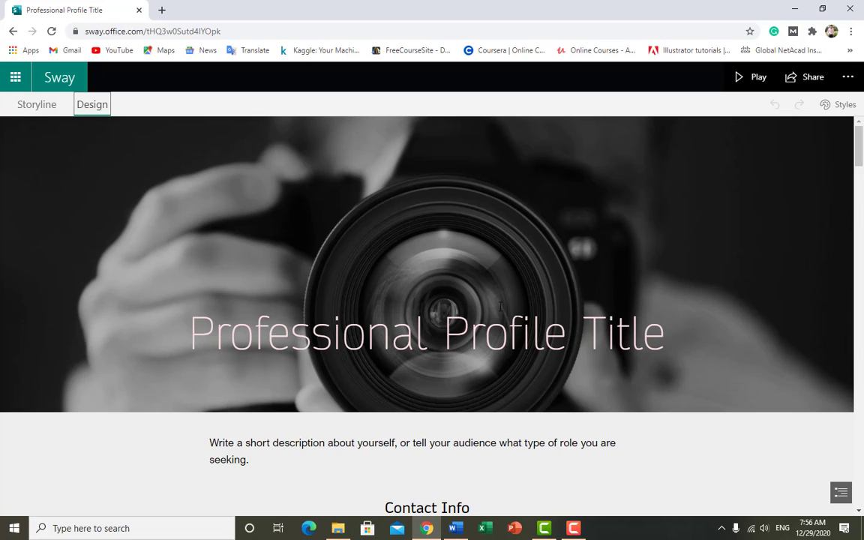
- Scroll through the résumé design from Contact Info to the gallery, then return to the Storyline
scroll(386, 323, "down", 3)
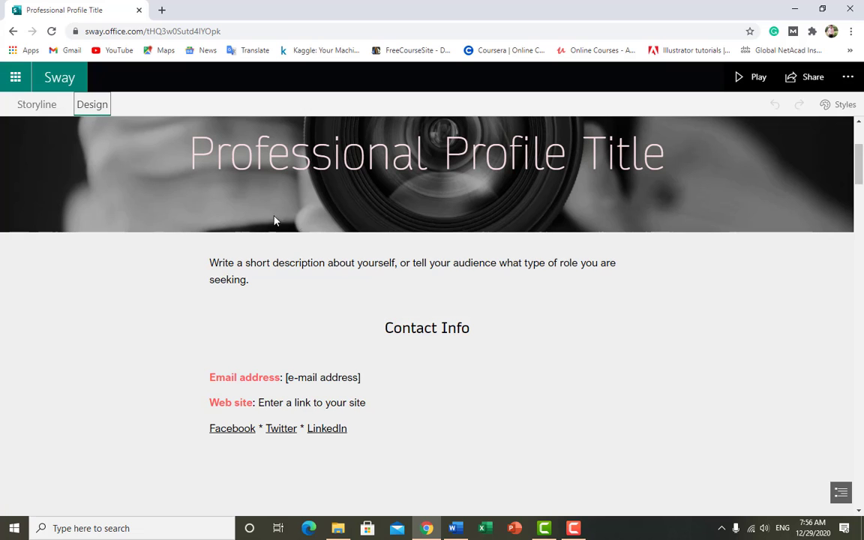
scroll(242, 185, "up", 3)
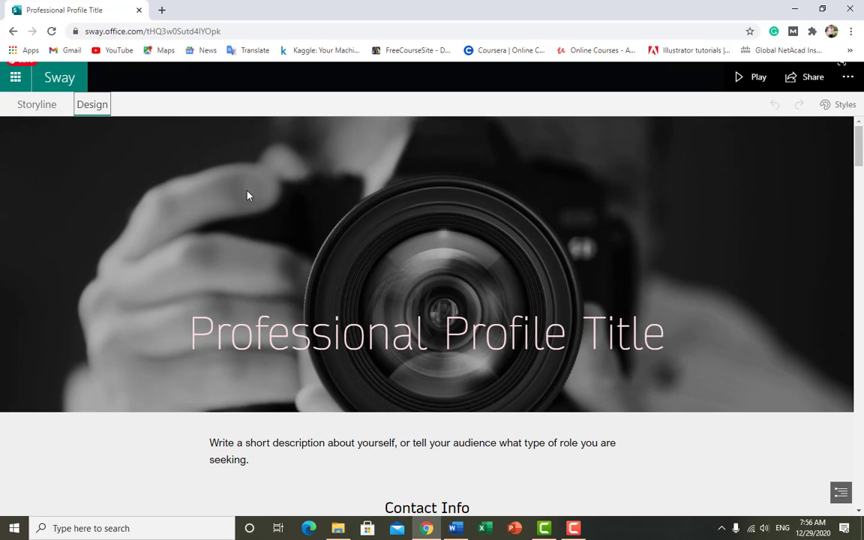
scroll(270, 274, "down", 2)
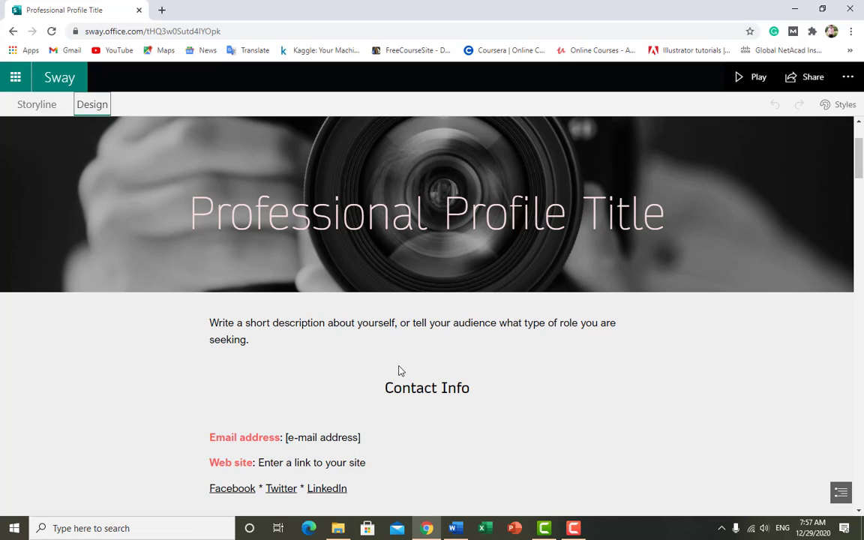
scroll(402, 297, "down", 3)
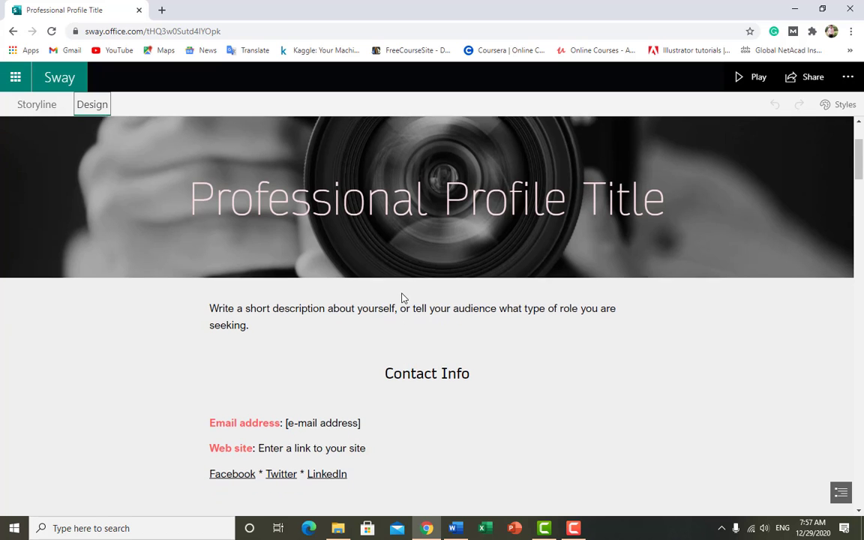
scroll(402, 298, "down", 5)
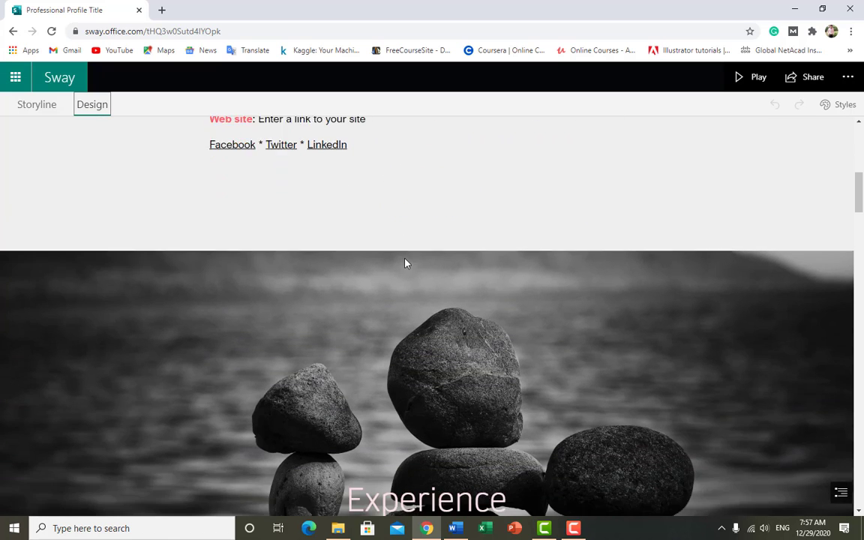
scroll(404, 262, "down", 12)
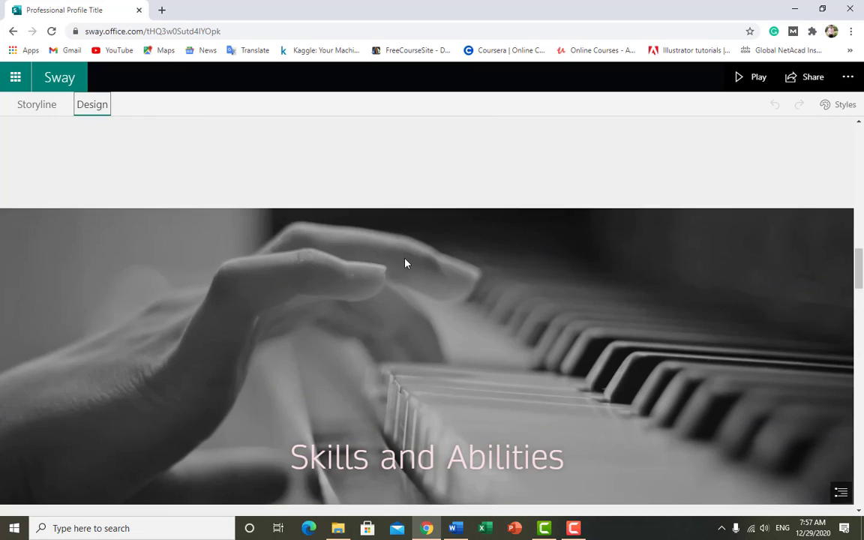
scroll(209, 267, "down", 1)
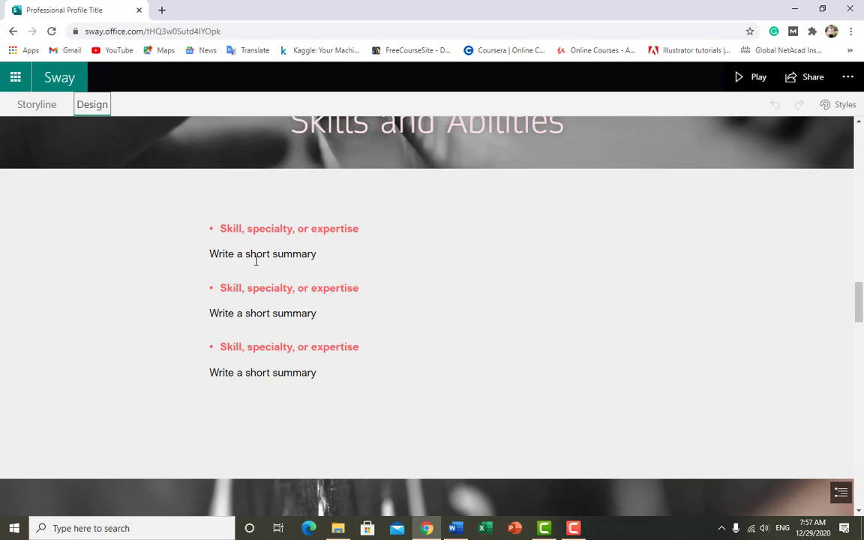
scroll(225, 230, "down", 6)
scroll(368, 300, "down", 7)
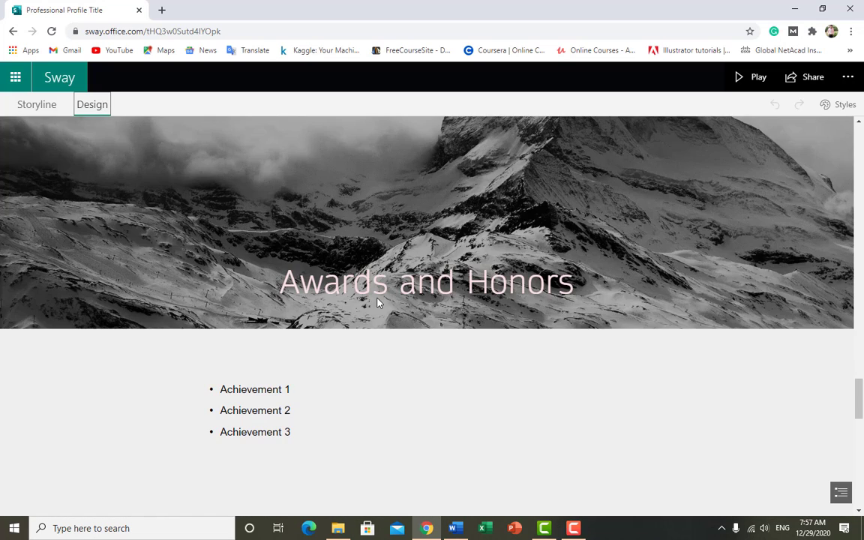
scroll(357, 292, "down", 4)
scroll(357, 292, "down", 9)
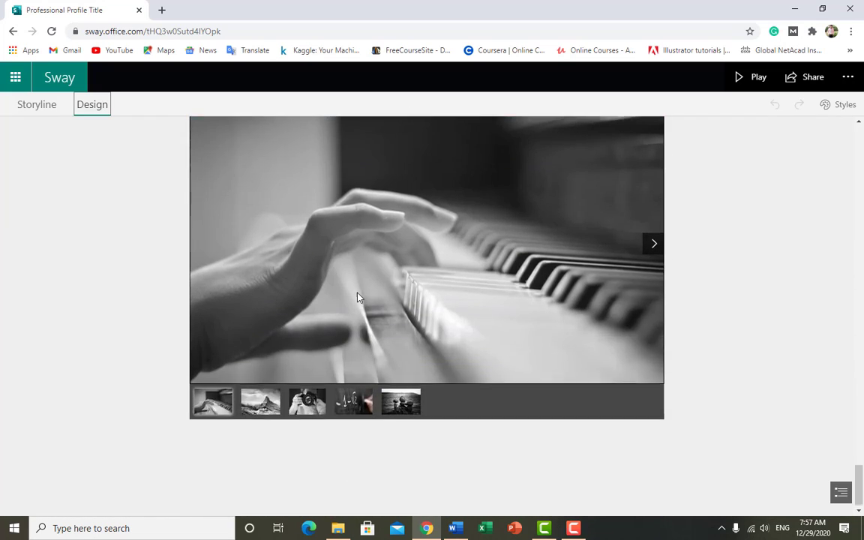
scroll(357, 298, "up", 20)
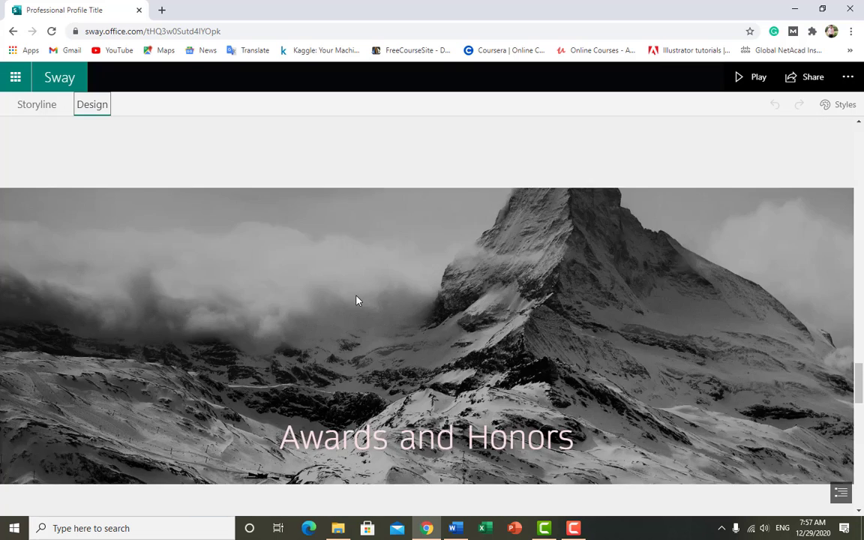
scroll(357, 300, "up", 20)
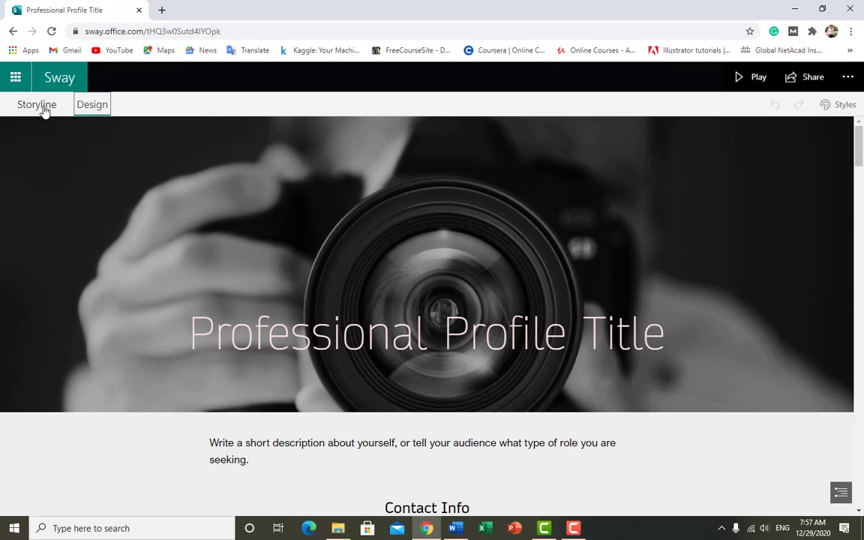
left_click(42, 107)
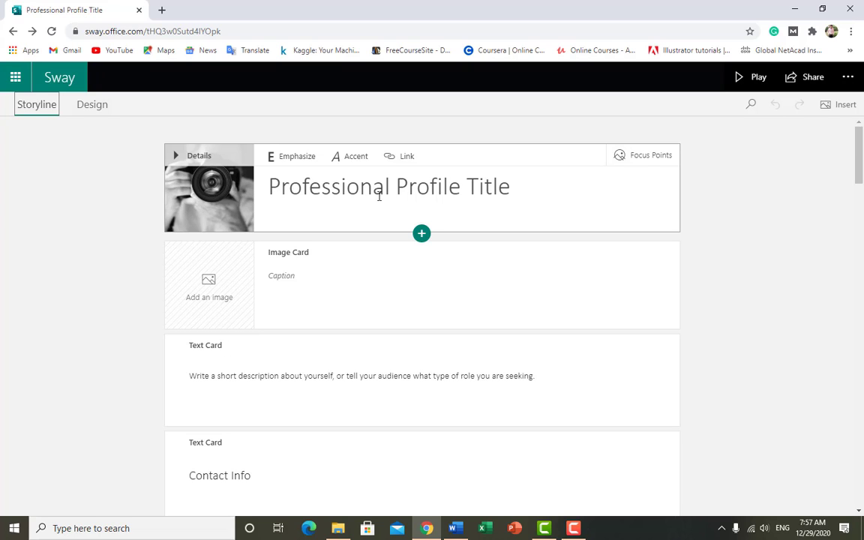
- Shorten the heading to 'Professional Profile', add an empty text card below, and preview it
left_click(511, 187)
key("BackSpace")
key("BackSpace")
key("BackSpace")
key("BackSpace")
key("BackSpace")
key("BackSpace")
key("Return")
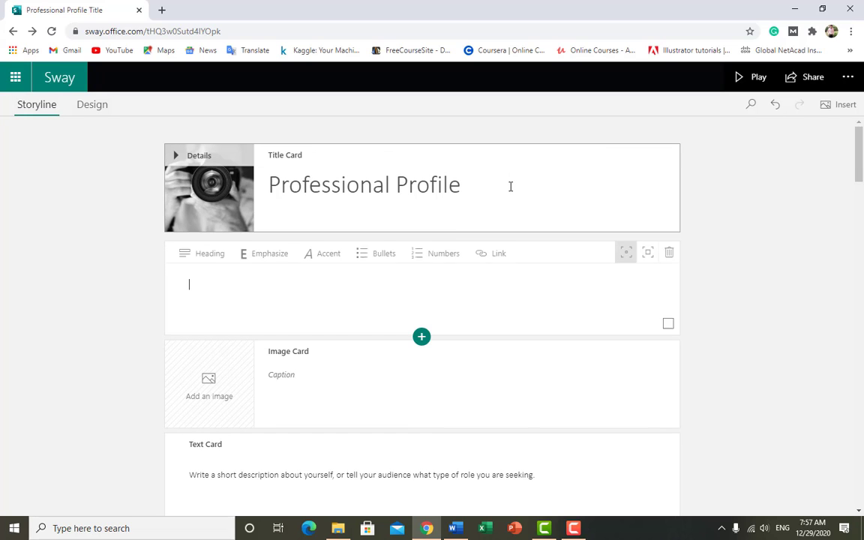
left_click(94, 106)
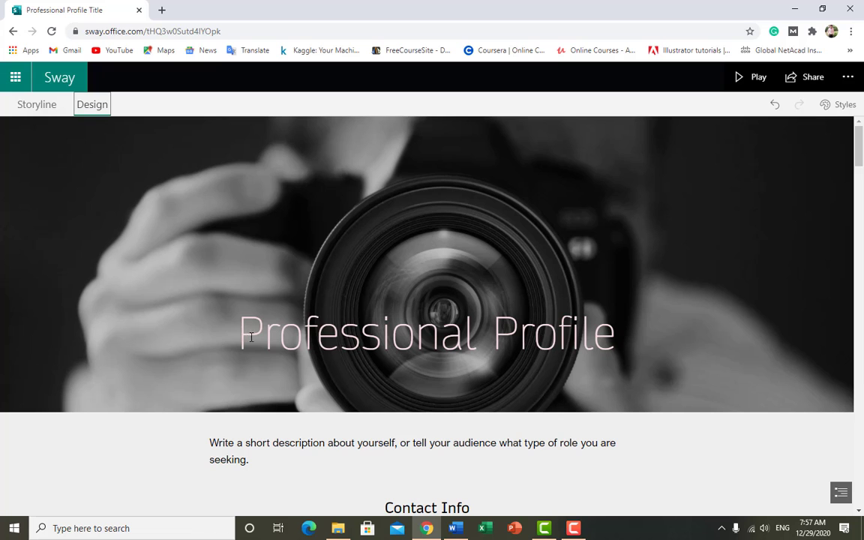
left_click(38, 104)
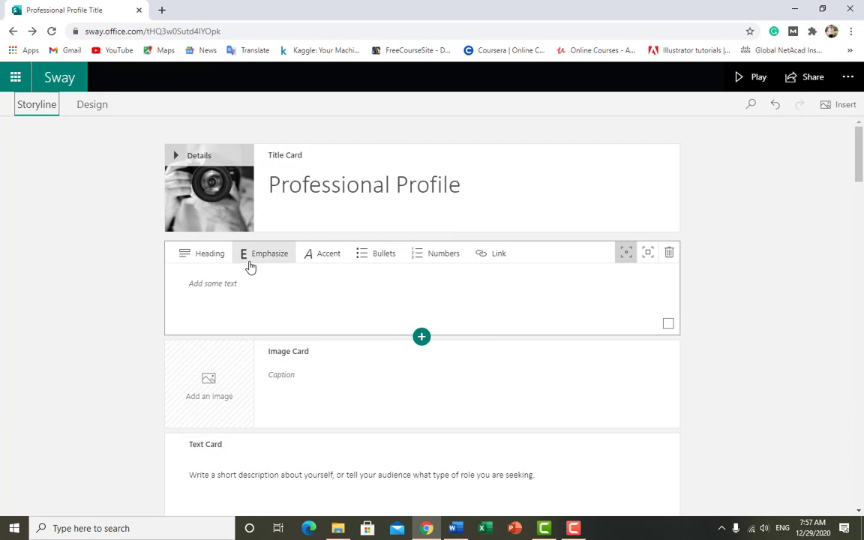
- Check the updated design again, then bring up the insert choices below the empty text card
scroll(250, 267, "down", 2)
scroll(251, 264, "down", 1)
scroll(249, 259, "up", 3)
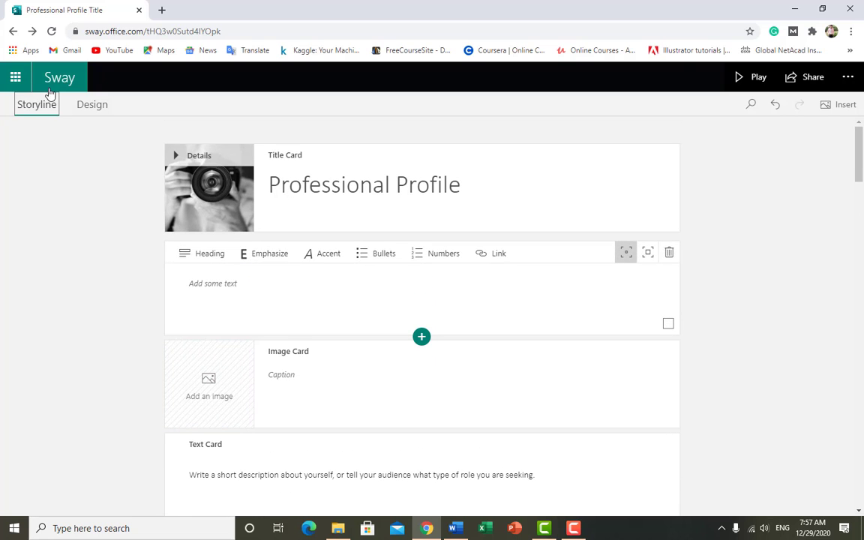
left_click(88, 105)
scroll(382, 298, "down", 3)
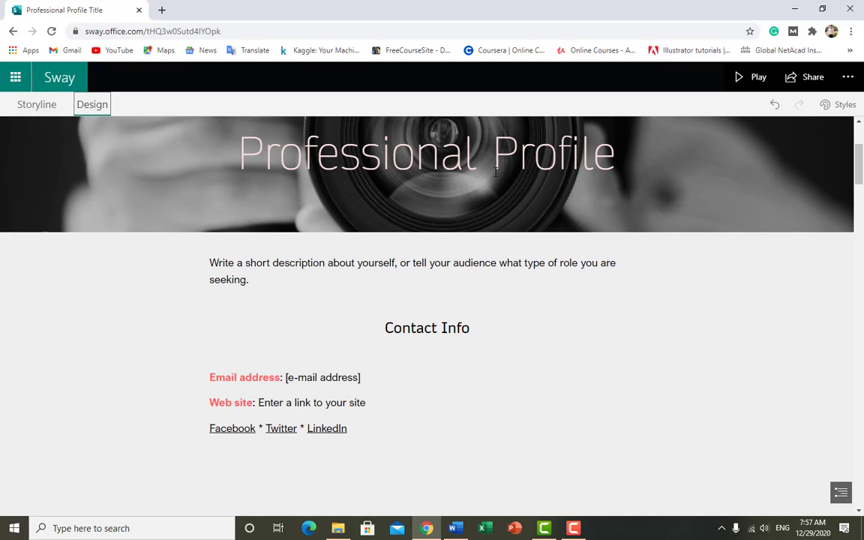
scroll(482, 195, "up", 2)
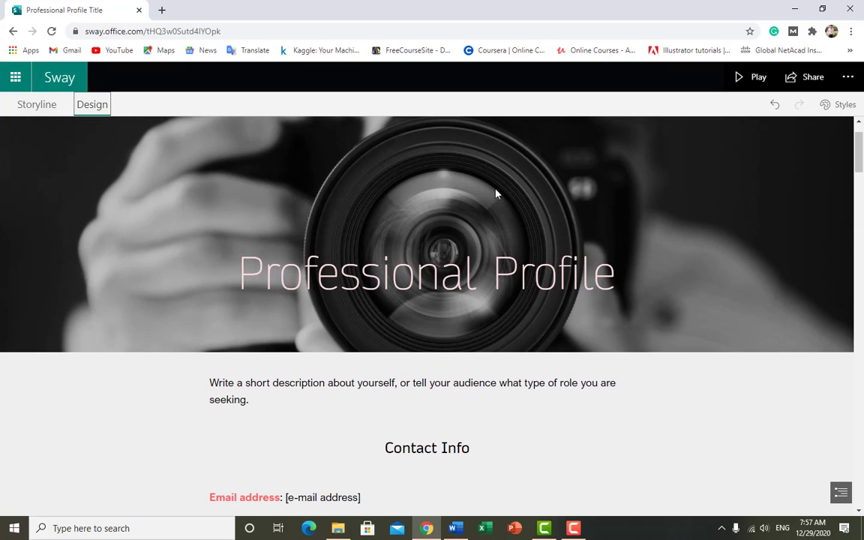
left_click(31, 106)
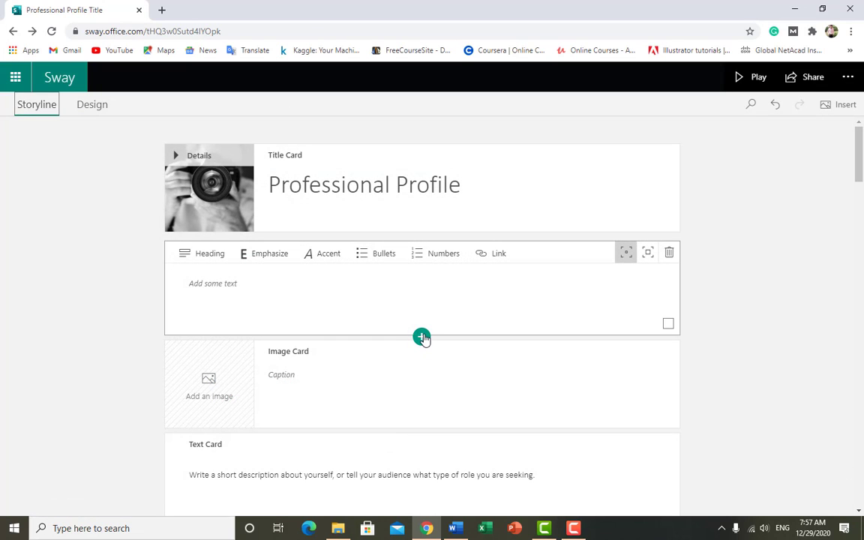
left_click(422, 338)
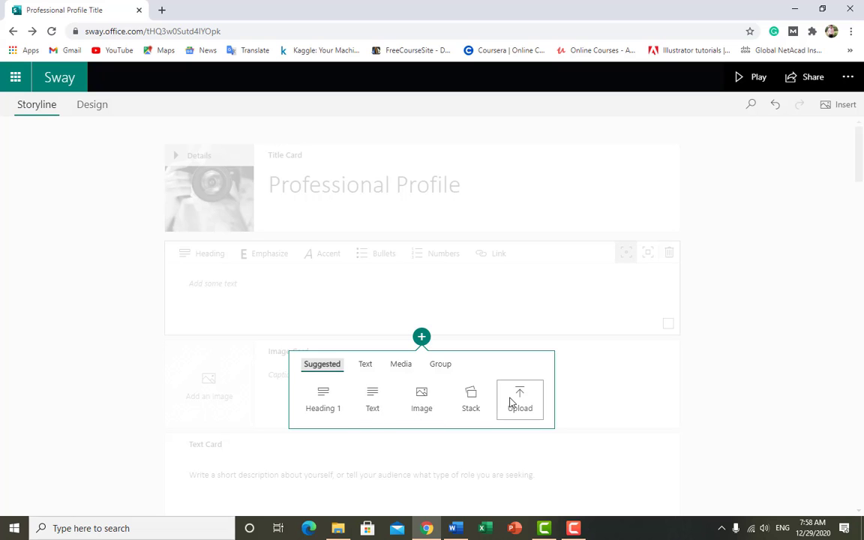
- Look through the Text, Media and Group card types, then close the insert panel without adding anything
left_click(364, 364)
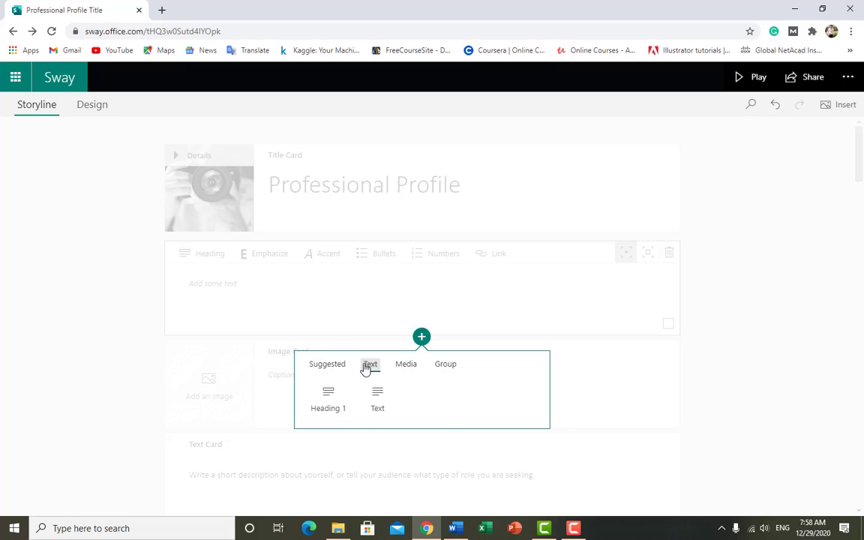
left_click(403, 365)
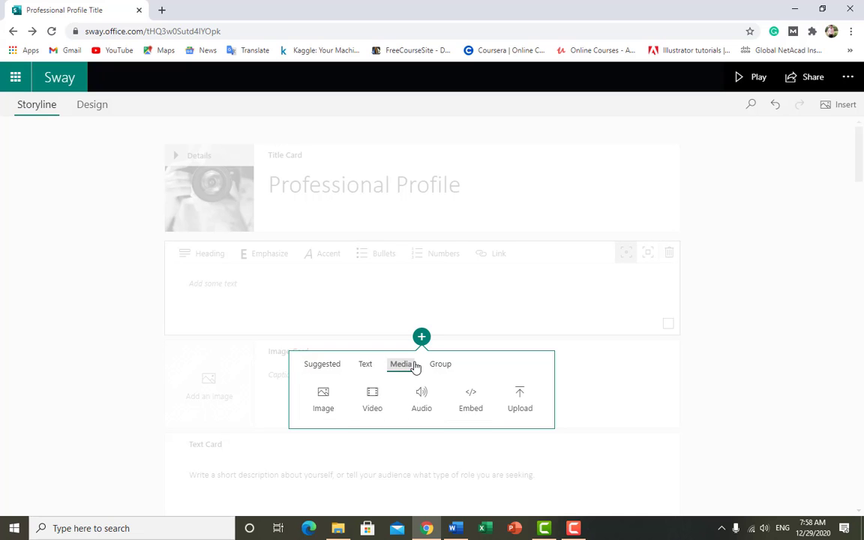
left_click(440, 365)
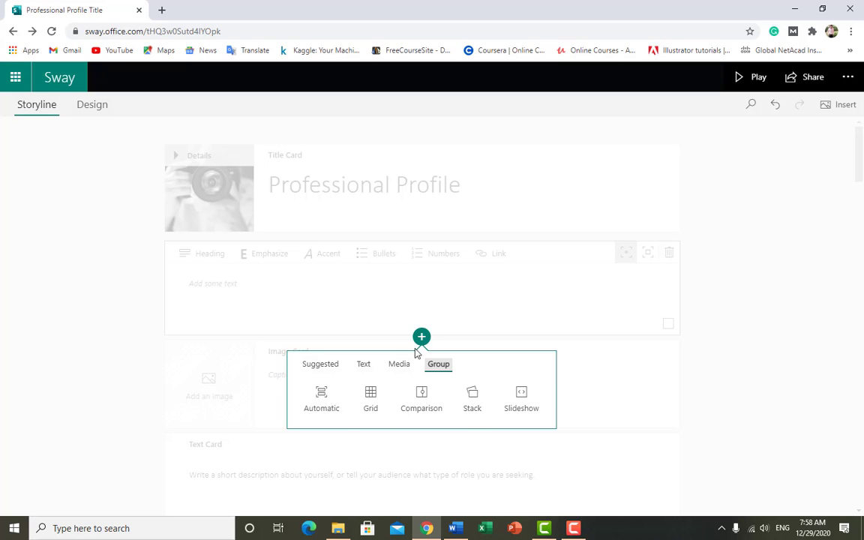
left_click(732, 287)
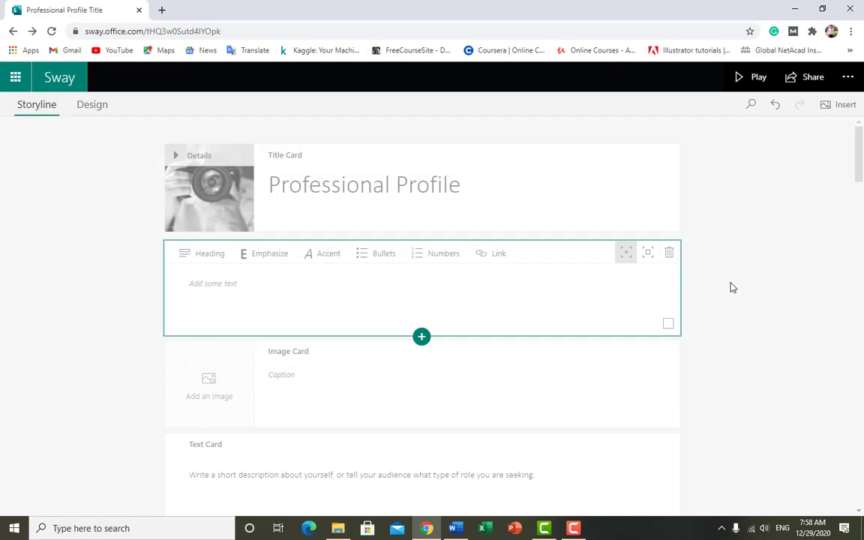
- Scroll to the self-description text card and select its sentence
scroll(460, 367, "down", 1)
scroll(460, 368, "down", 3)
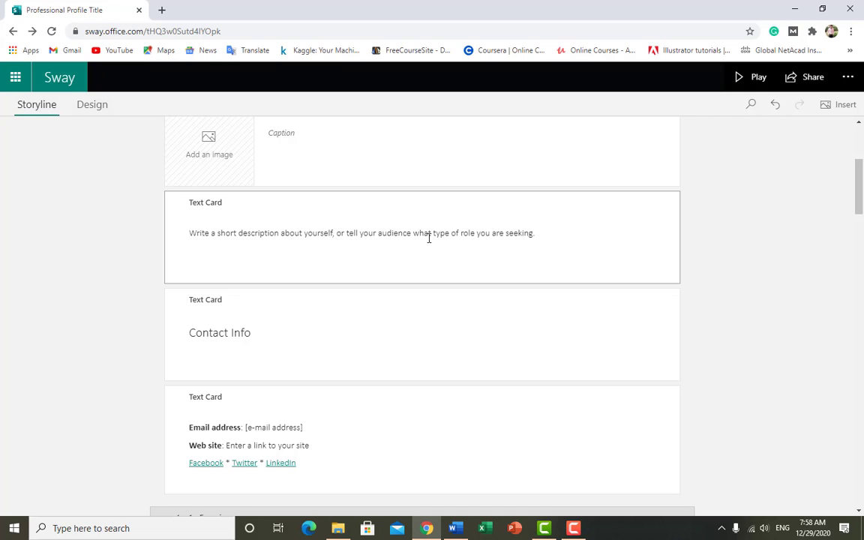
left_click_drag(536, 233, 160, 243)
left_click(548, 243)
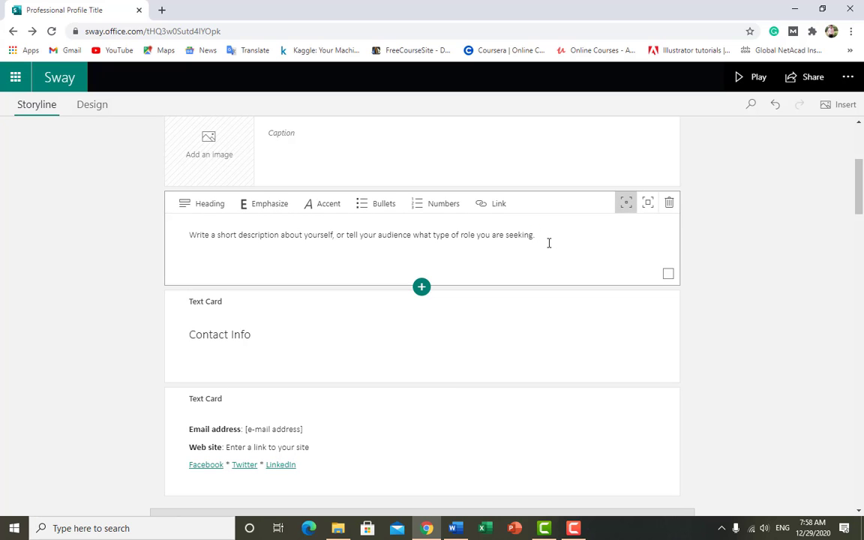
- Delete the [e-mail address] placeholder in the contact details card and select the Facebook link text
scroll(368, 309, "down", 3)
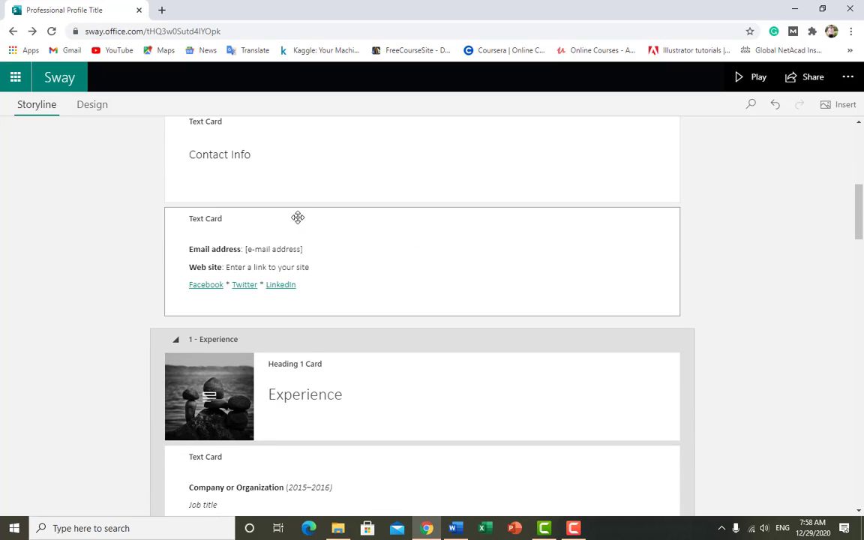
left_click(251, 249)
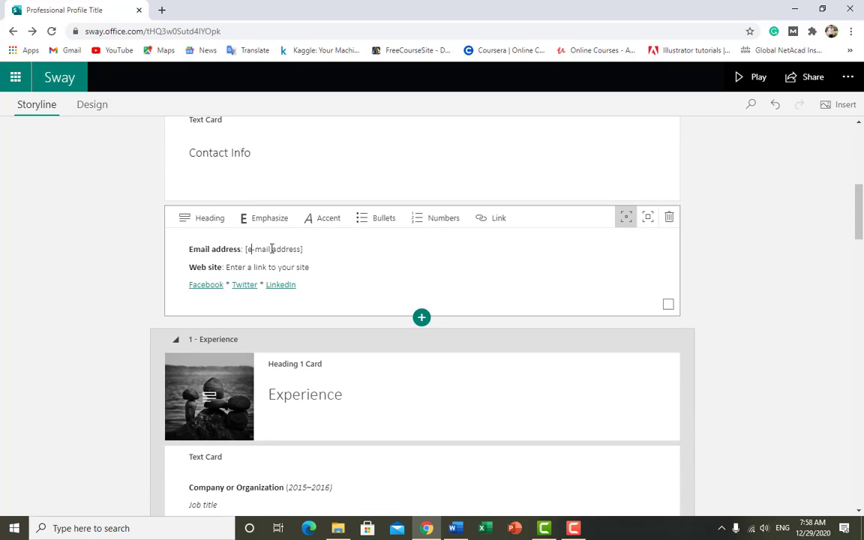
left_click_drag(305, 249, 251, 244)
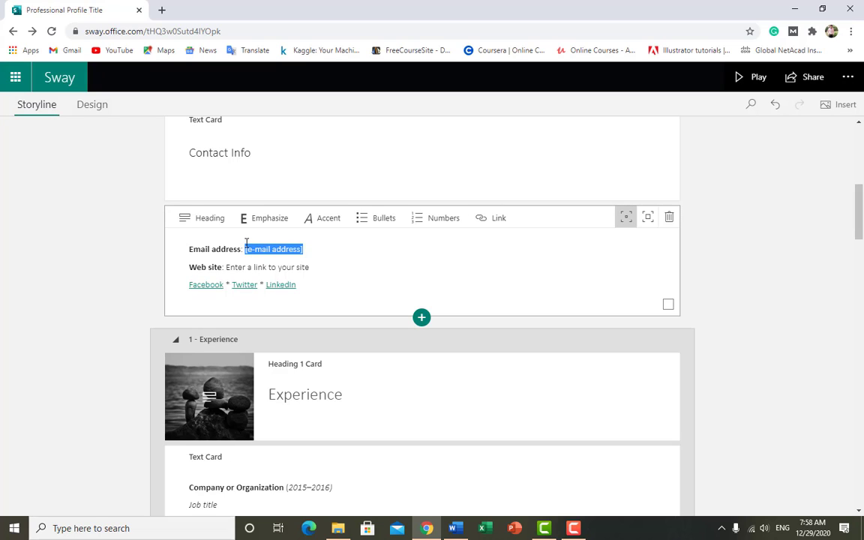
key("BackSpace")
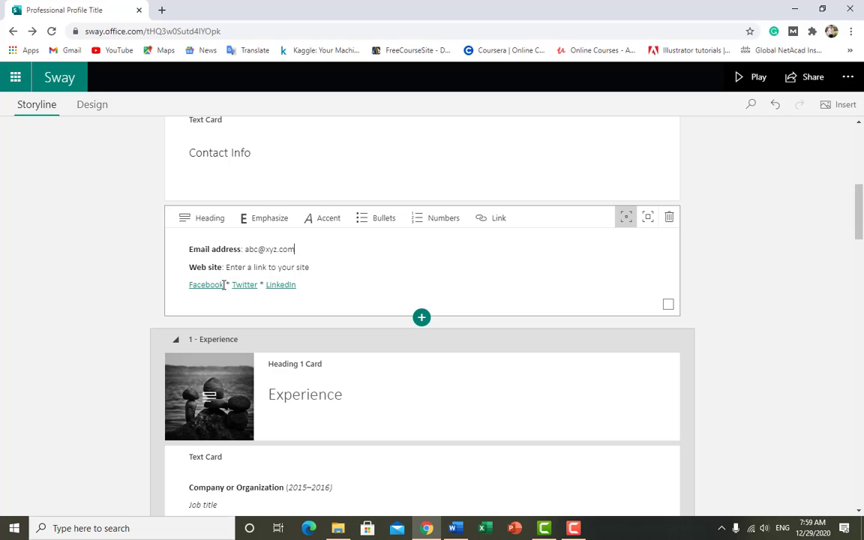
left_click_drag(223, 283, 192, 280)
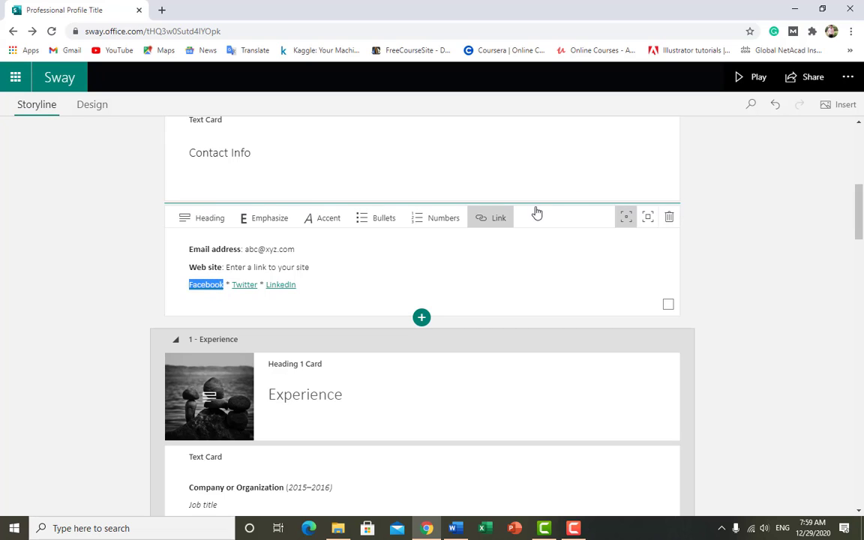
- Confirm the Facebook link points to facebook.com and view the Design preview
left_click(498, 221)
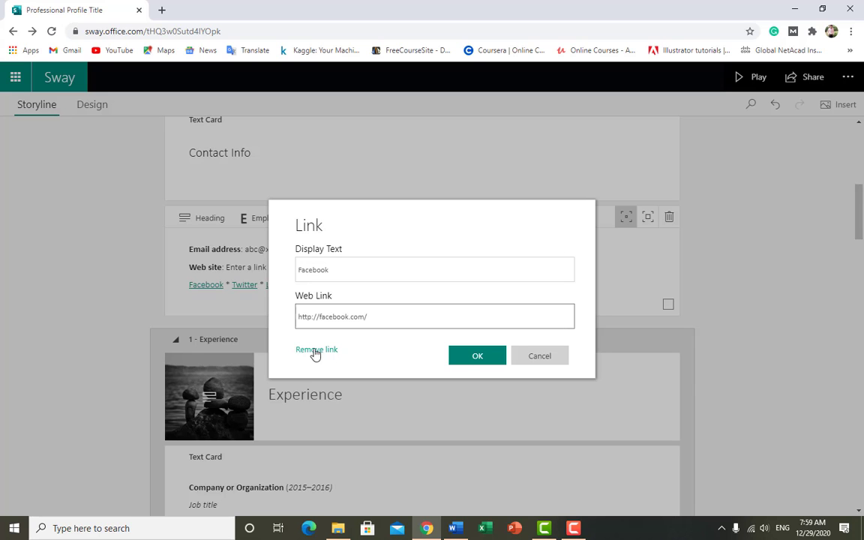
left_click(462, 358)
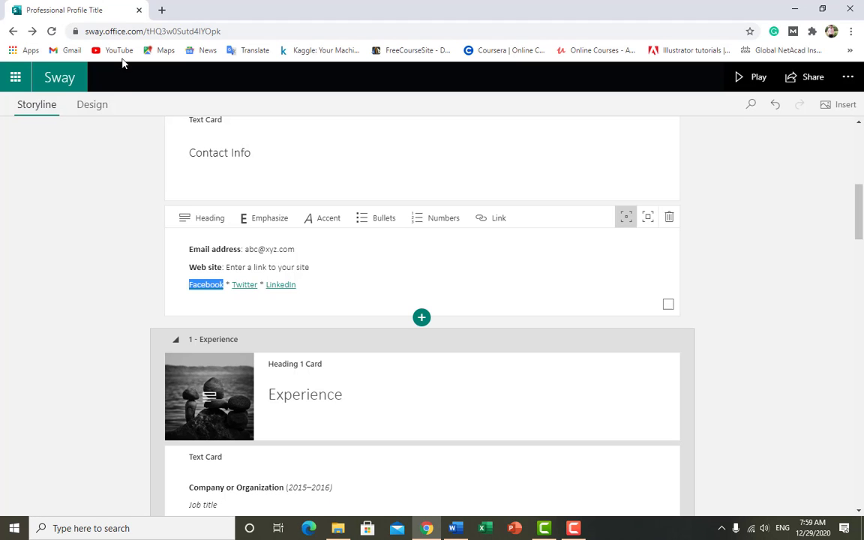
left_click(94, 107)
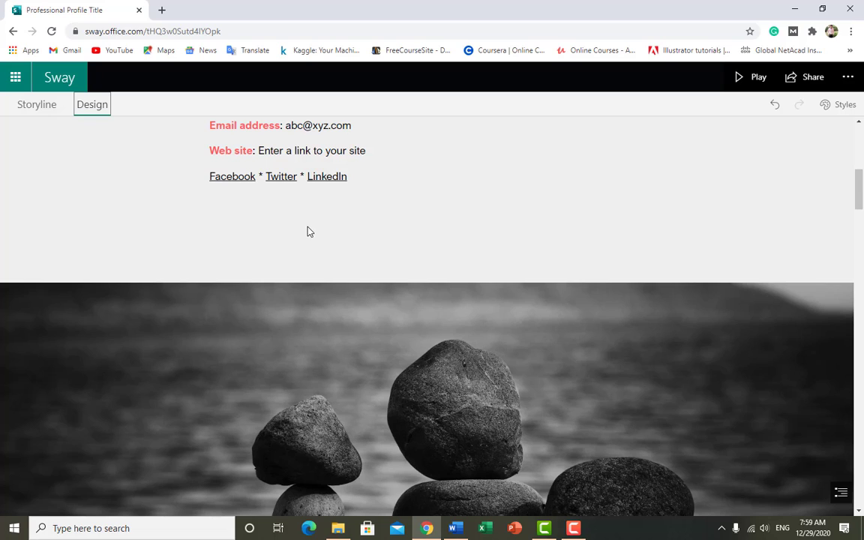
- Leave the Design preview and scroll the Storyline cards back toward the Title Card
scroll(308, 231, "up", 1)
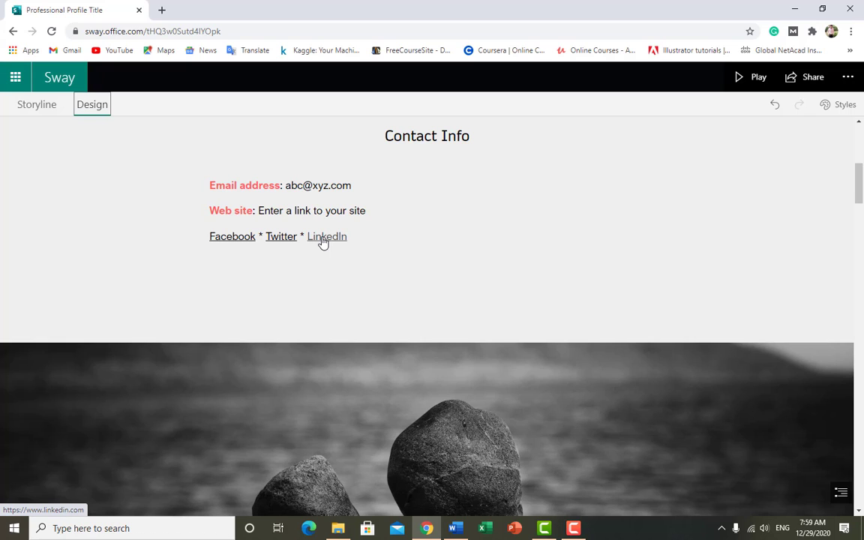
left_click(37, 105)
scroll(328, 386, "down", 4)
scroll(333, 376, "down", 3)
scroll(333, 375, "up", 6)
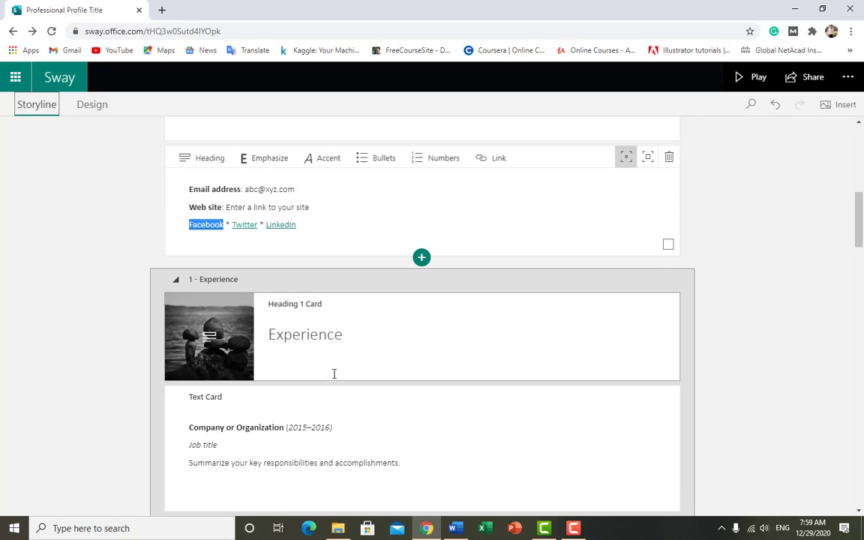
scroll(333, 373, "up", 10)
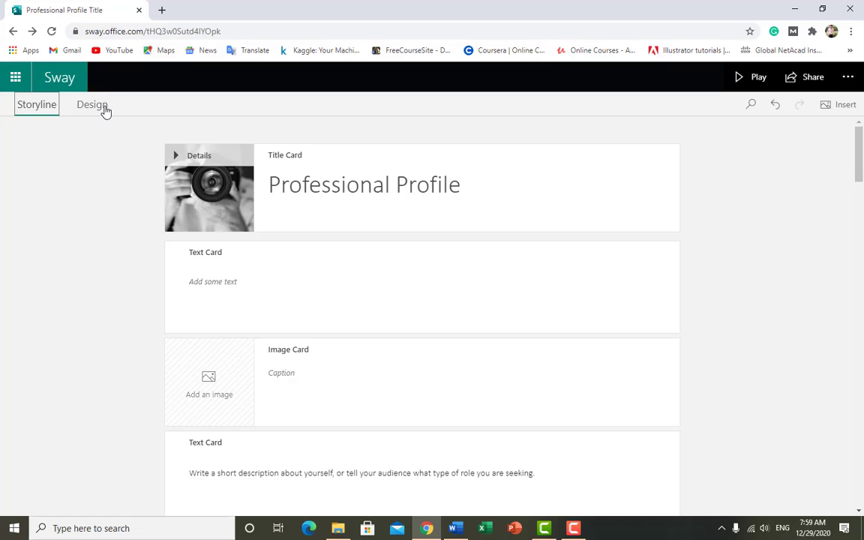
- Create a new blank Sway and add an empty Heading 1 card
left_click(66, 79)
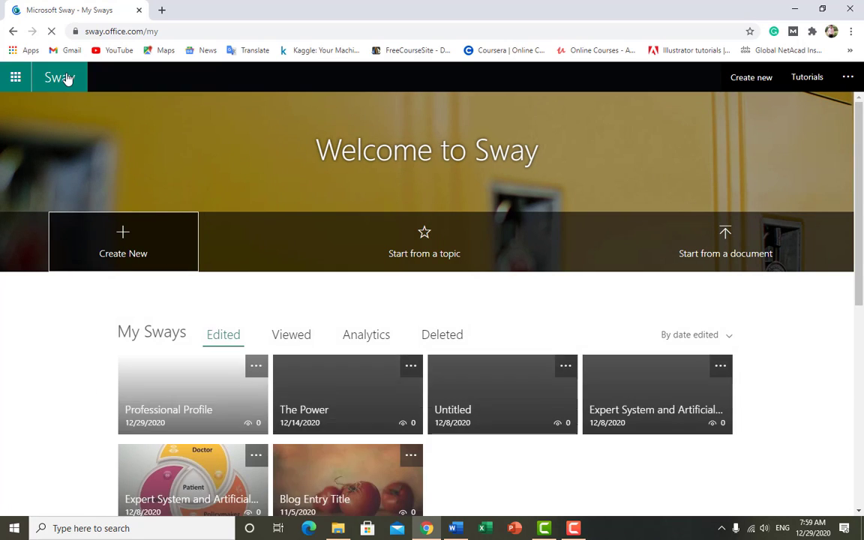
left_click(118, 248)
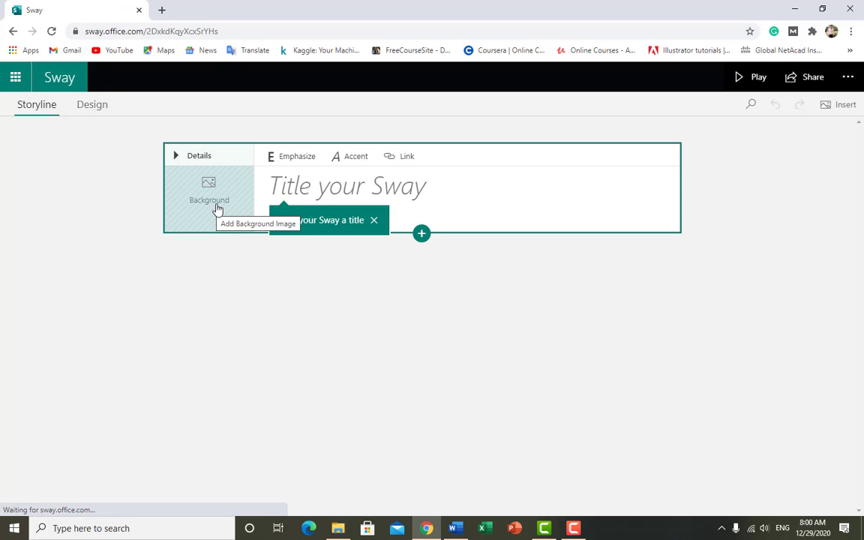
left_click(324, 187)
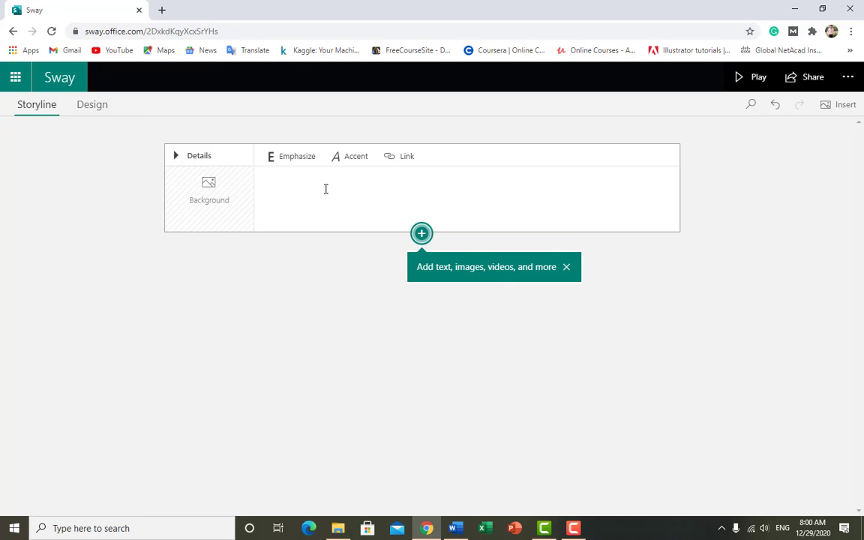
left_click(422, 235)
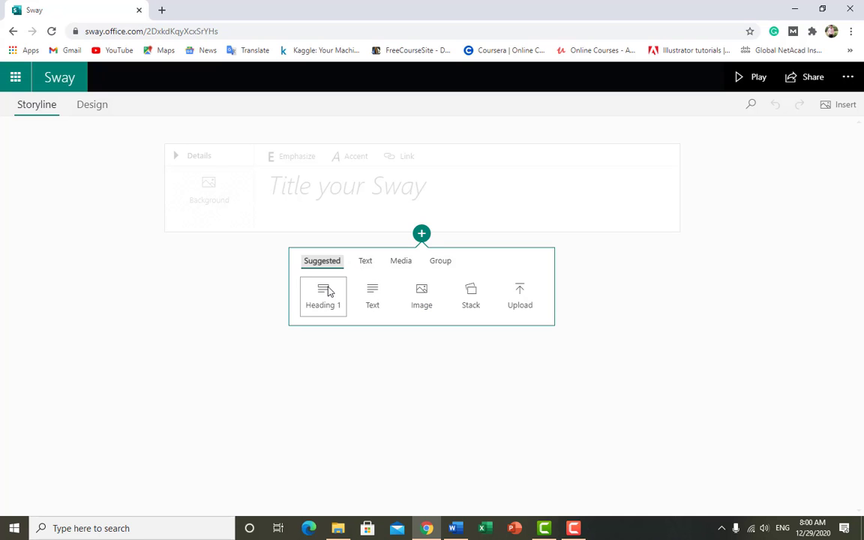
left_click(328, 292)
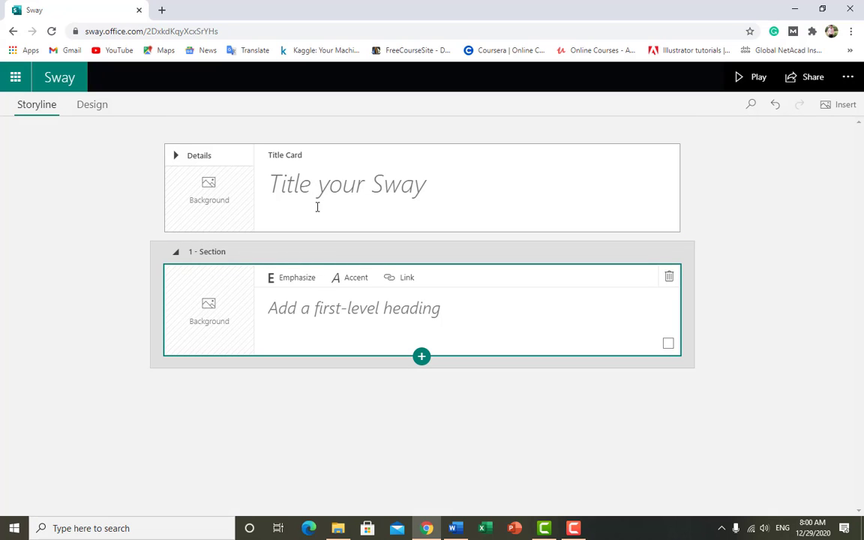
left_click(315, 310)
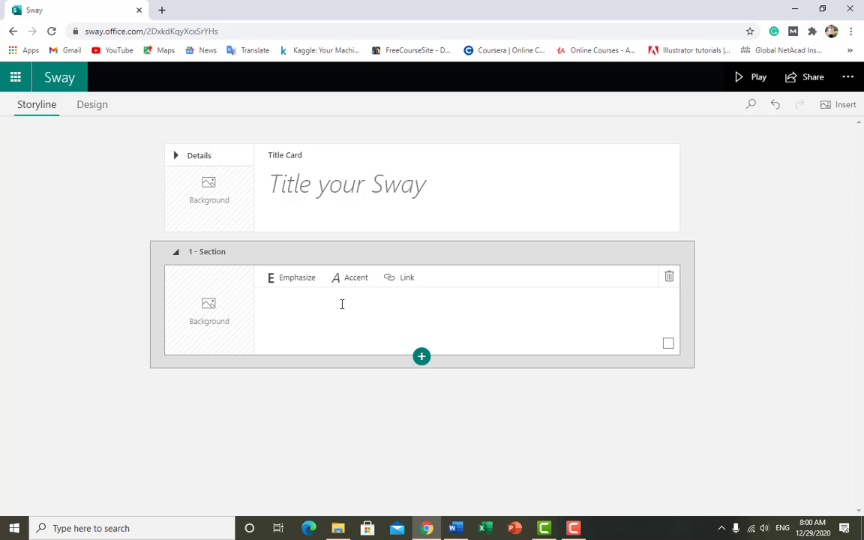
- Title the new Sway 'Daily Teachings'
left_click(350, 210)
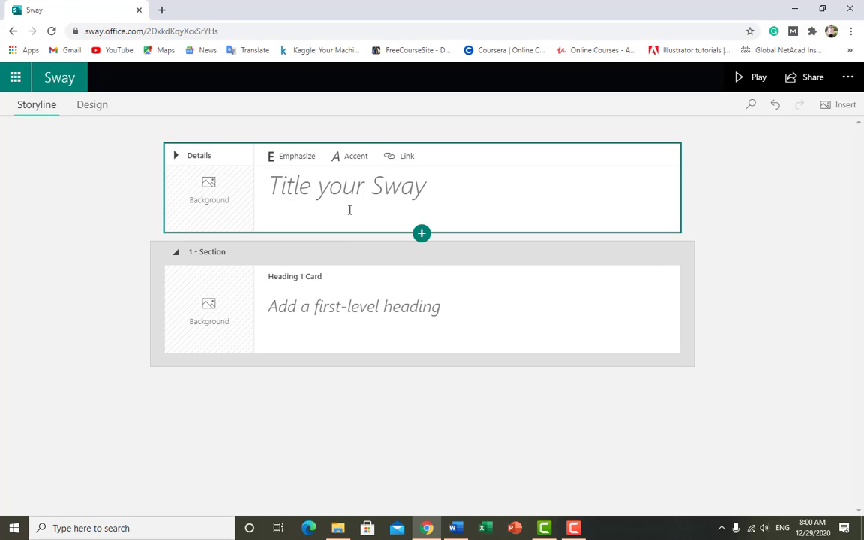
type("d")
key("BackSpace")
type("DA")
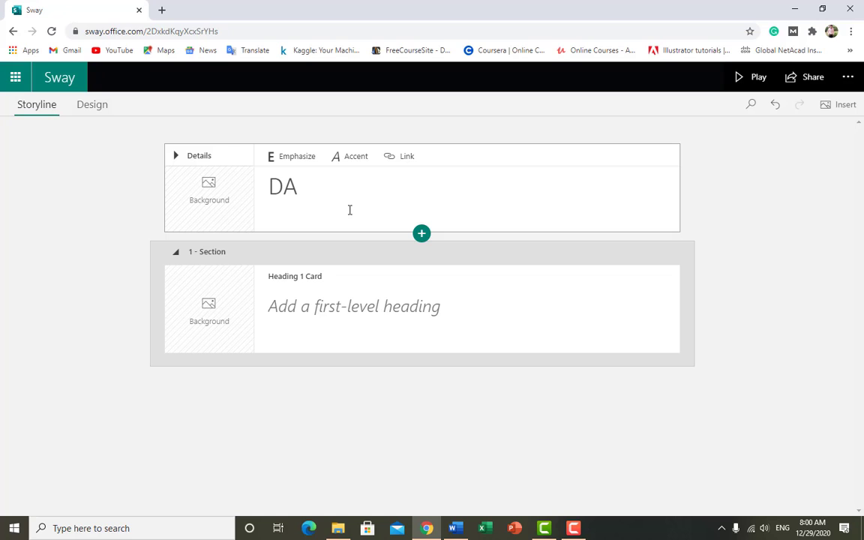
key("BackSpace")
type("aily T")
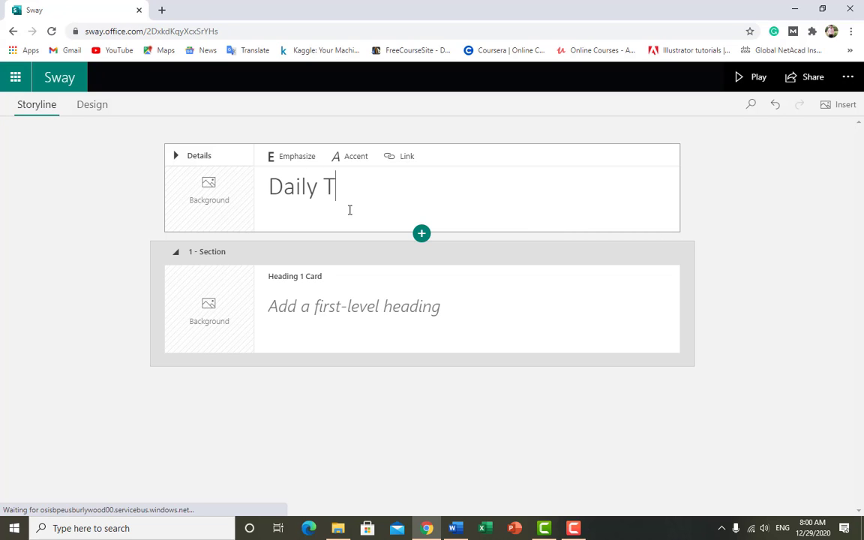
type("eachings")
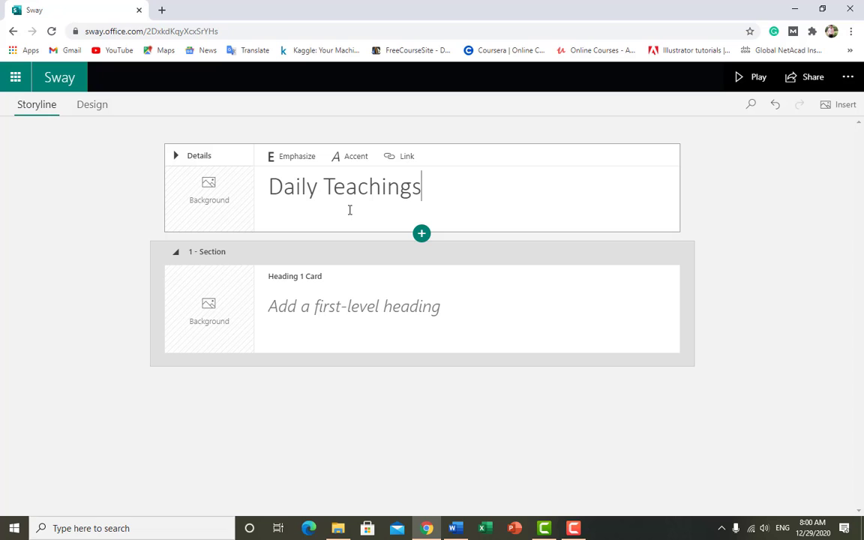
- Preview the Daily Teachings design, then return to Storyline and pick the title card's background slot
left_click(92, 105)
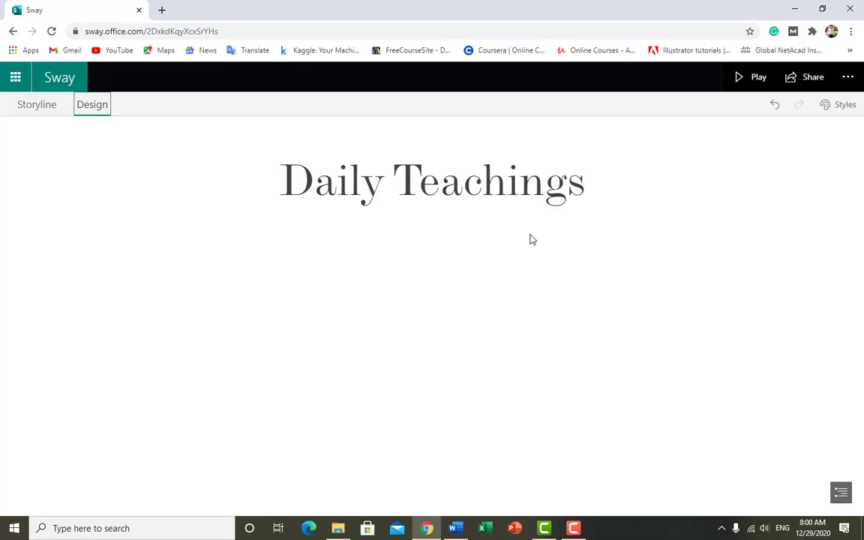
left_click(37, 105)
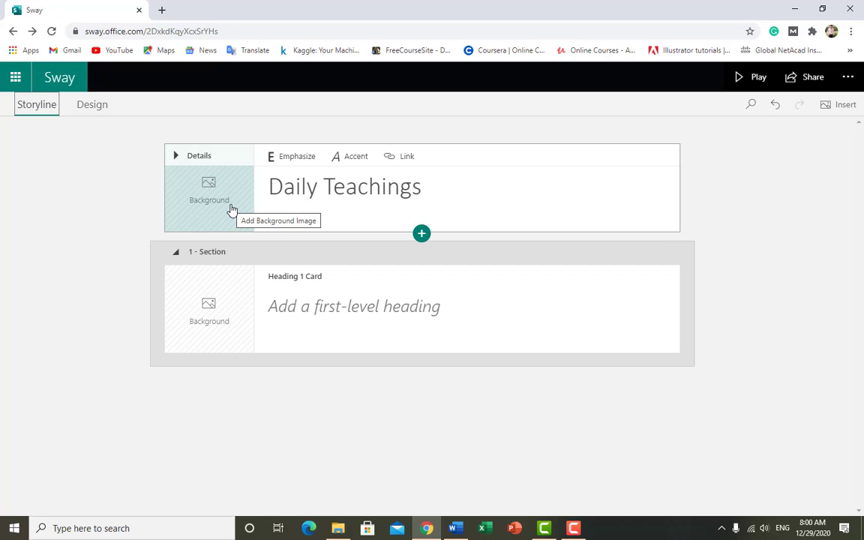
left_click(231, 209)
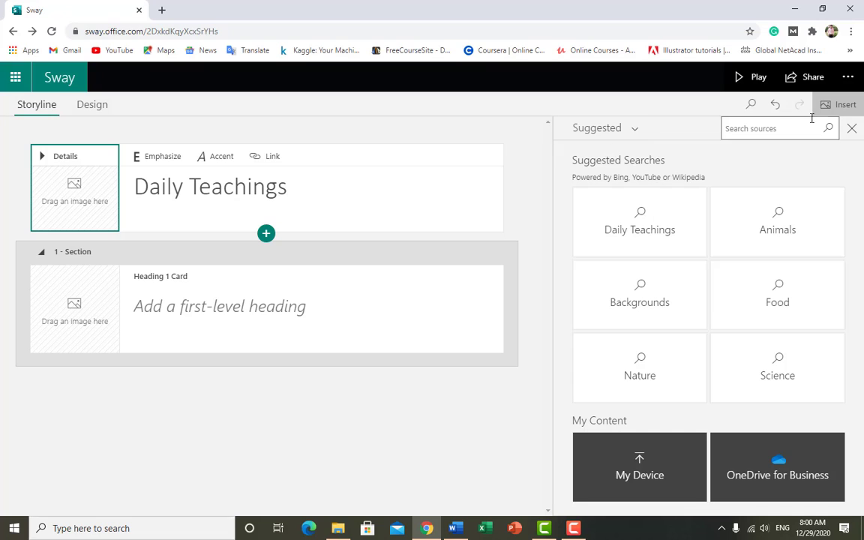
- Search media for Daily Teachings and show all results, including videos
left_click(666, 228)
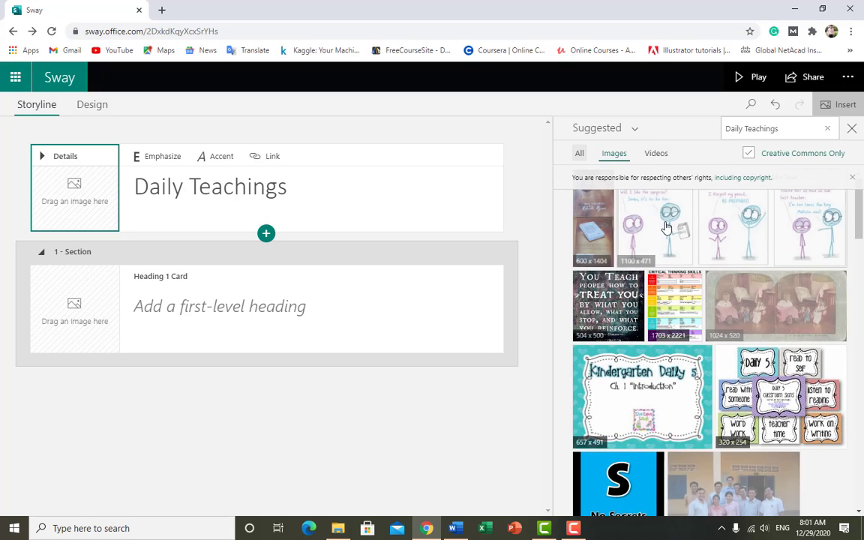
scroll(666, 228, "down", 3)
scroll(665, 228, "up", 3)
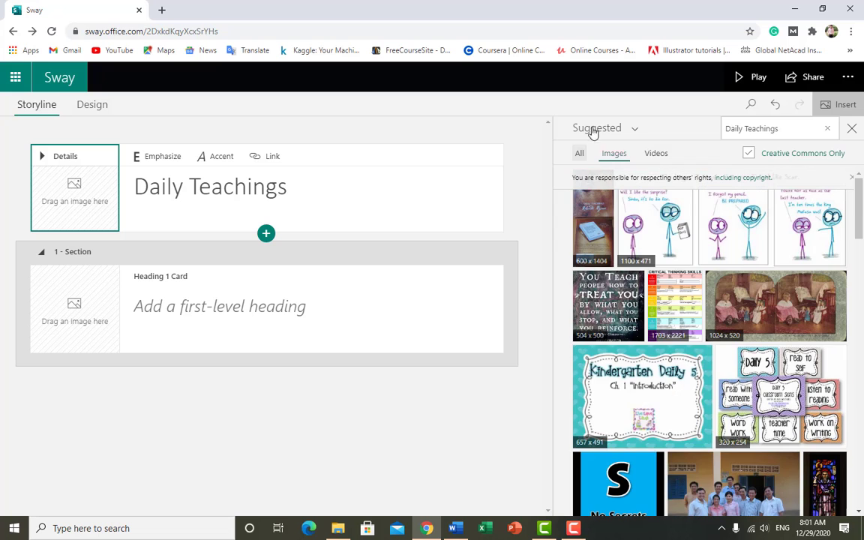
left_click(582, 154)
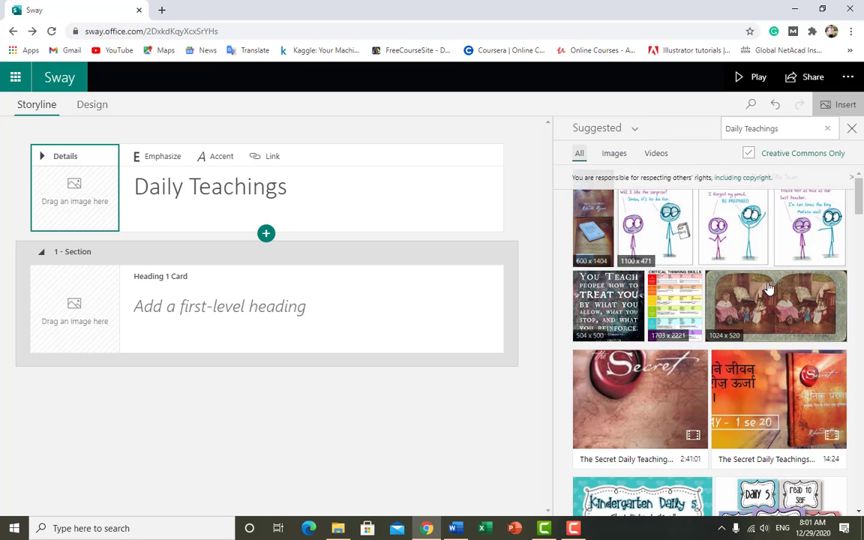
scroll(762, 292, "down", 5)
scroll(756, 299, "down", 3)
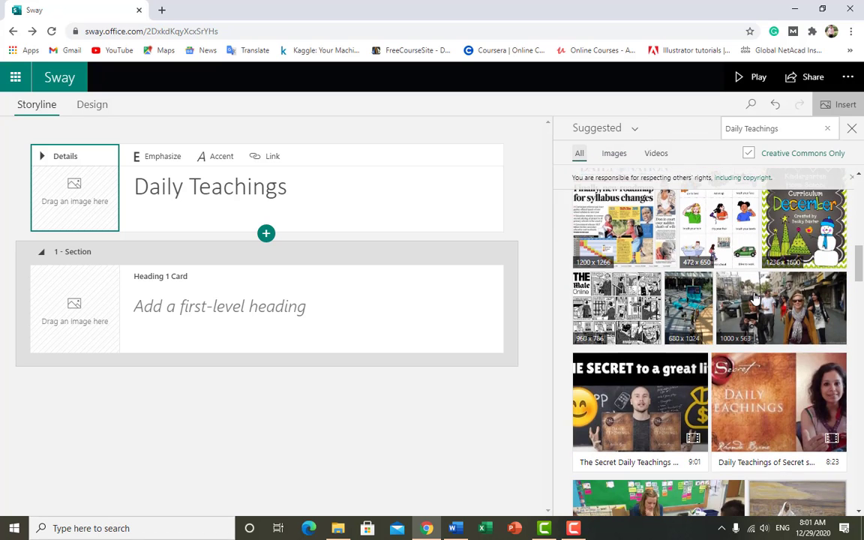
scroll(757, 300, "down", 3)
scroll(756, 300, "down", 2)
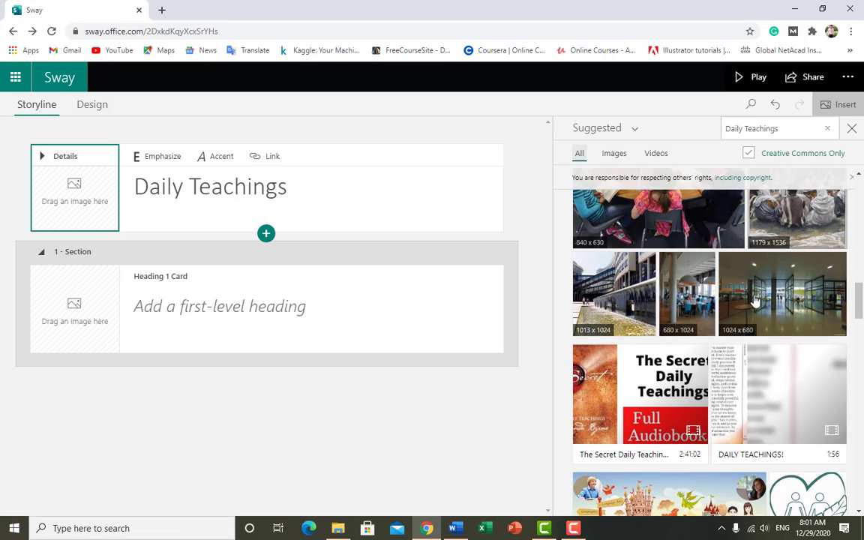
scroll(755, 300, "down", 5)
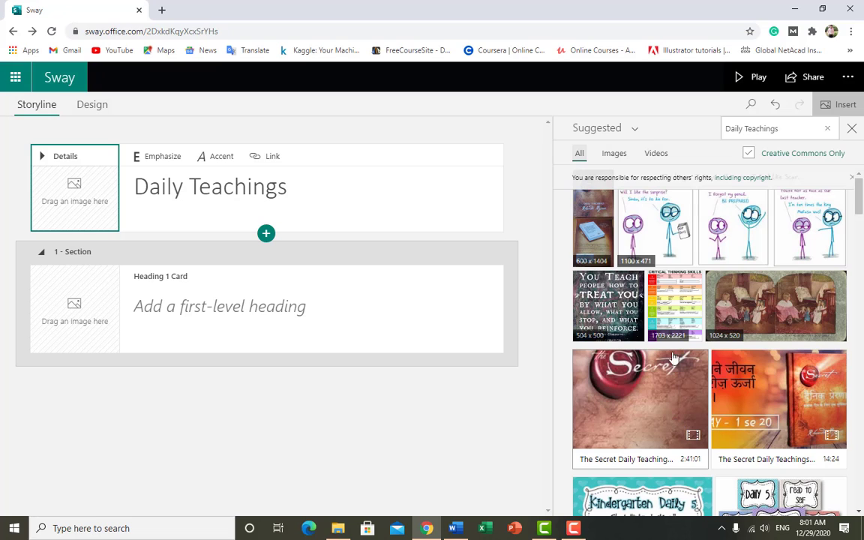
- Add The Secret video as a card under the title and preview the design
left_click(642, 391)
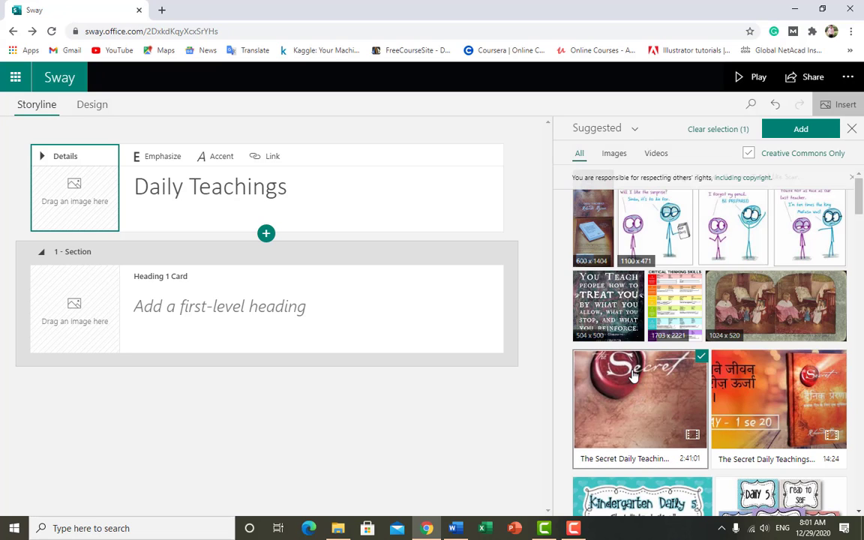
left_click(800, 130)
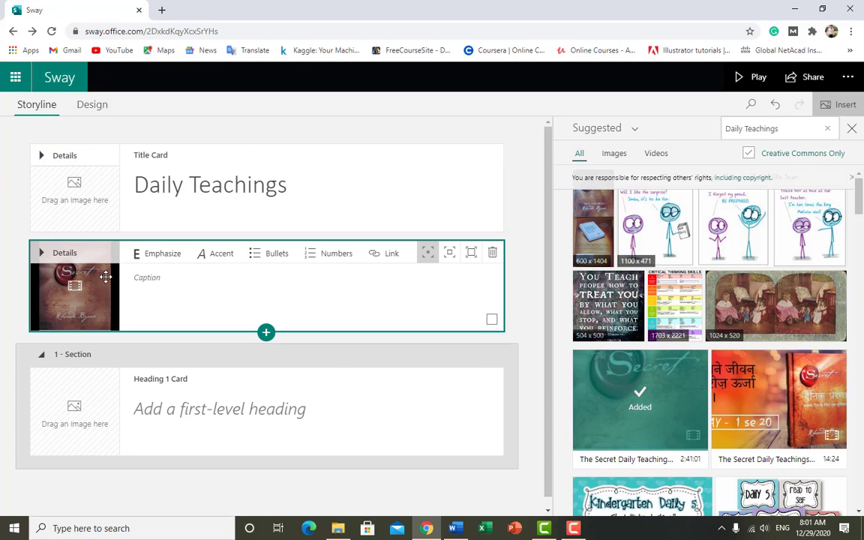
left_click(81, 107)
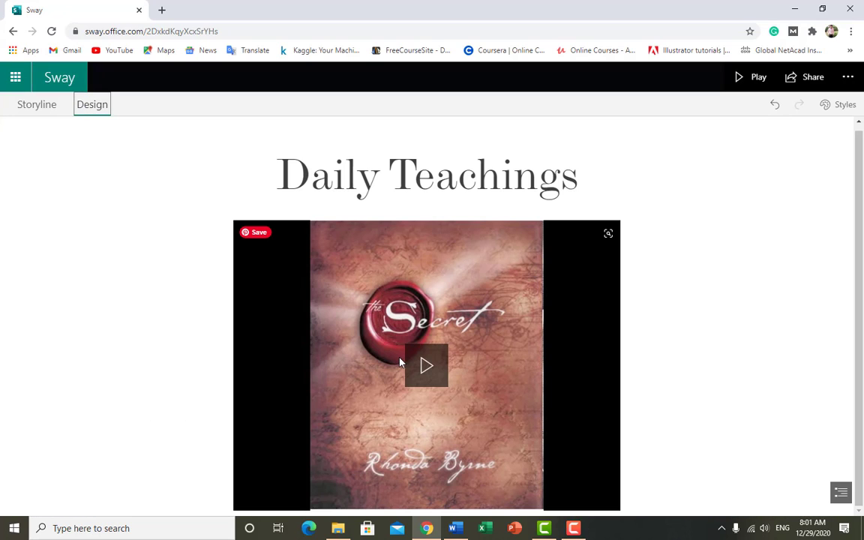
left_click(37, 104)
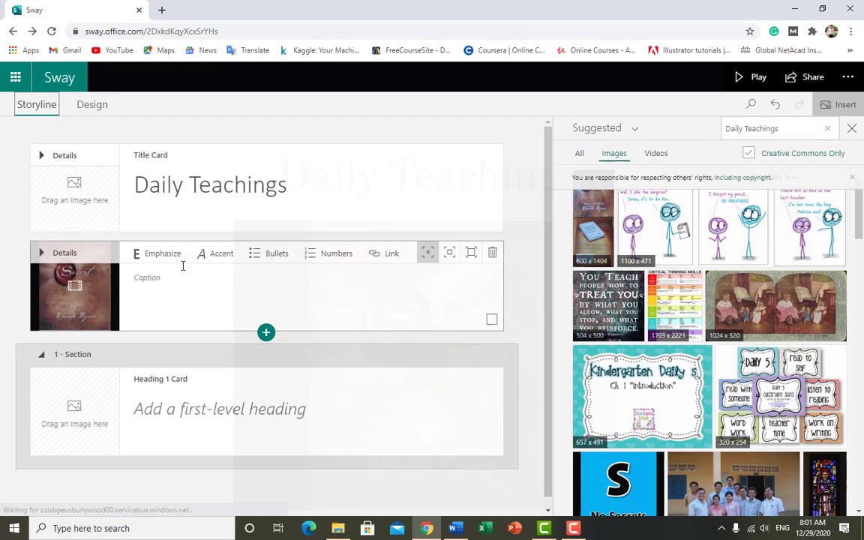
- Delete The Secret video card and browse images for the title card background
left_click(492, 253)
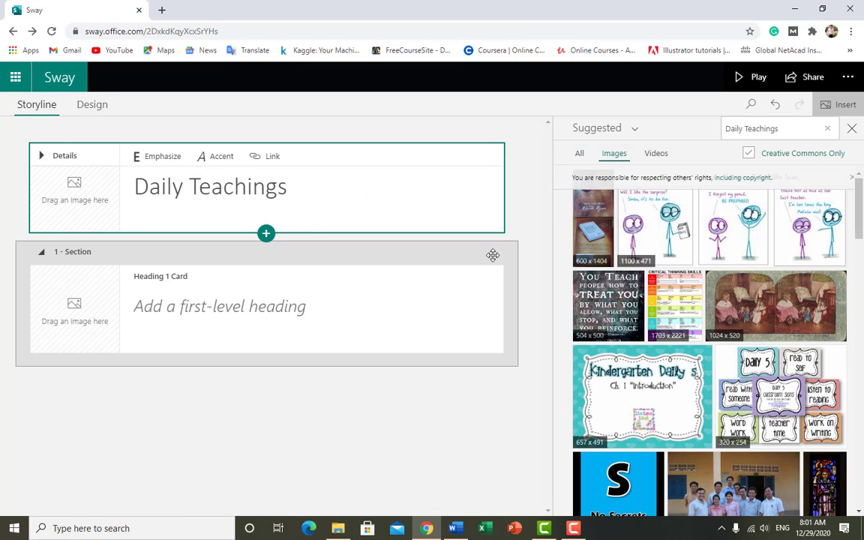
left_click(84, 186)
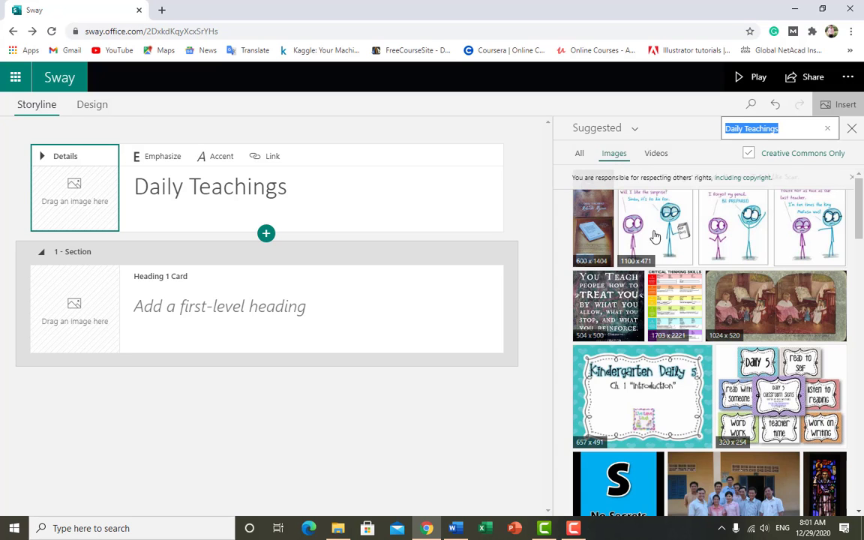
scroll(681, 256, "down", 2)
scroll(684, 263, "up", 2)
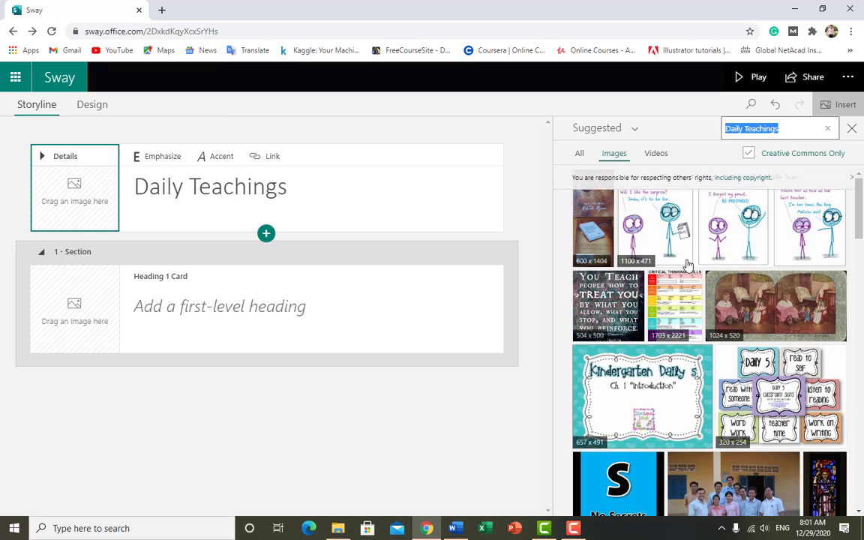
scroll(687, 270, "down", 4)
scroll(691, 277, "down", 4)
scroll(694, 283, "up", 2)
scroll(700, 288, "down", 2)
scroll(700, 288, "down", 2)
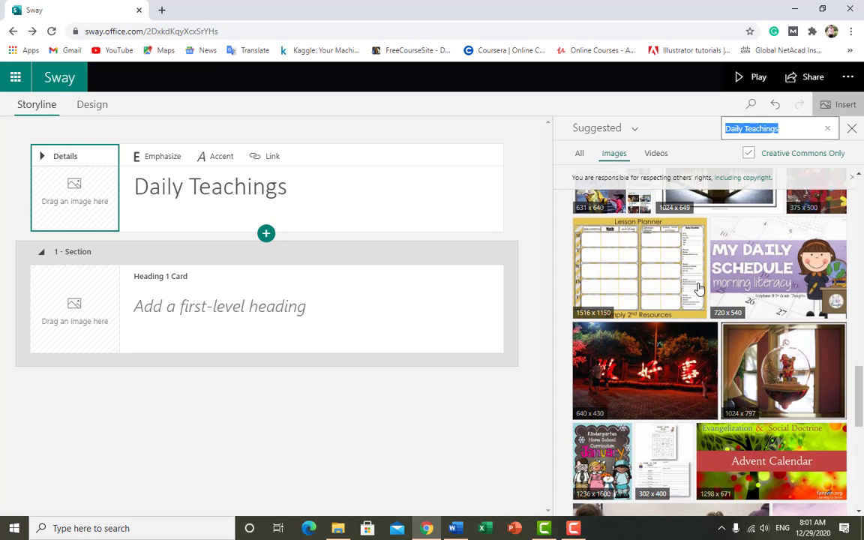
- Set the My Daily Schedule image as the title card background and preview it
left_click(758, 255)
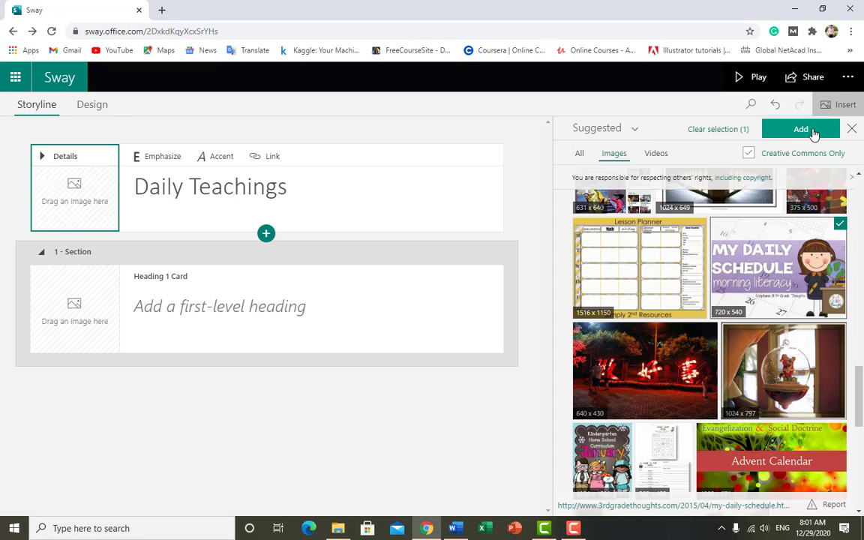
left_click(800, 129)
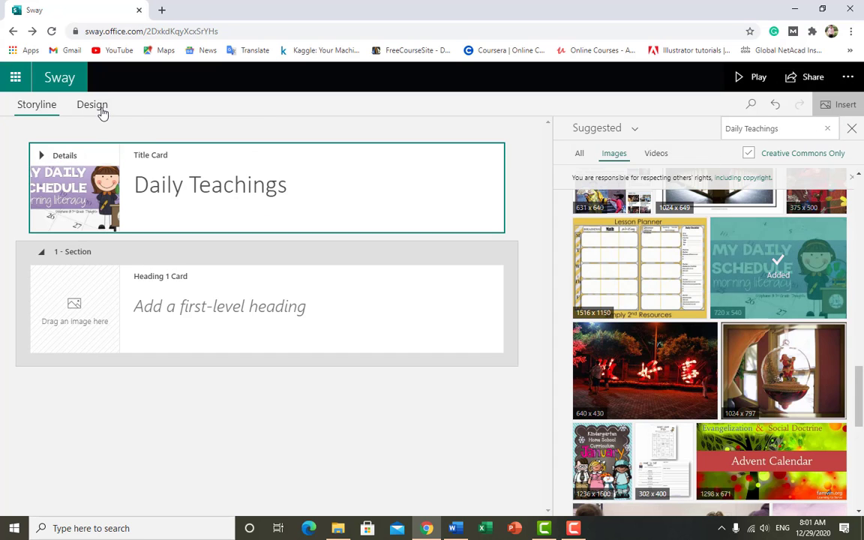
left_click(102, 110)
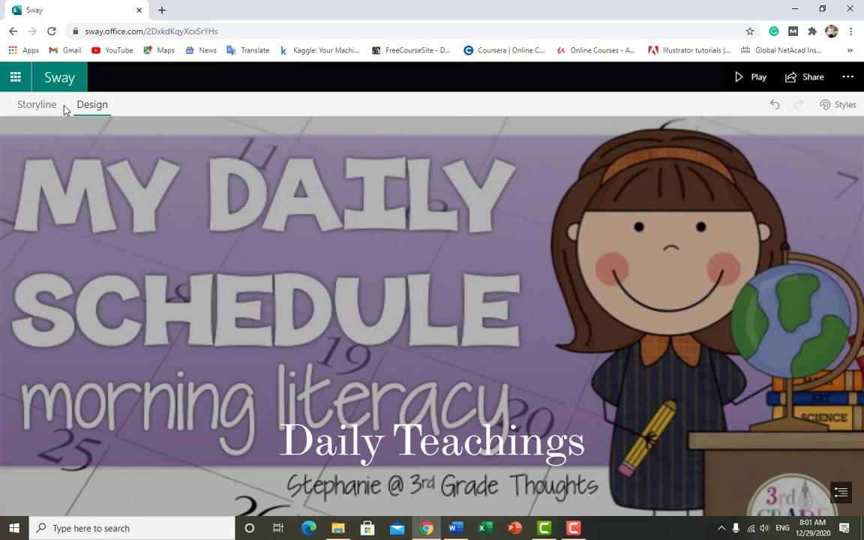
left_click(40, 106)
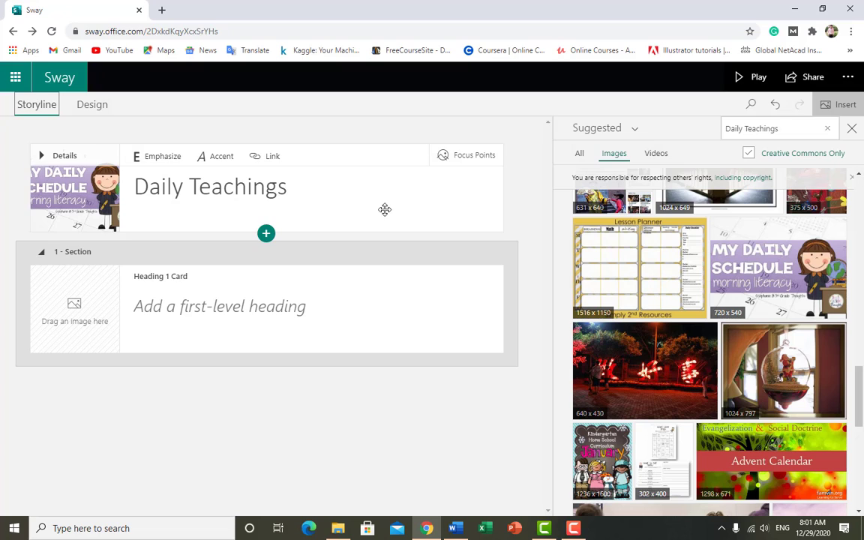
left_click(245, 340)
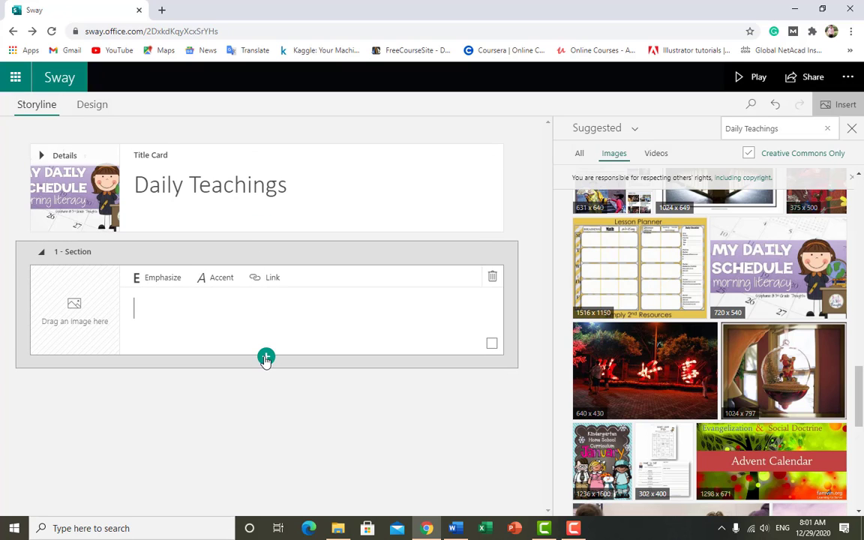
left_click(266, 358)
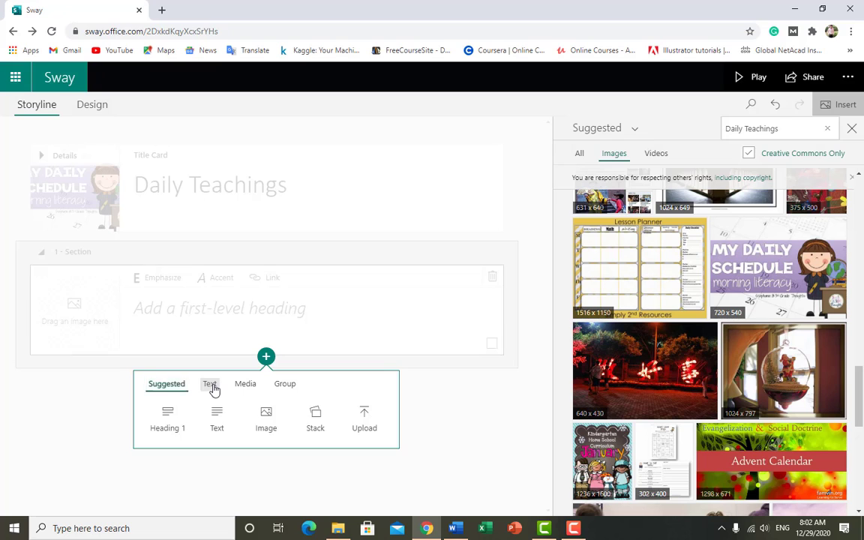
left_click(212, 386)
left_click(245, 385)
left_click(285, 384)
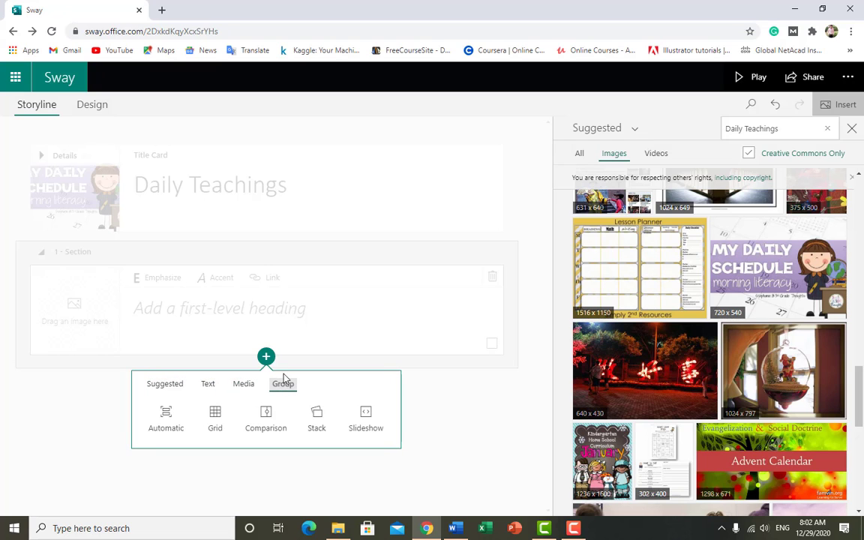
left_click(494, 388)
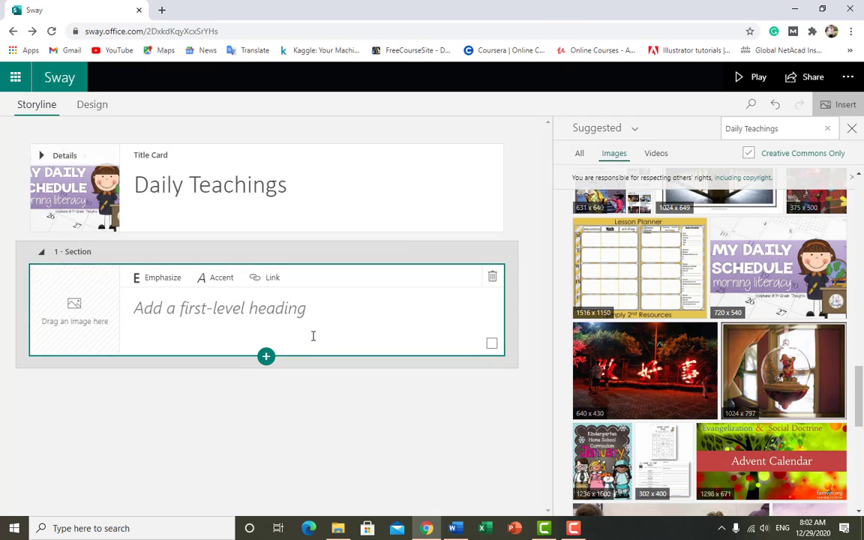
left_click(100, 109)
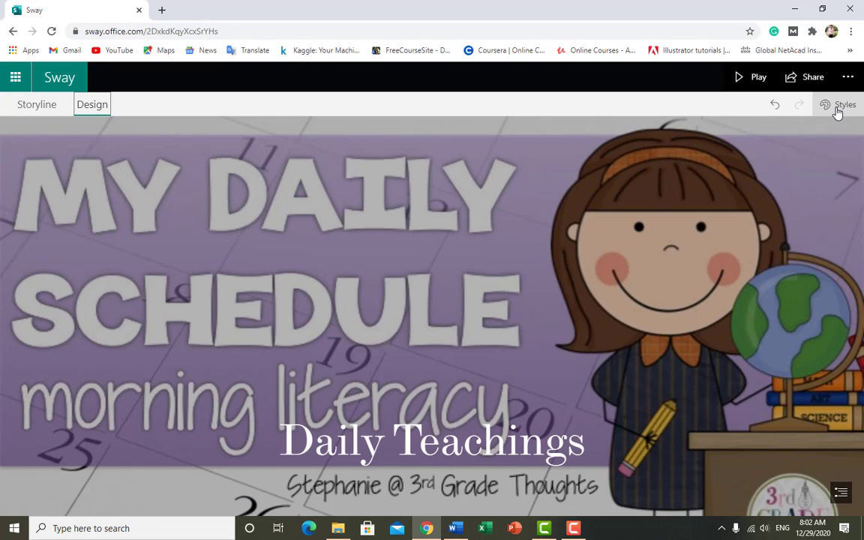
- Try several styles, apply the first style of the second row, and close the Styles pane
left_click(839, 107)
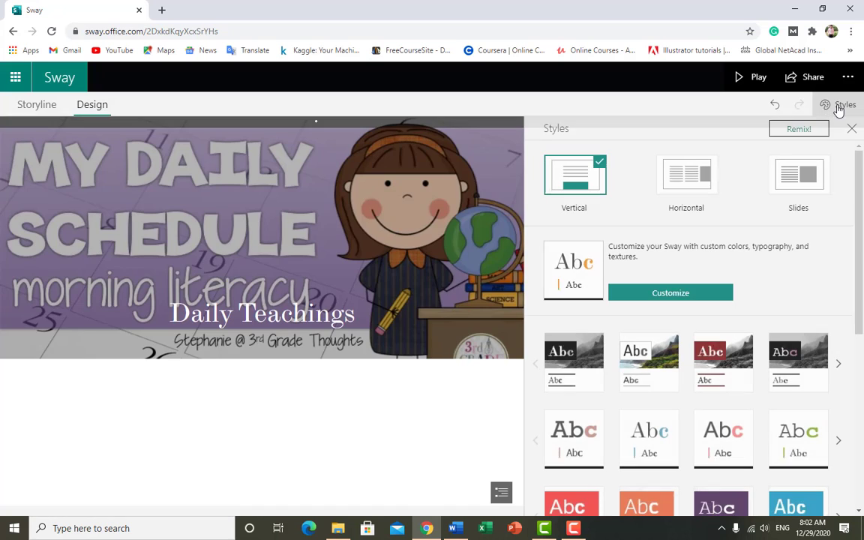
scroll(709, 266, "down", 5)
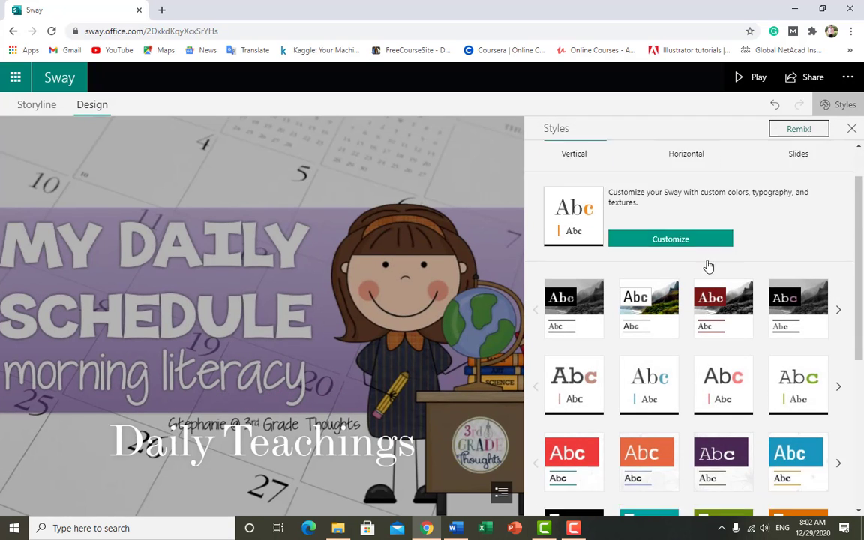
scroll(709, 266, "up", 4)
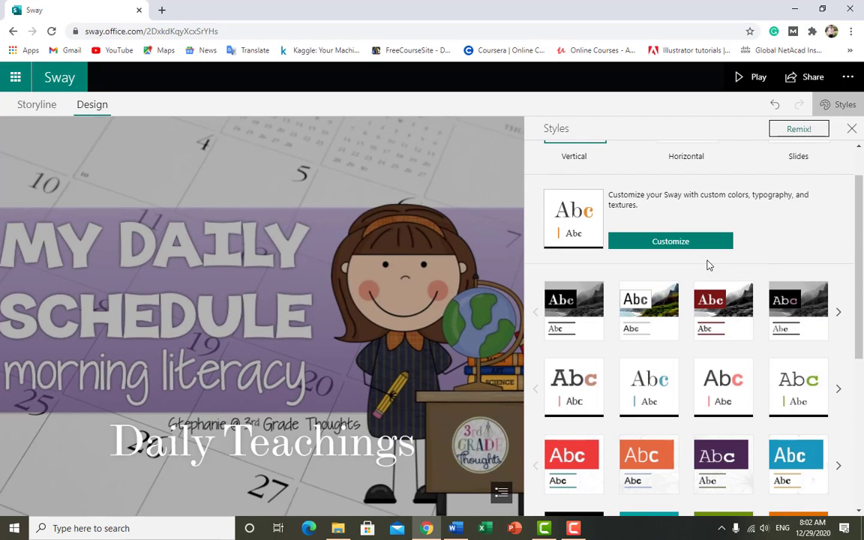
scroll(709, 266, "up", 1)
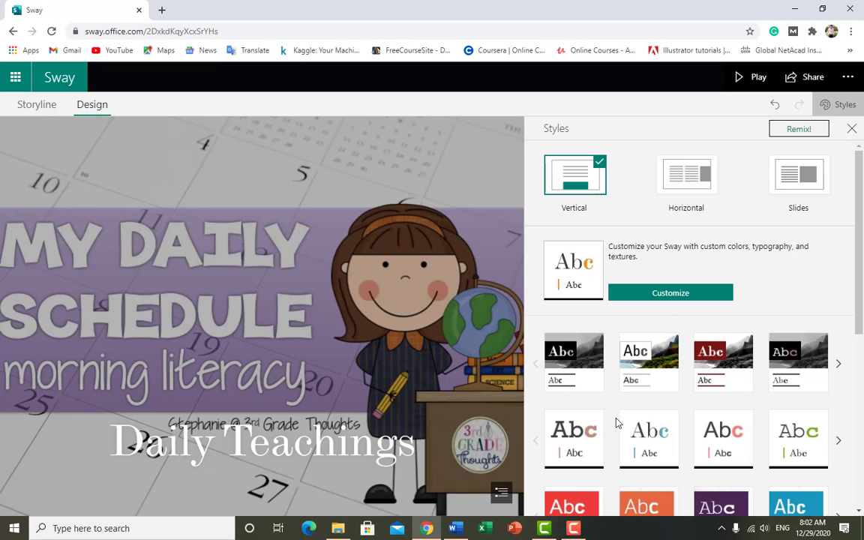
scroll(613, 370, "down", 2)
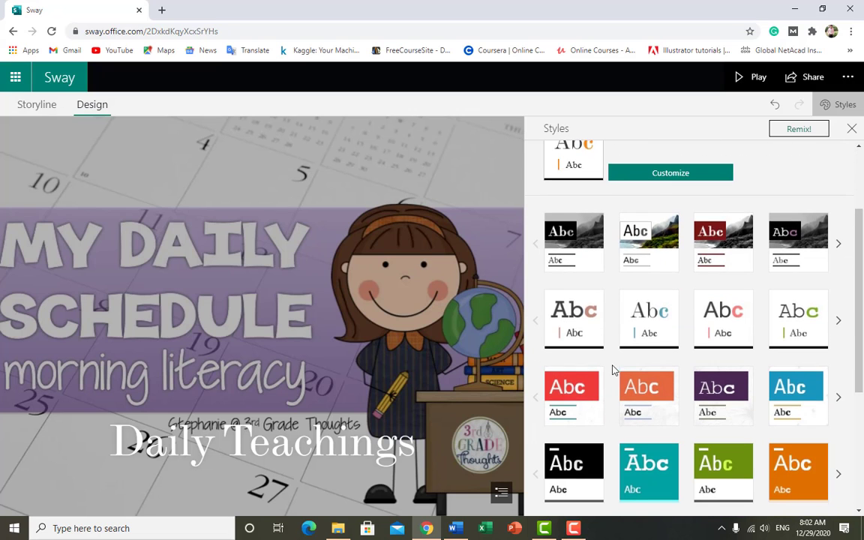
left_click(635, 235)
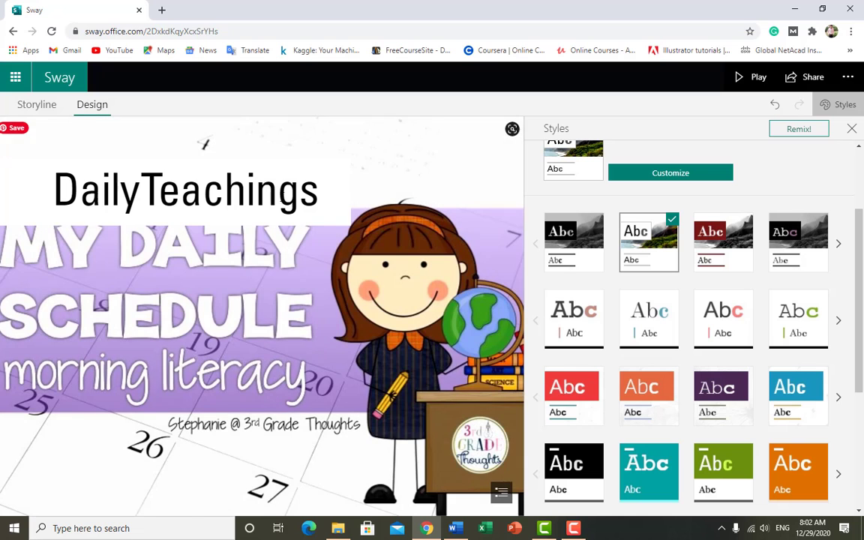
left_click(795, 247)
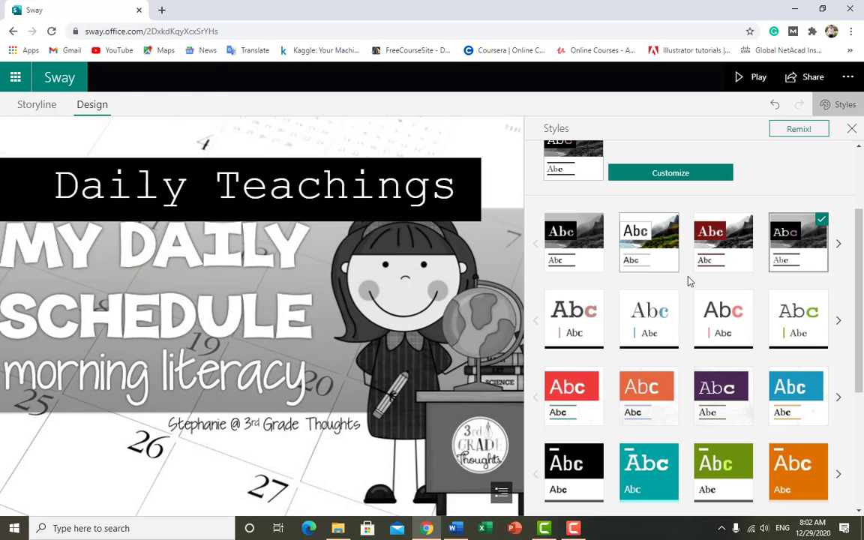
left_click(573, 318)
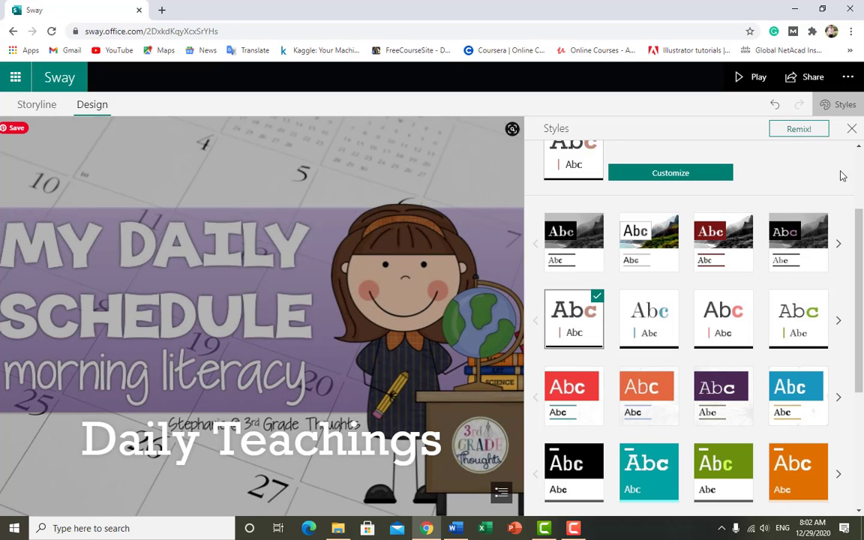
left_click(852, 127)
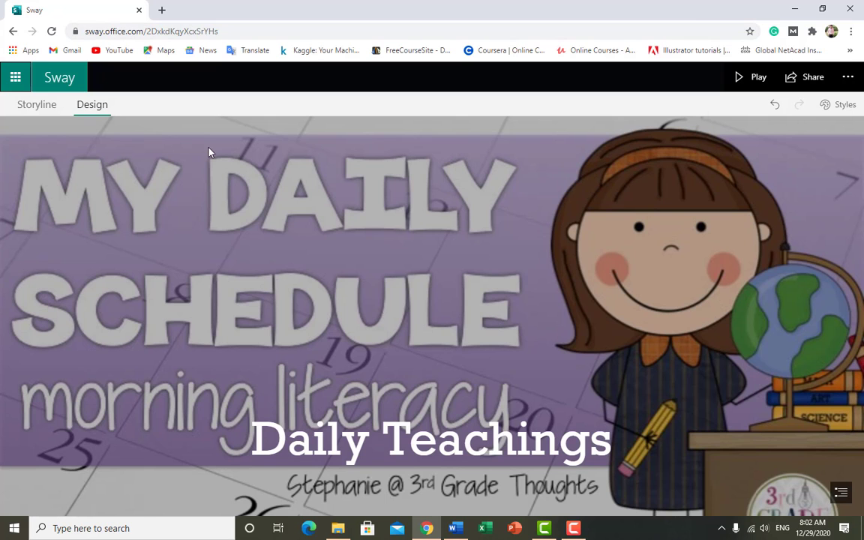
- Return to the Storyline editor and bring the How to Win Friends Word document forward
left_click(52, 109)
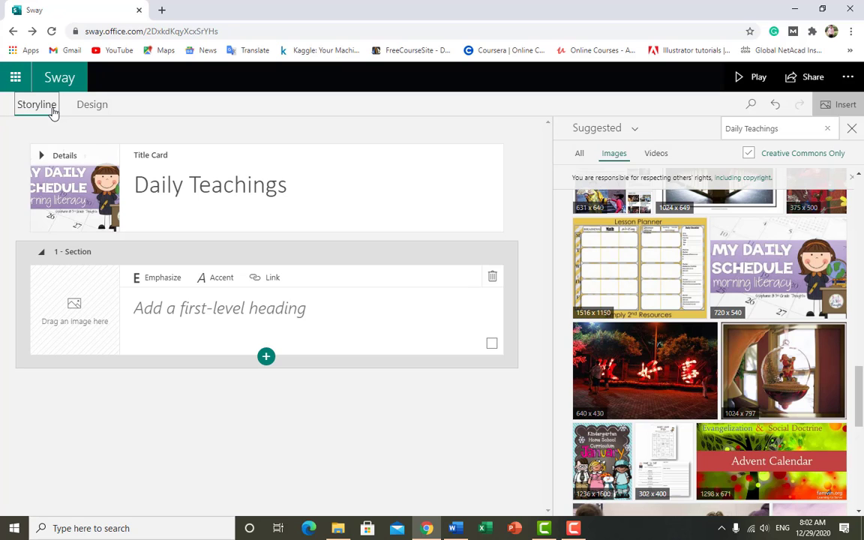
left_click(455, 529)
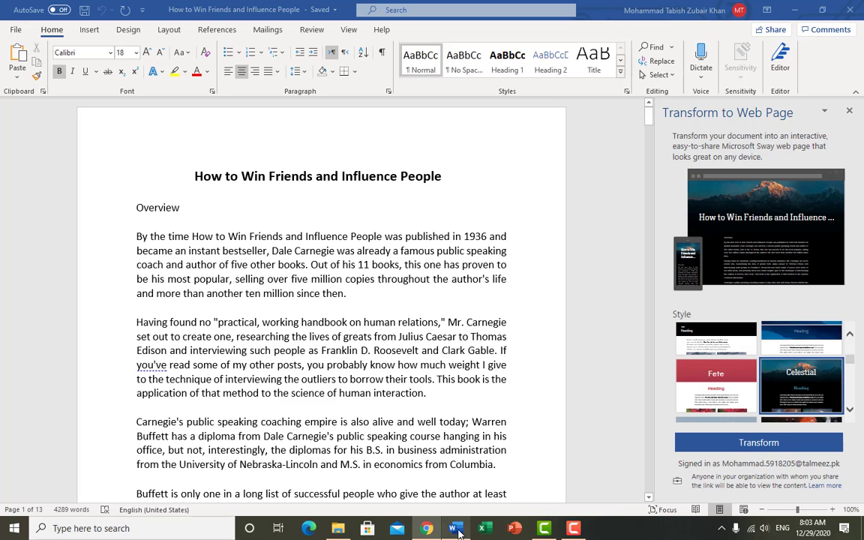
- Close the old Transform pane, start File > Transform again, and browse the web page styles
left_click(849, 110)
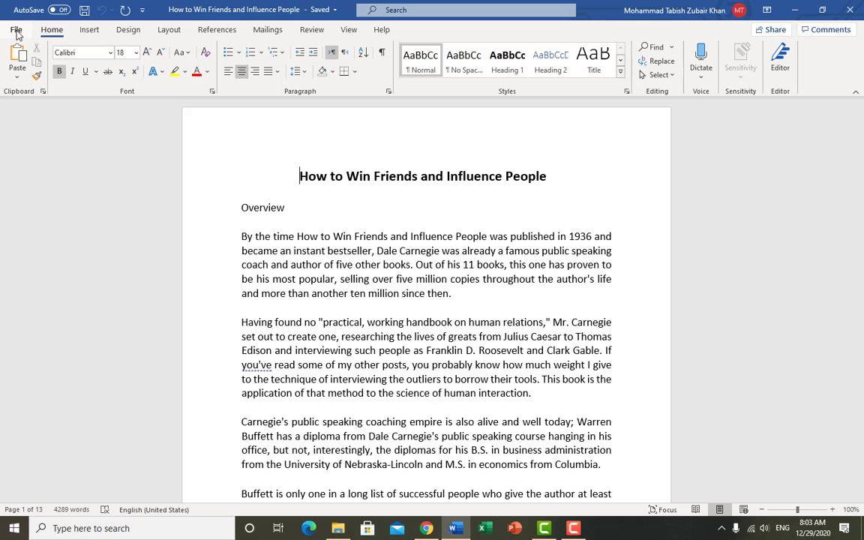
left_click(16, 30)
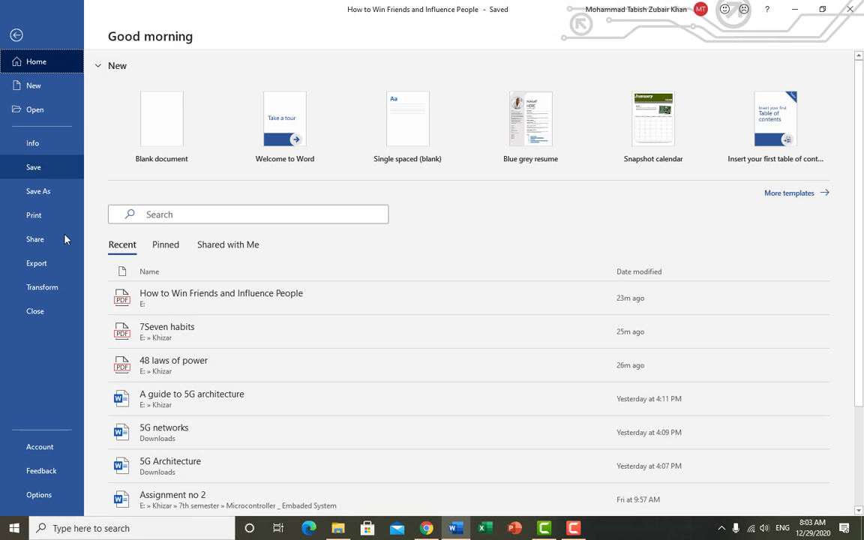
left_click(49, 291)
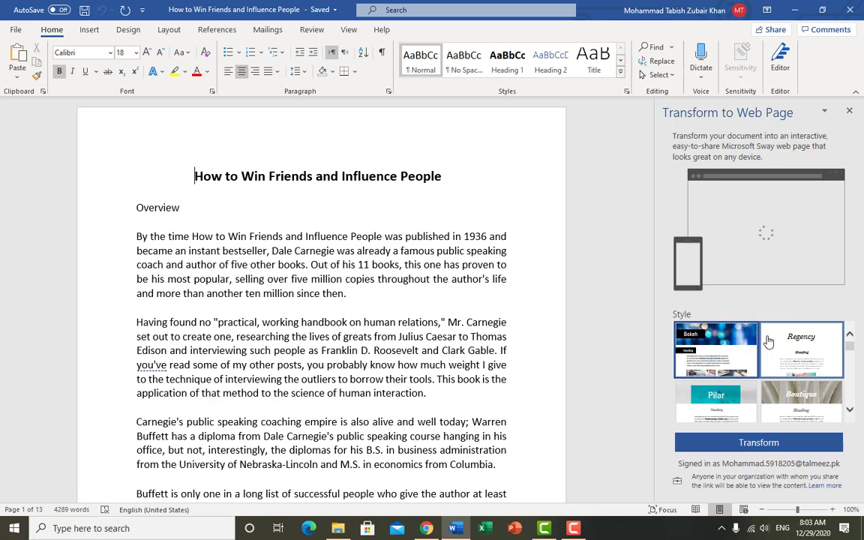
scroll(766, 342, "down", 3)
scroll(768, 343, "down", 6)
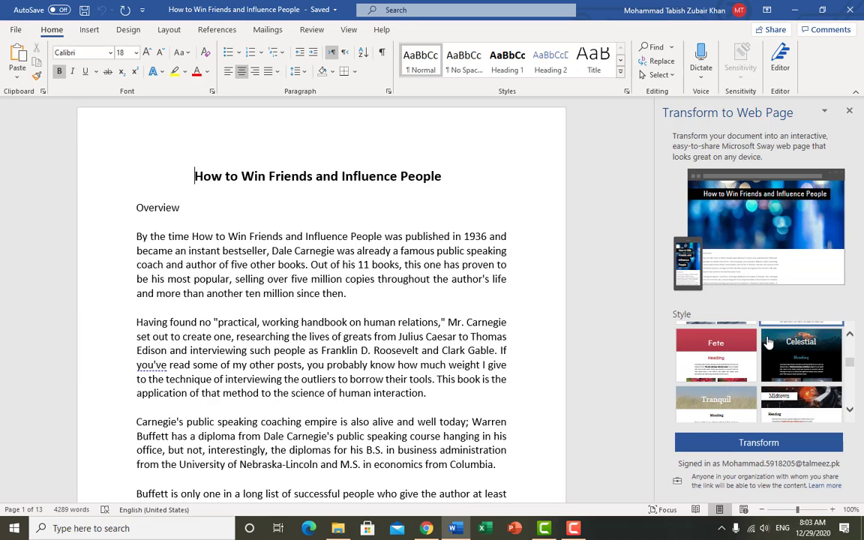
scroll(768, 343, "down", 5)
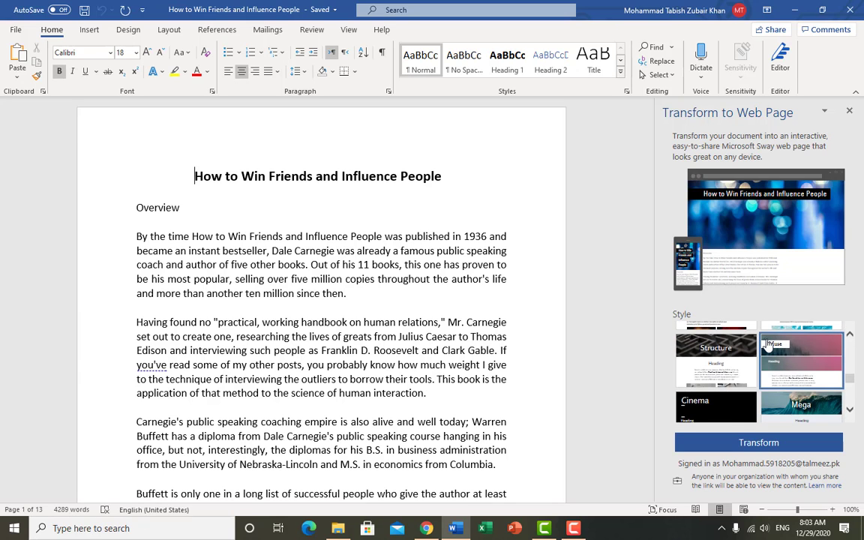
scroll(773, 346, "down", 1)
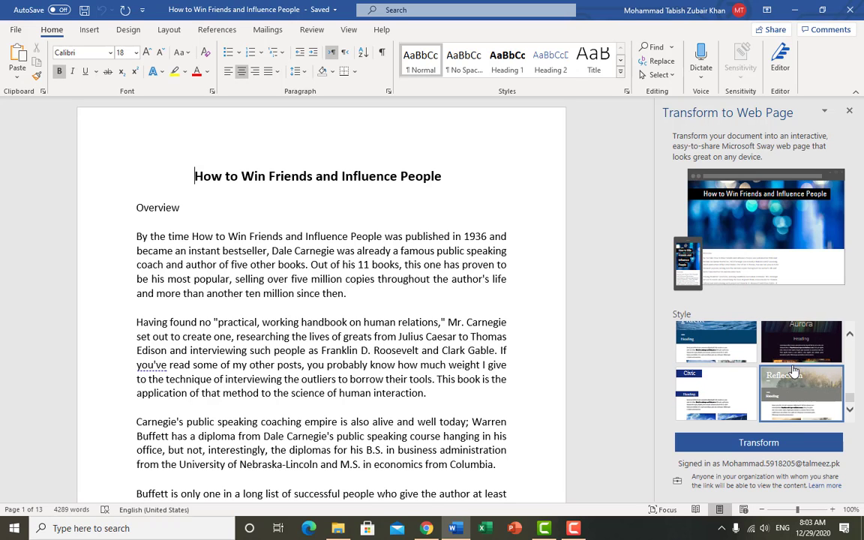
scroll(788, 369, "up", 2)
scroll(786, 374, "up", 2)
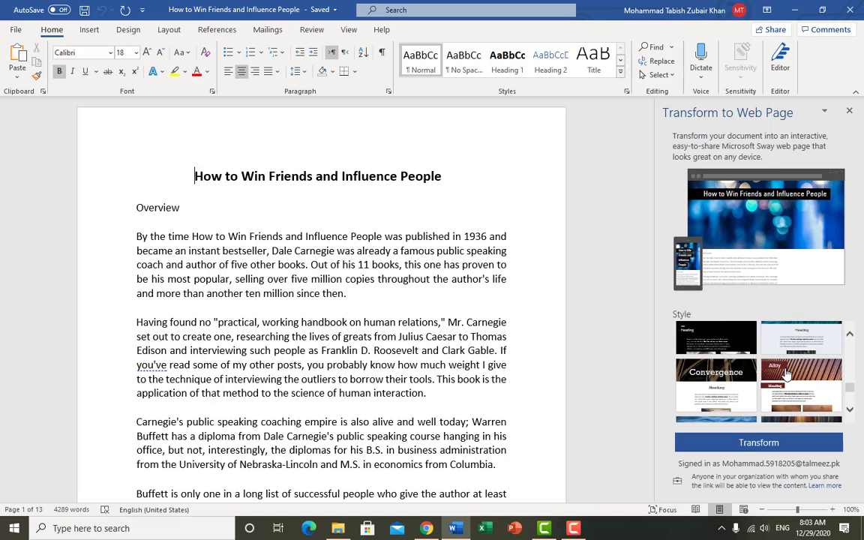
scroll(786, 373, "up", 2)
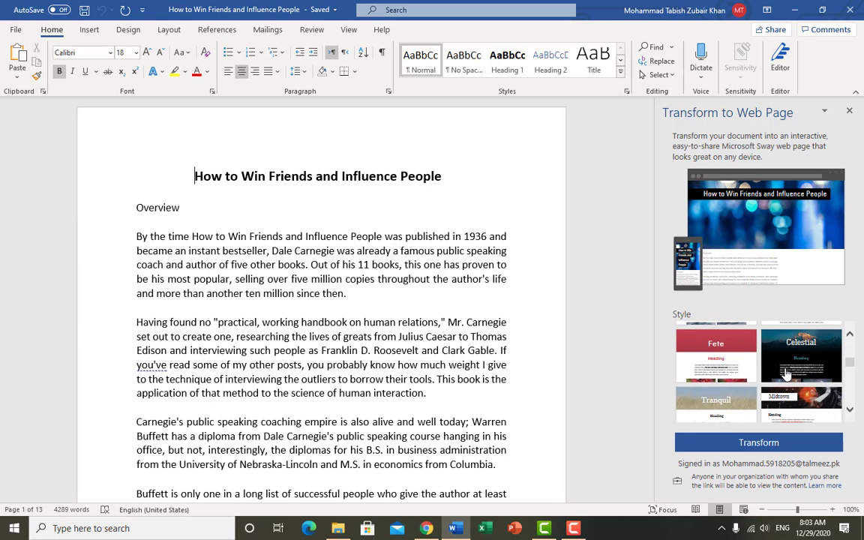
scroll(795, 371, "down", 2)
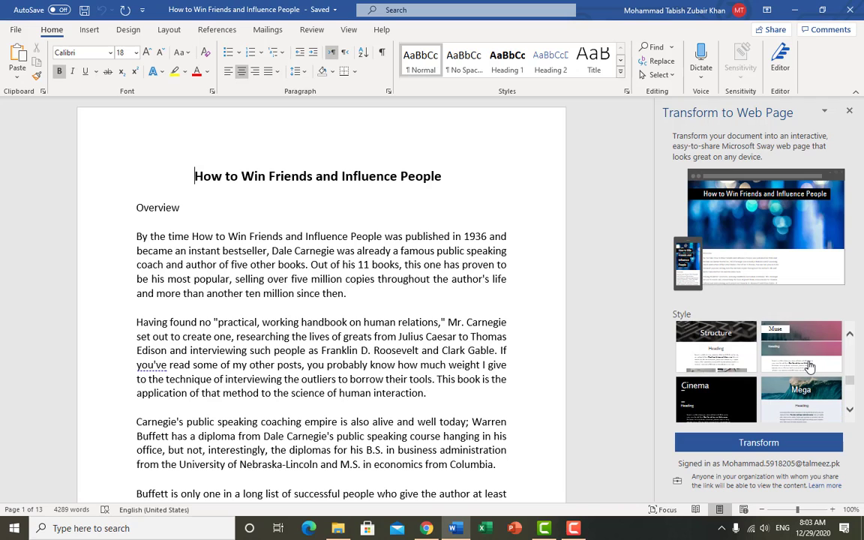
- Transform the document with the Mega style and confirm with the signed-in account
left_click(799, 398)
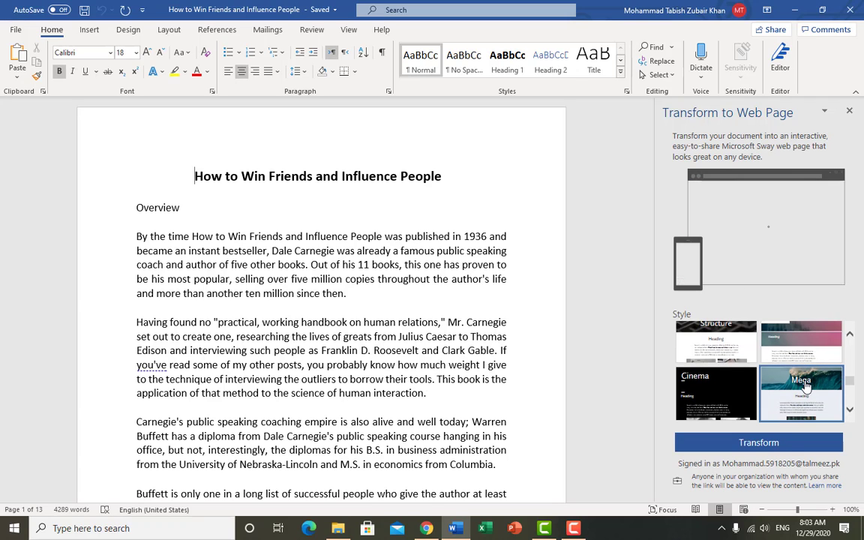
left_click(774, 445)
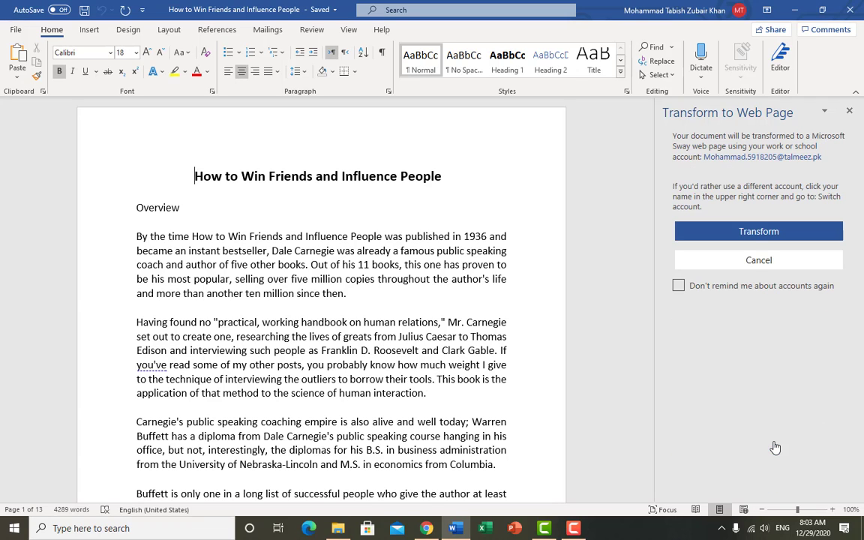
left_click(756, 230)
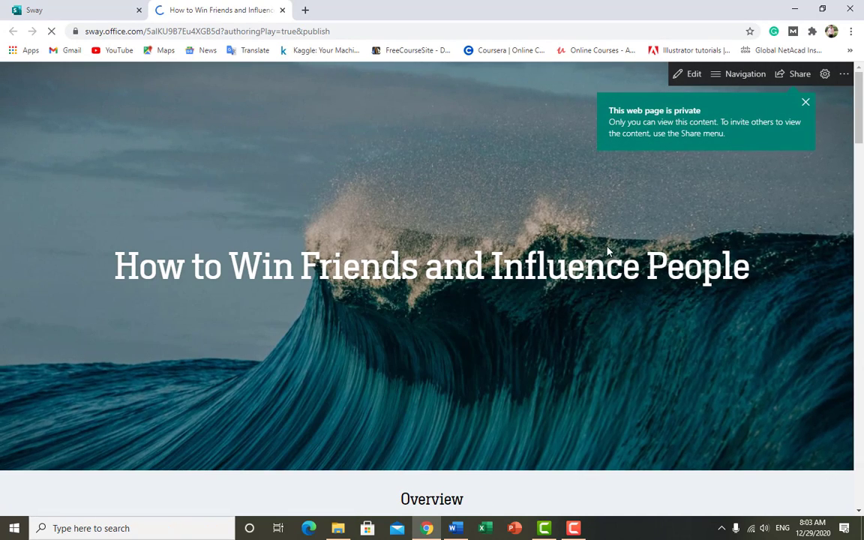
- Scroll the generated How to Win Friends page through Part 2, then open it for editing
scroll(608, 252, "down", 5)
scroll(595, 252, "down", 5)
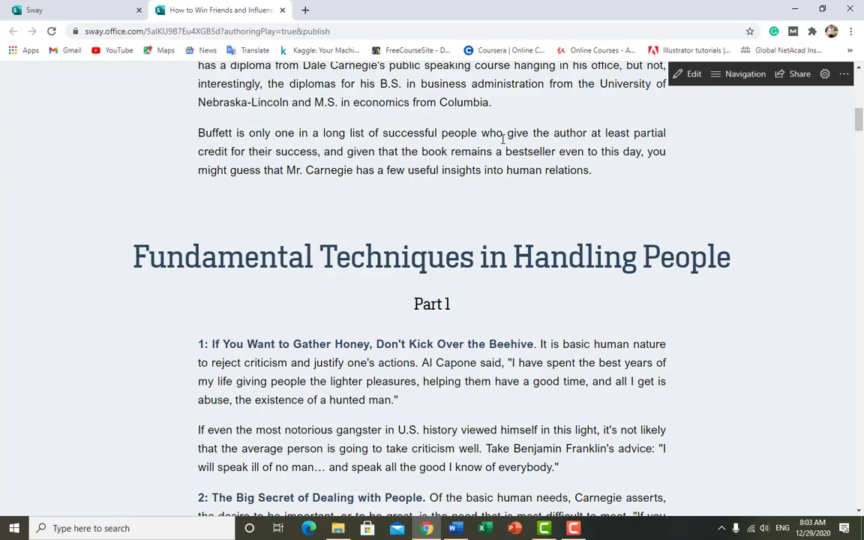
scroll(498, 135, "down", 8)
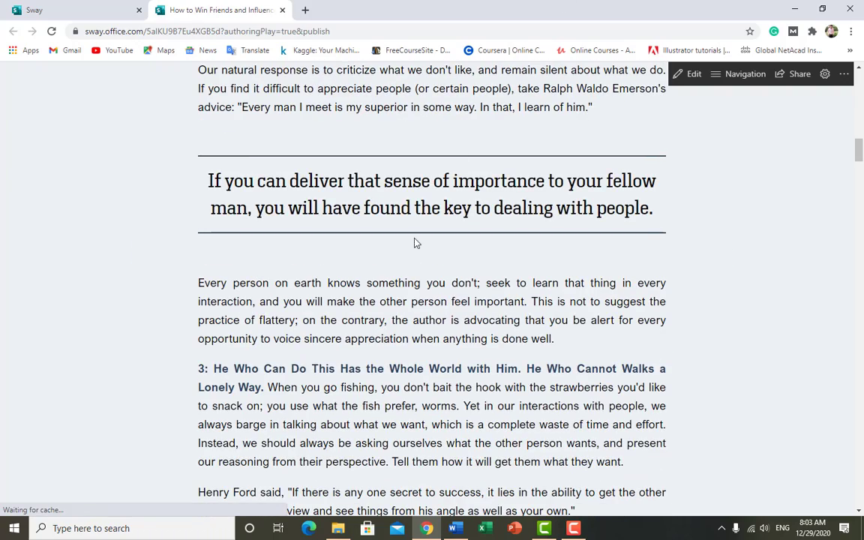
scroll(416, 246, "down", 8)
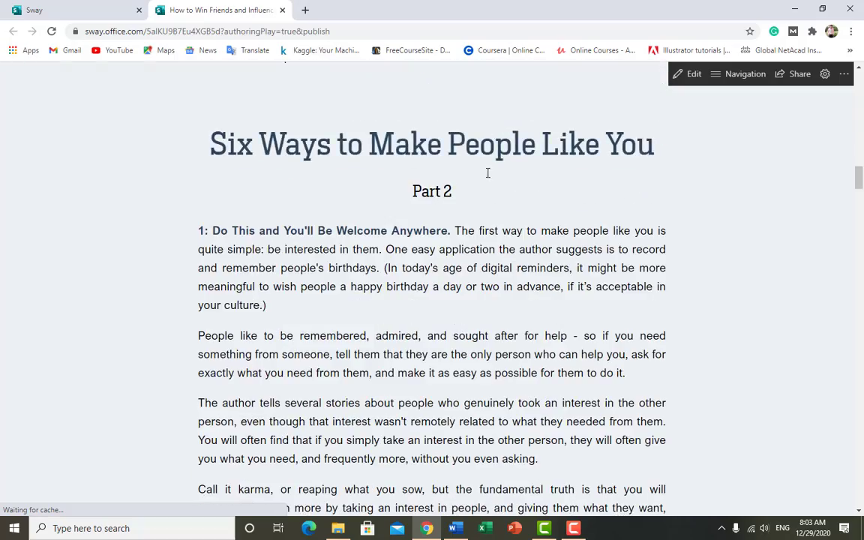
scroll(487, 175, "down", 11)
scroll(487, 178, "up", 4)
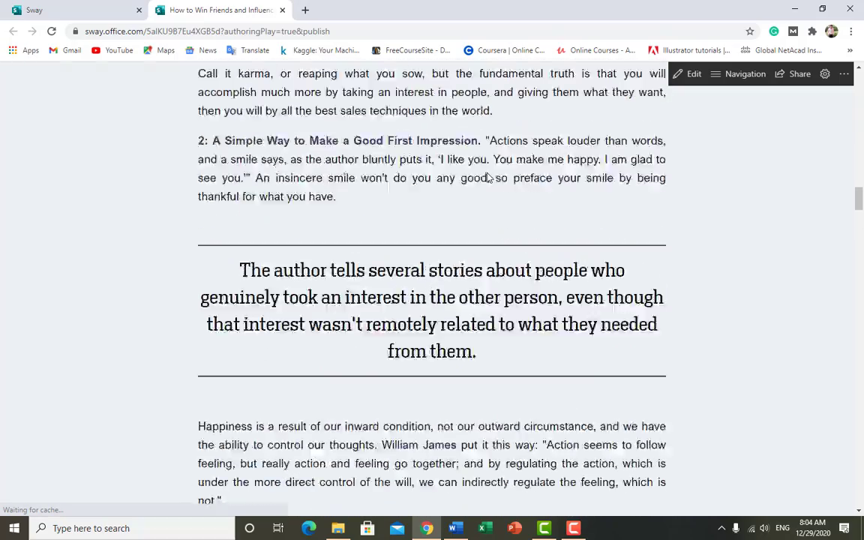
scroll(487, 177, "up", 20)
scroll(488, 171, "up", 1)
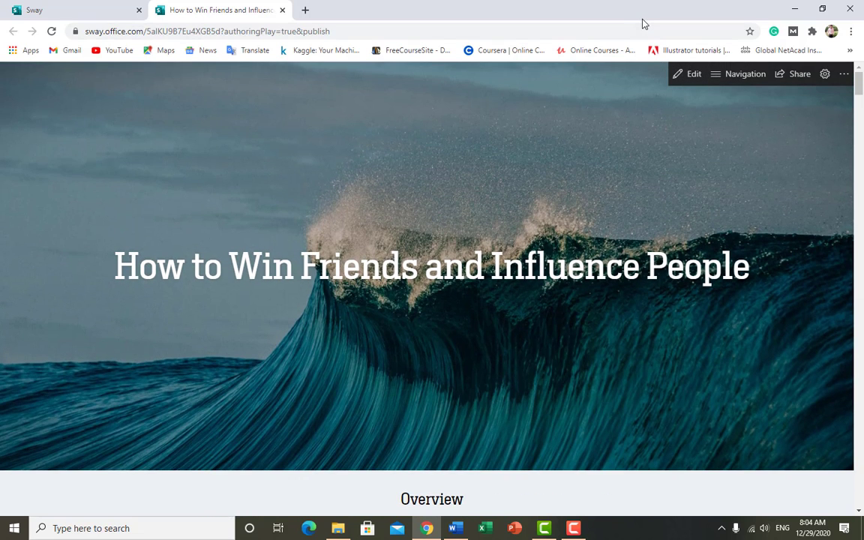
left_click(688, 78)
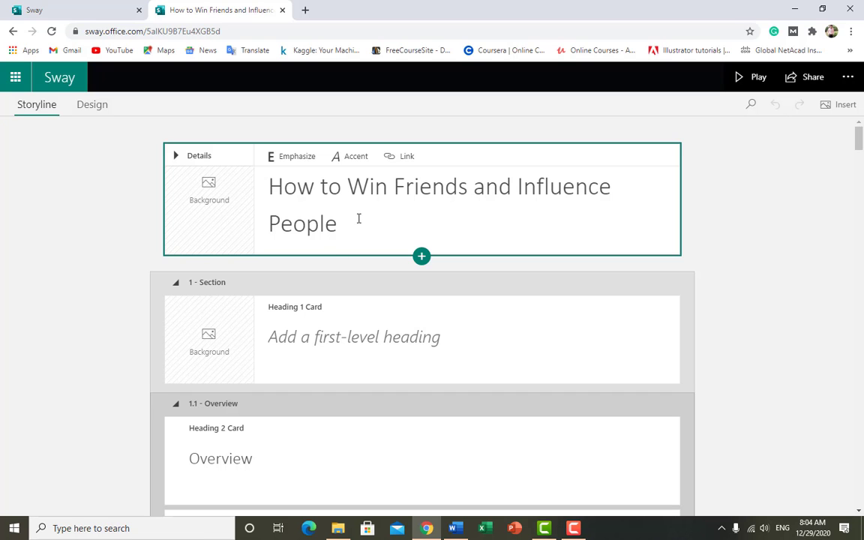
- Preview the design, return to Storyline, and pick the title card's Background box
left_click(82, 106)
scroll(240, 295, "down", 4)
scroll(239, 298, "up", 4)
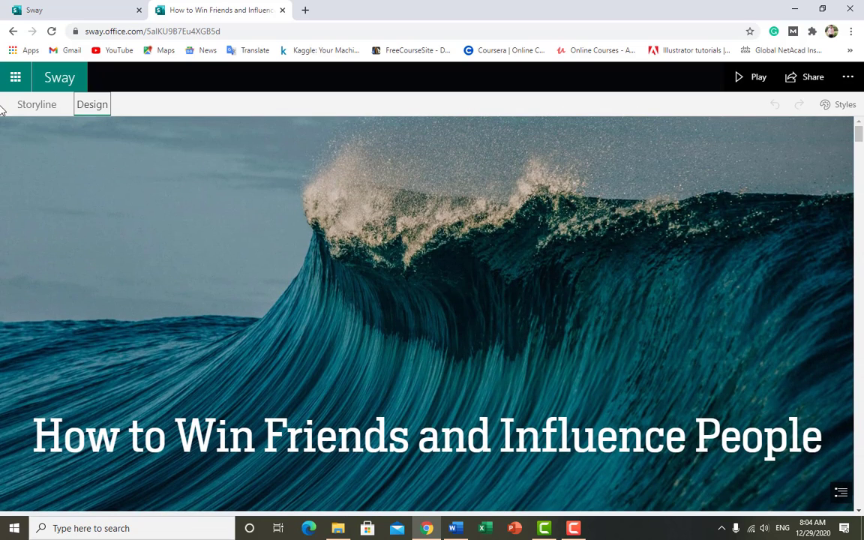
left_click(30, 105)
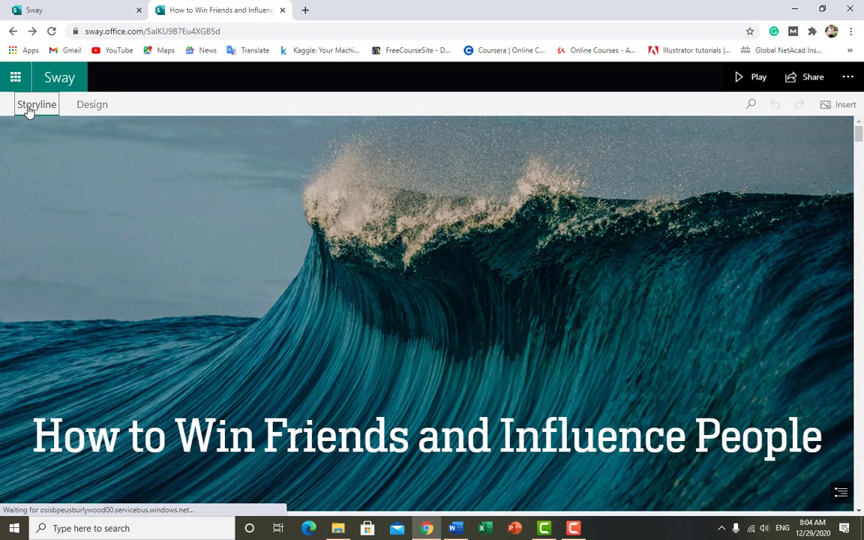
left_click(227, 215)
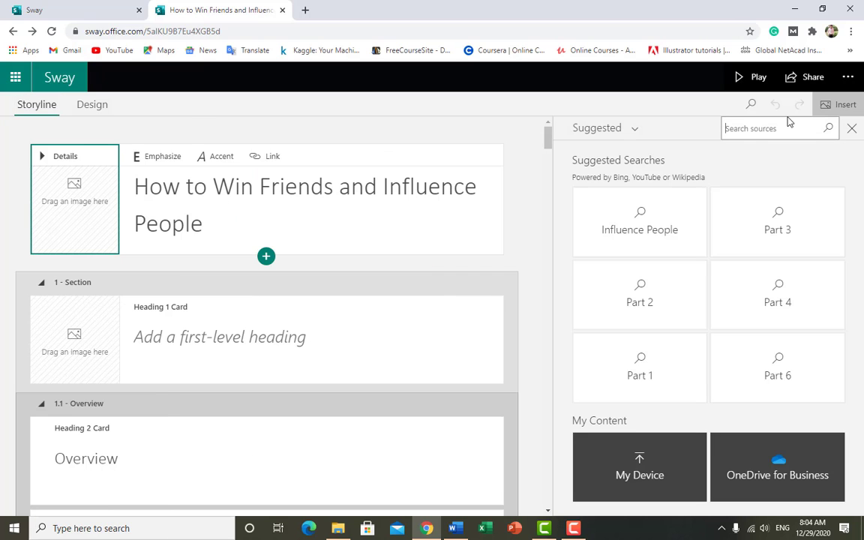
- Search suggested images for Influence People and browse the results
left_click(633, 230)
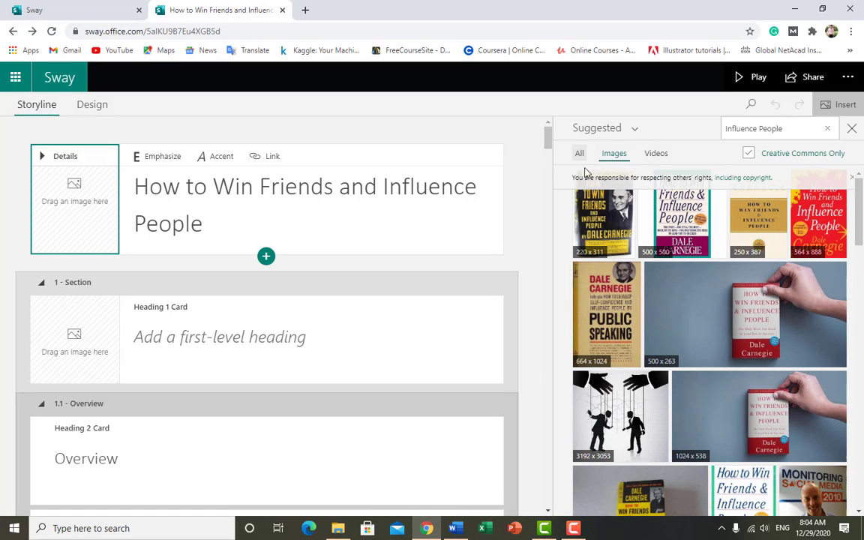
scroll(646, 265, "down", 3)
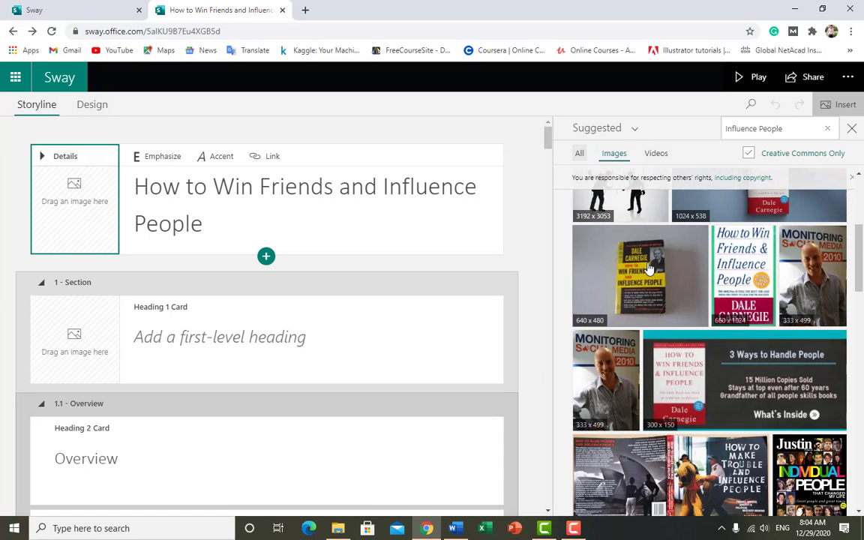
scroll(648, 267, "down", 3)
scroll(647, 270, "up", 3)
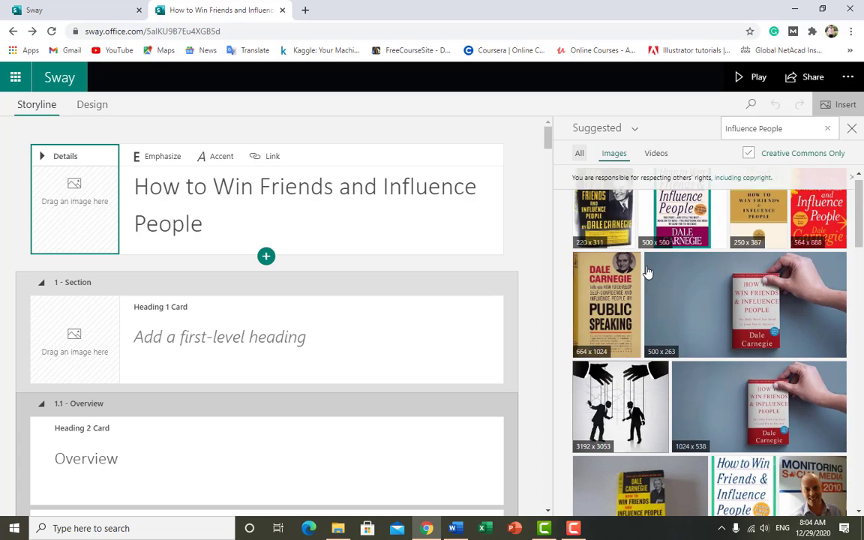
scroll(647, 271, "up", 5)
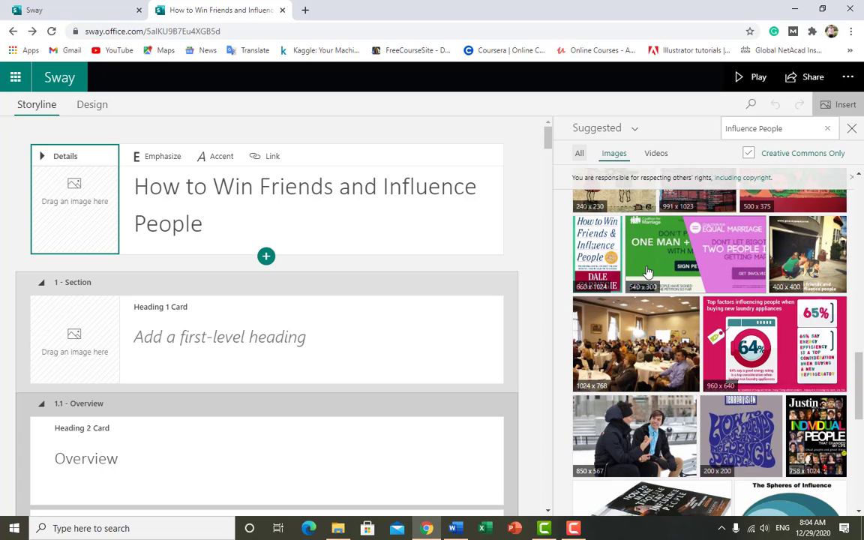
scroll(651, 264, "down", 3)
scroll(650, 264, "up", 2)
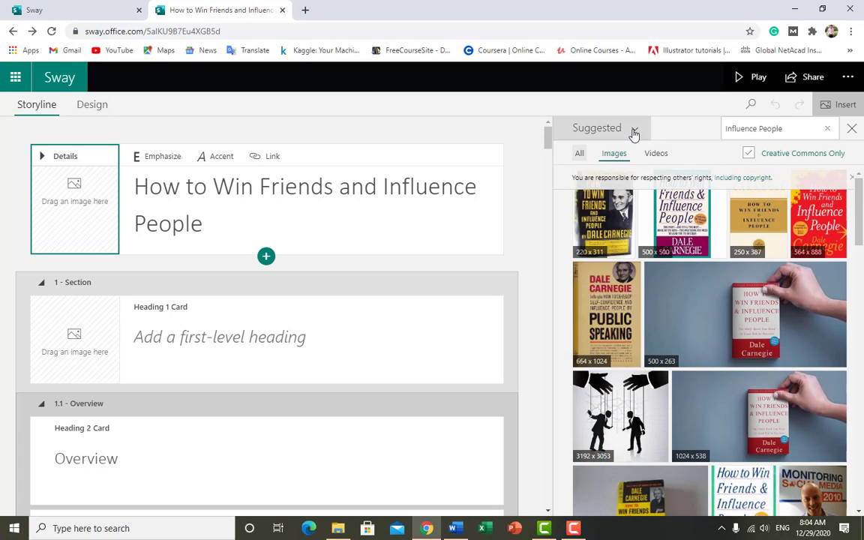
- Upload the downloaded JPEG from this computer as the title card background
left_click(635, 129)
left_click(607, 312)
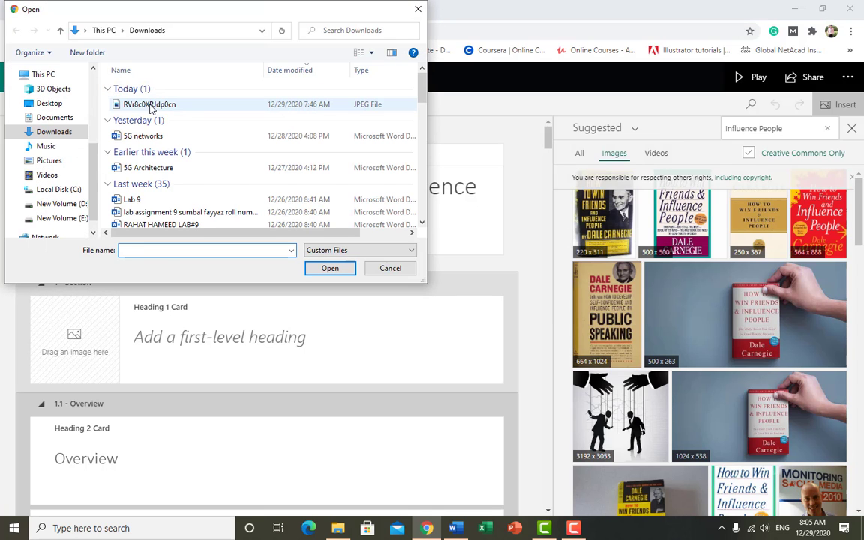
left_click(150, 106)
left_click(330, 268)
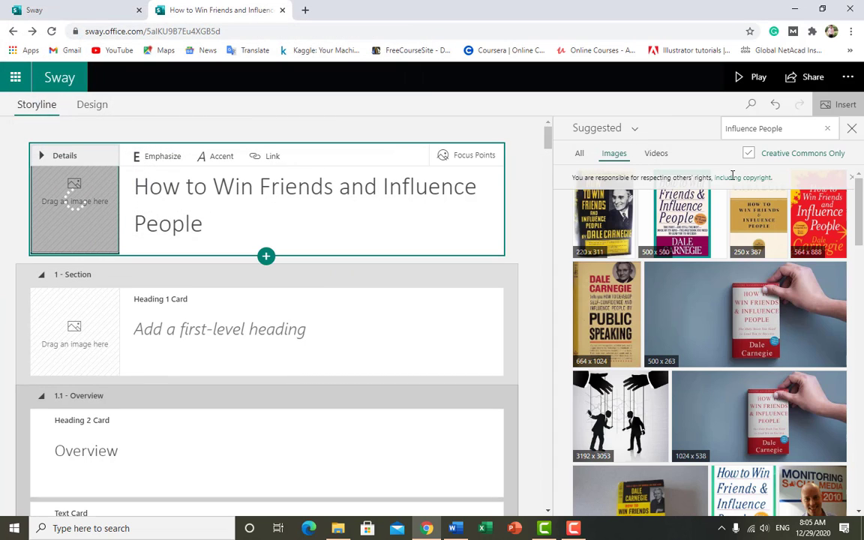
- Close the image search pane, preview the designed title page, and return to Storyline
left_click(635, 131)
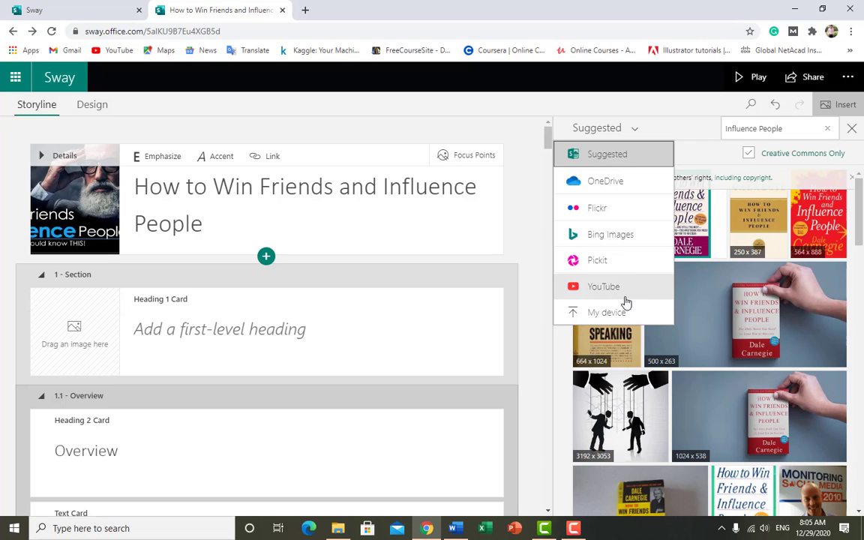
left_click(852, 128)
left_click(81, 107)
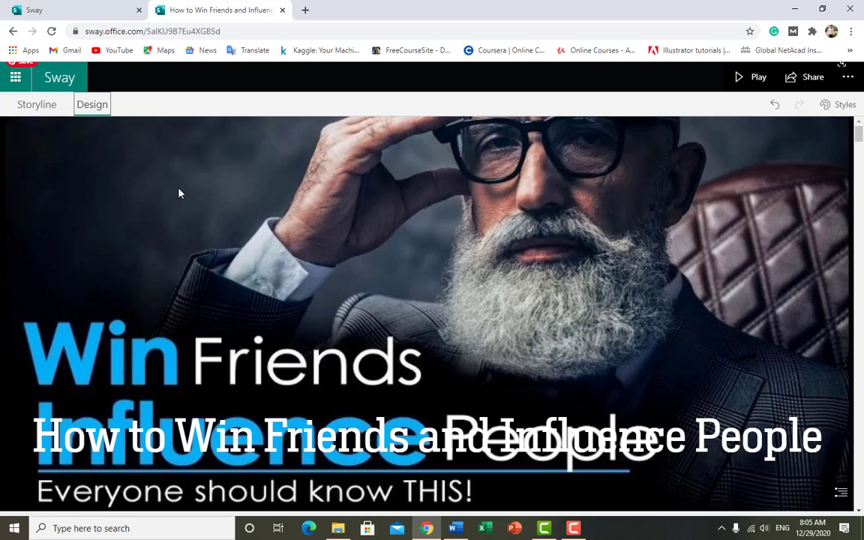
scroll(180, 194, "down", 3)
scroll(183, 198, "up", 1)
scroll(401, 295, "down", 2)
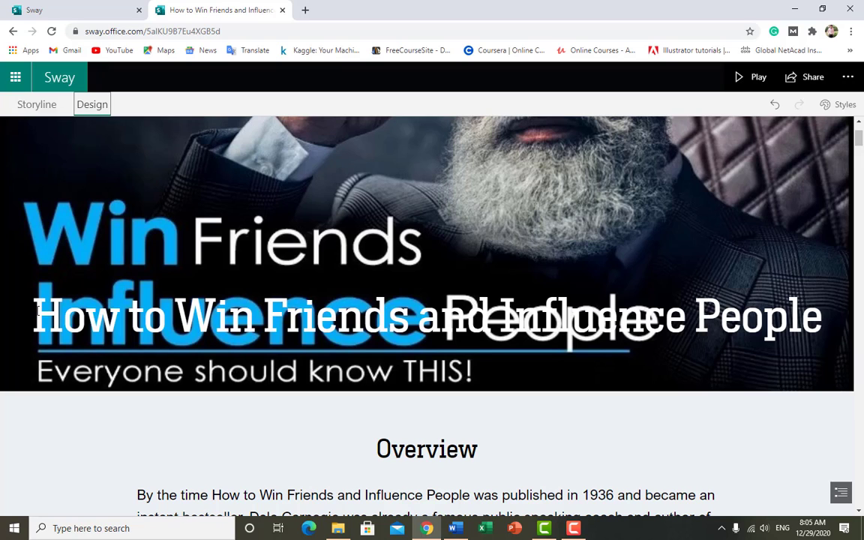
scroll(37, 135, "up", 2)
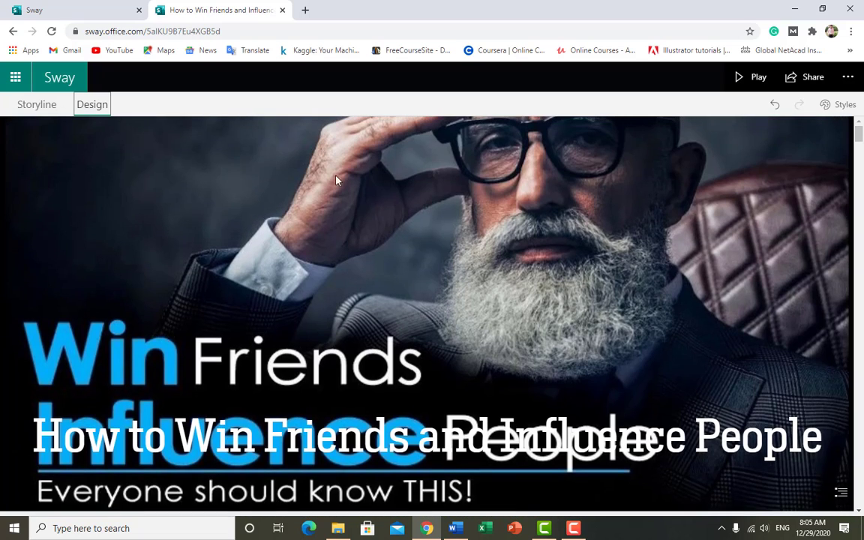
left_click(46, 112)
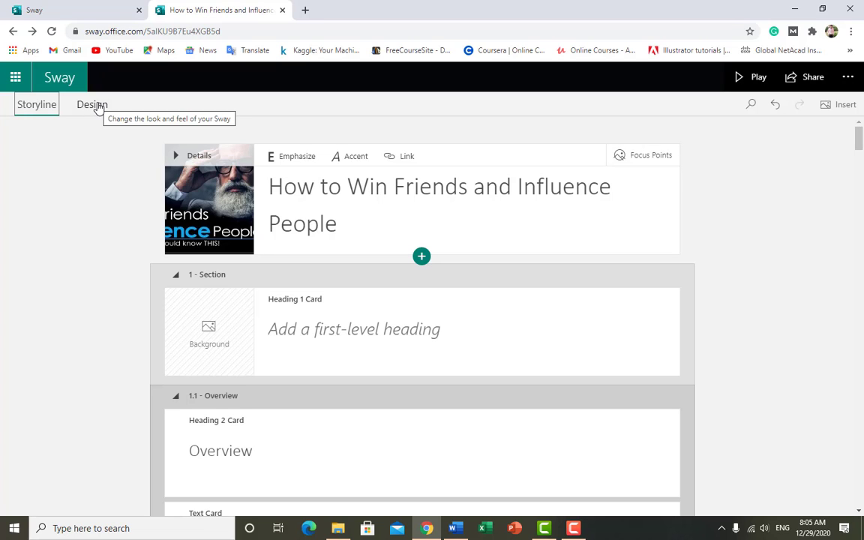
- Set the title image's focus points so the entire image counts as important
left_click(630, 155)
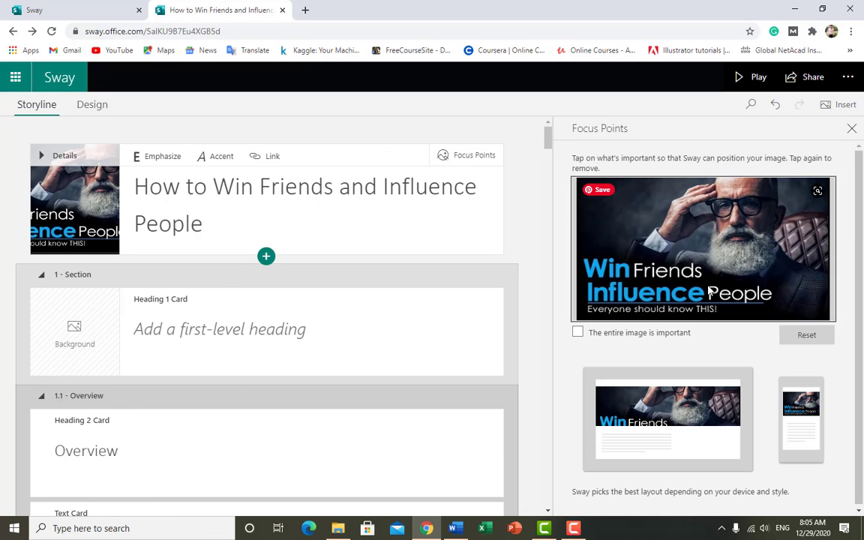
left_click(618, 338)
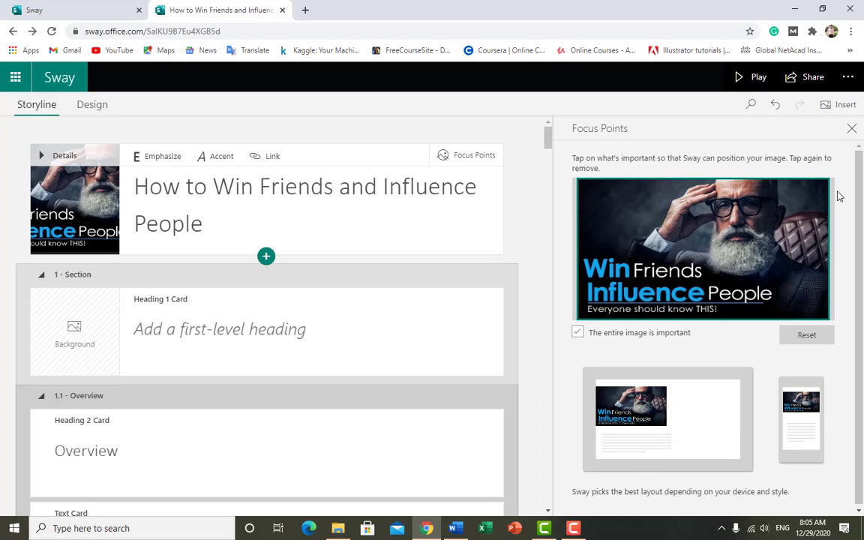
left_click(850, 132)
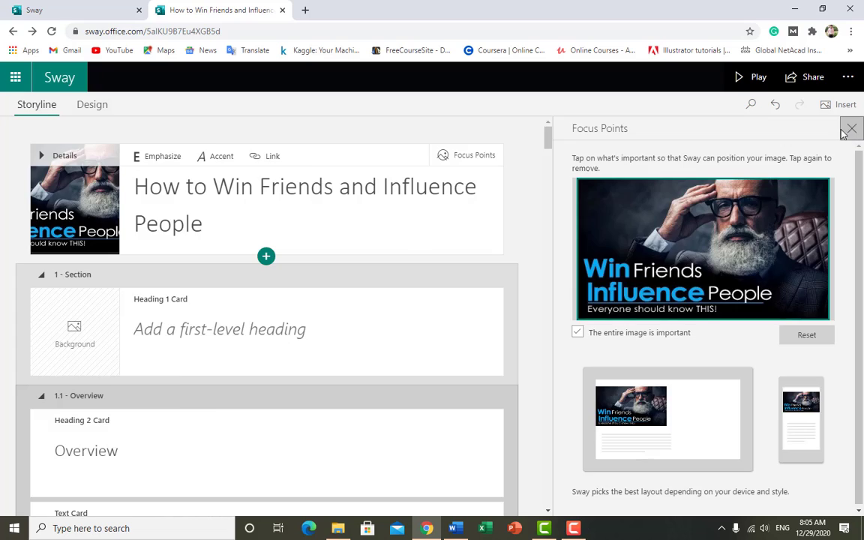
- Preview the uncropped title page in Design, then return to the Storyline title card
left_click(85, 105)
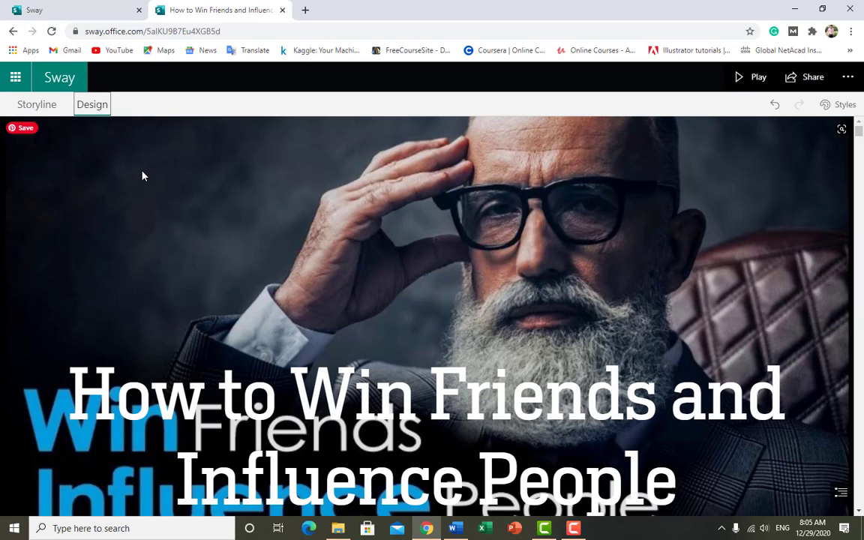
scroll(230, 232, "down", 4)
scroll(229, 231, "up", 3)
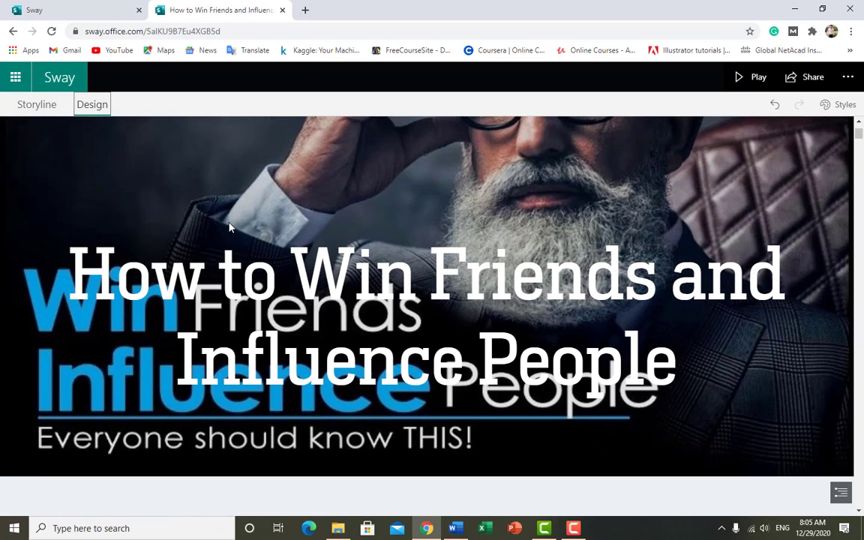
scroll(230, 225, "down", 4)
scroll(230, 224, "up", 4)
left_click(47, 109)
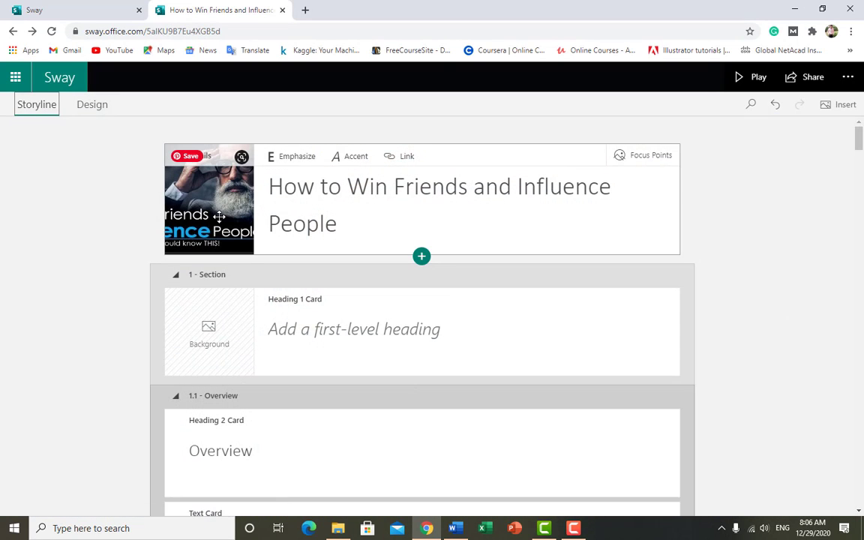
left_click(218, 216)
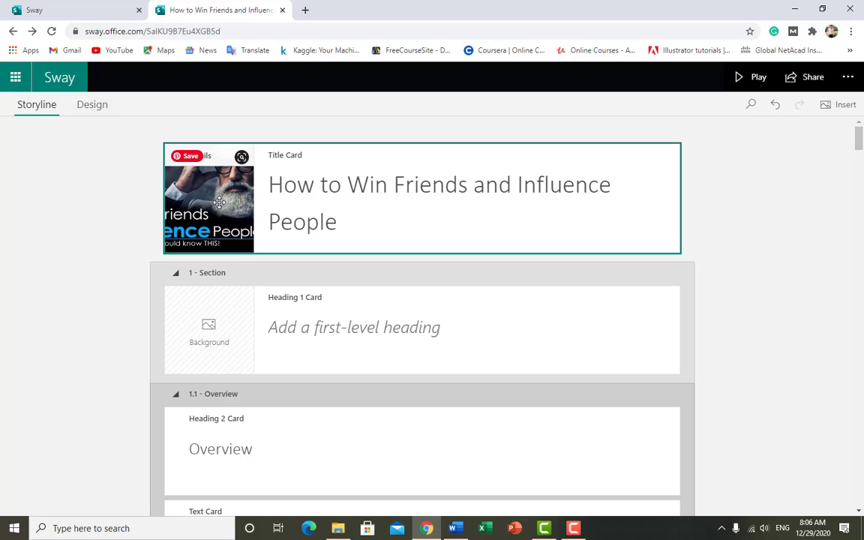
- Add the 850x567 suggested photo of two people on a snowy bench below the title and preview it
left_click(829, 107)
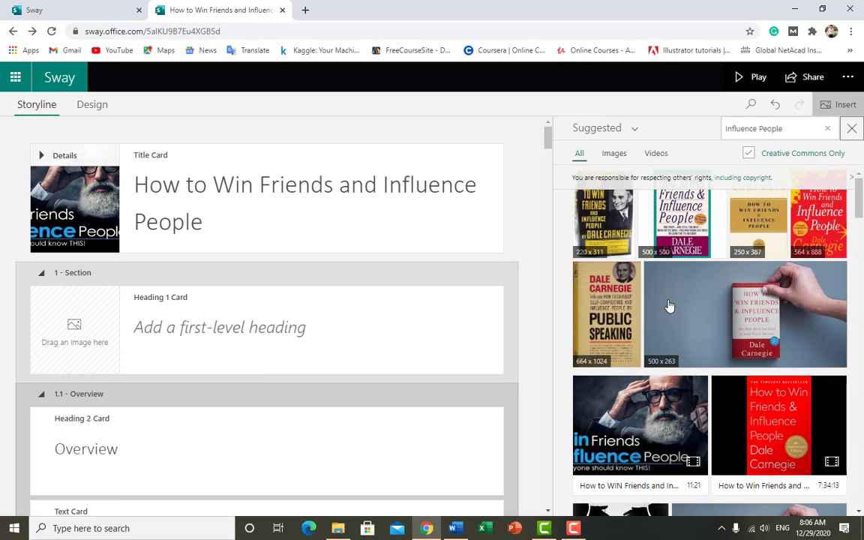
scroll(669, 333, "down", 1)
scroll(670, 333, "down", 5)
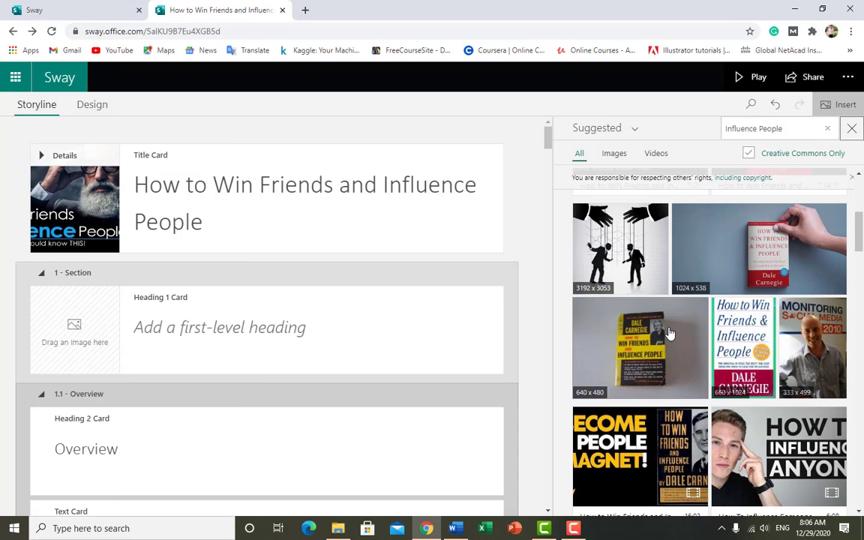
scroll(670, 333, "down", 1)
scroll(670, 333, "up", 2)
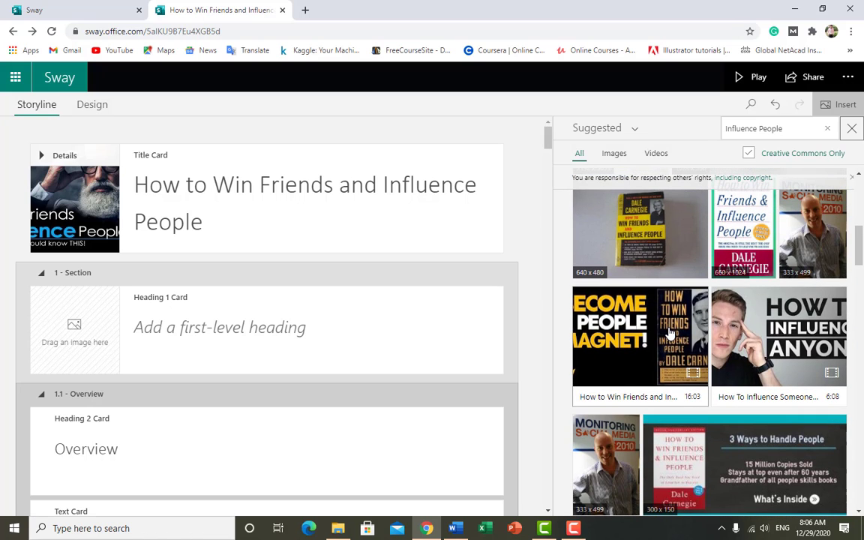
scroll(705, 319, "down", 4)
scroll(741, 308, "up", 2)
scroll(739, 306, "down", 10)
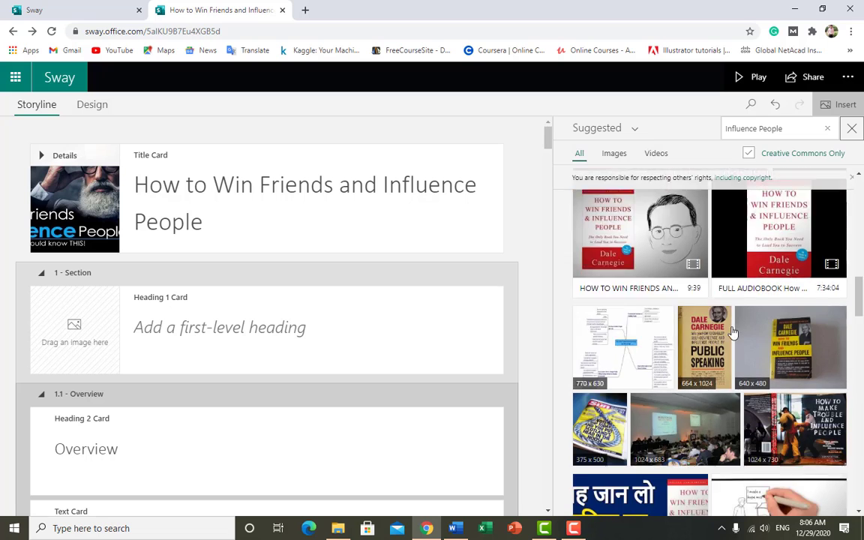
scroll(733, 332, "down", 3)
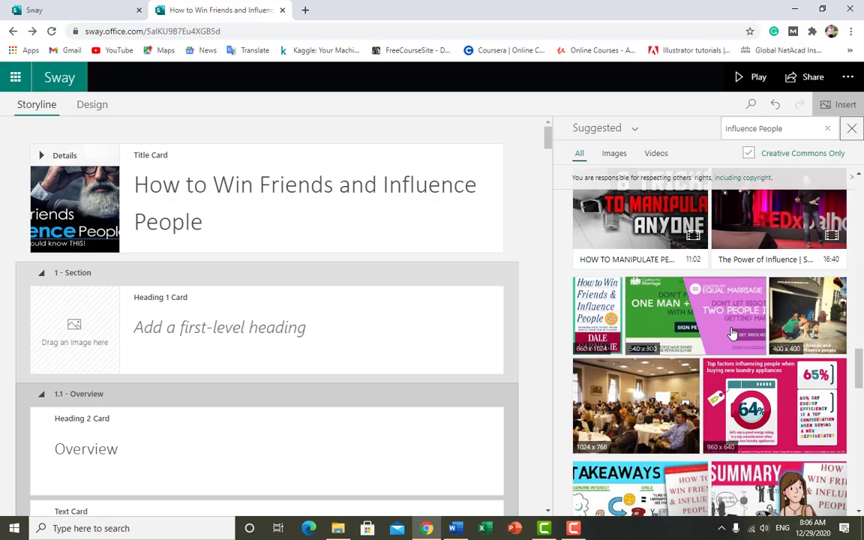
scroll(733, 333, "down", 3)
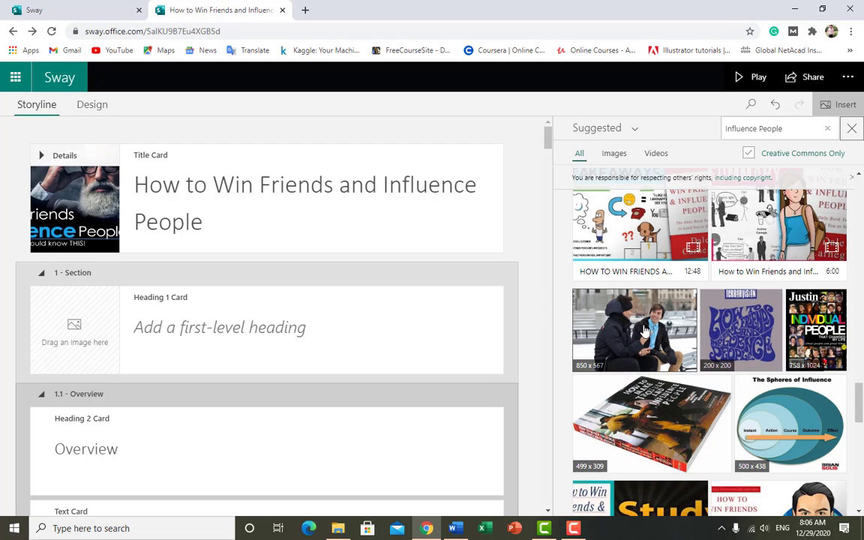
left_click(580, 301)
left_click(770, 130)
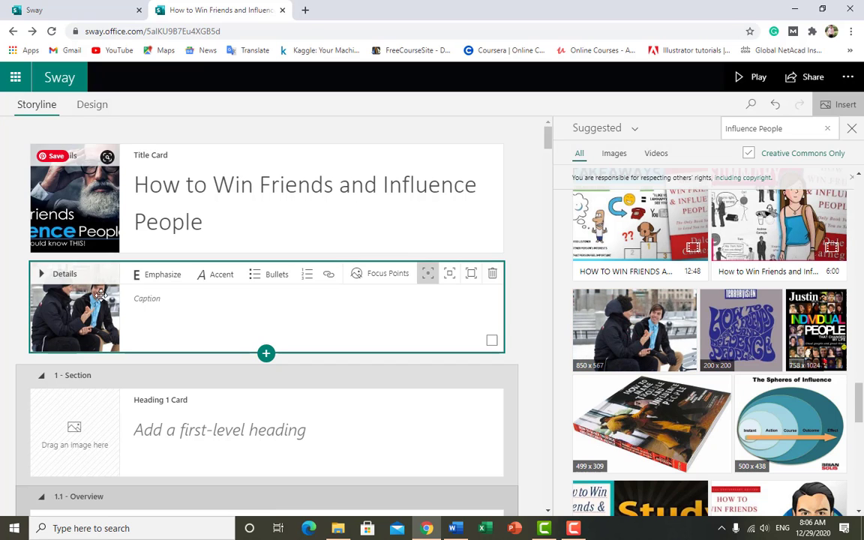
left_click(90, 108)
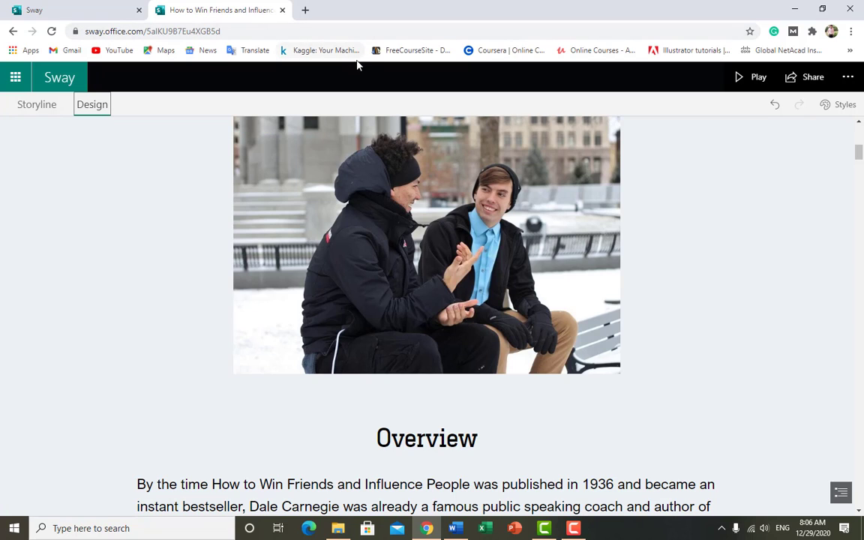
left_click(45, 106)
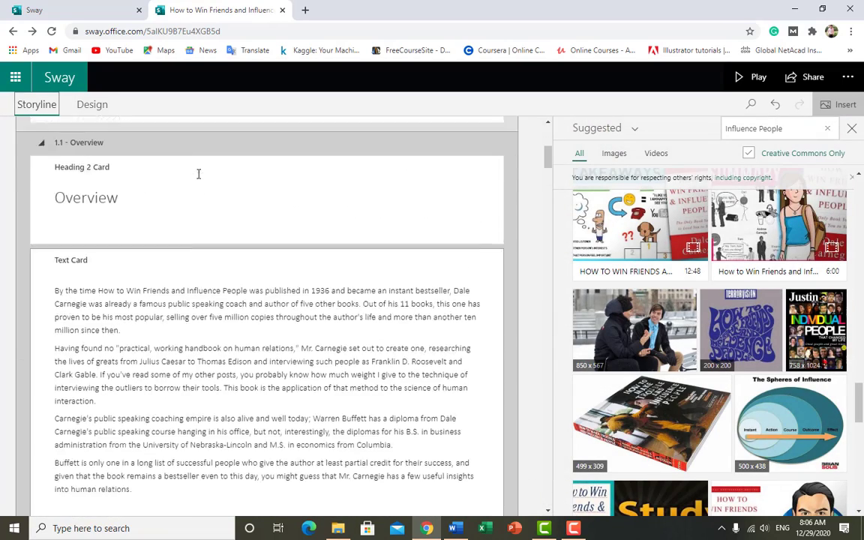
scroll(175, 254, "down", 2)
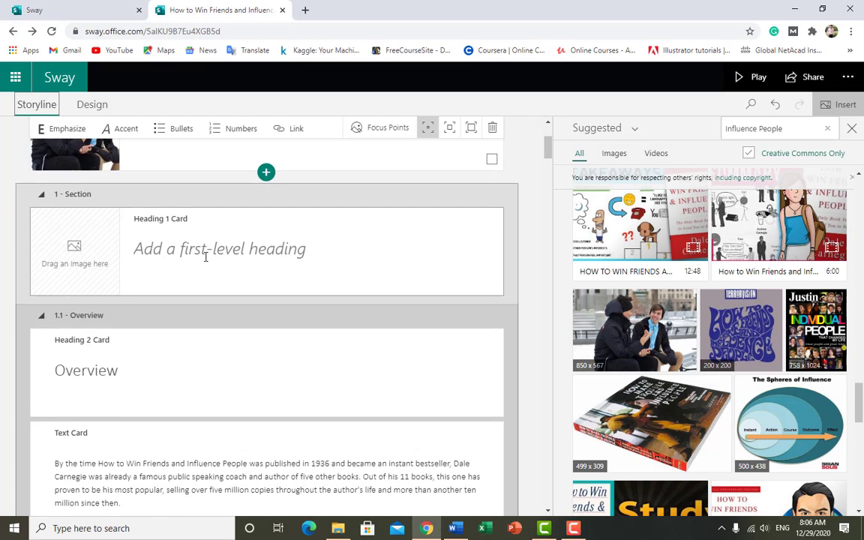
left_click(90, 238)
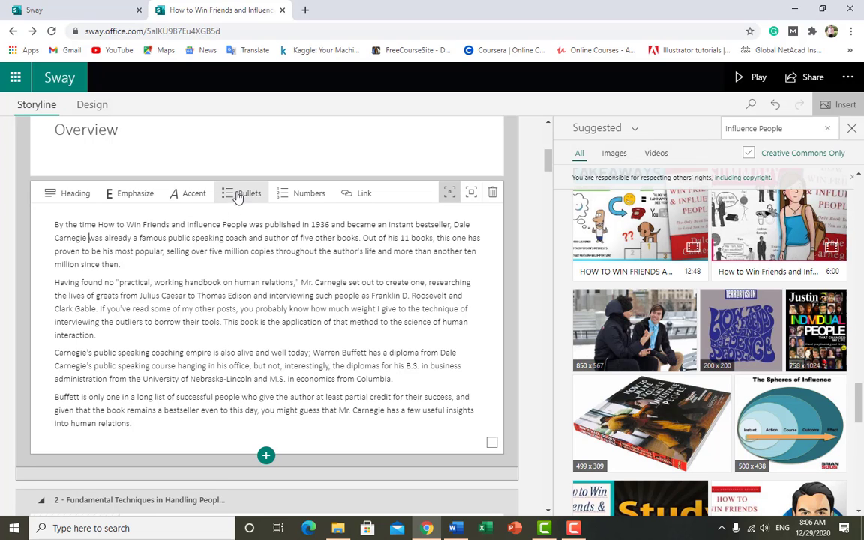
left_click(233, 195)
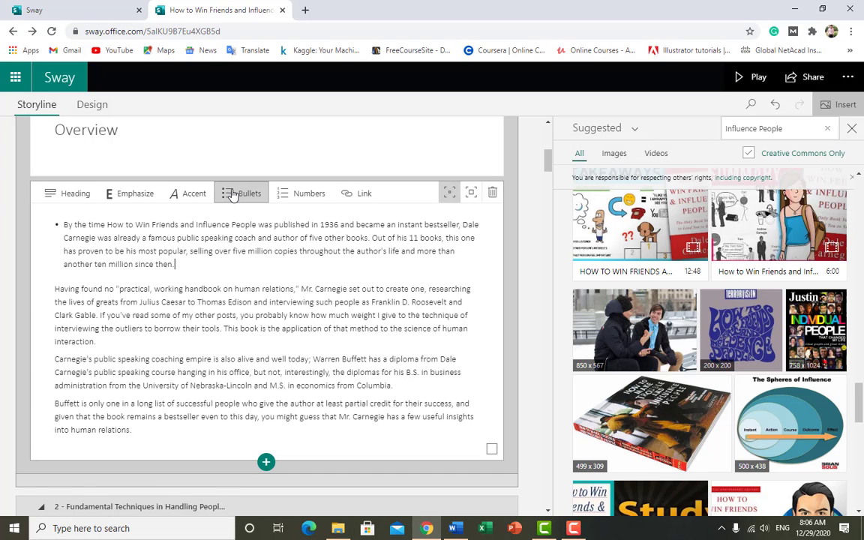
left_click(285, 194)
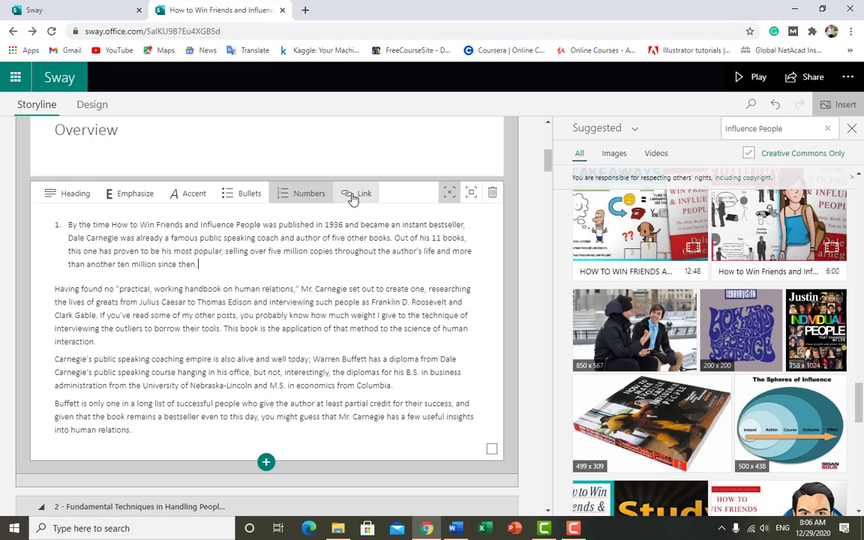
left_click(295, 197)
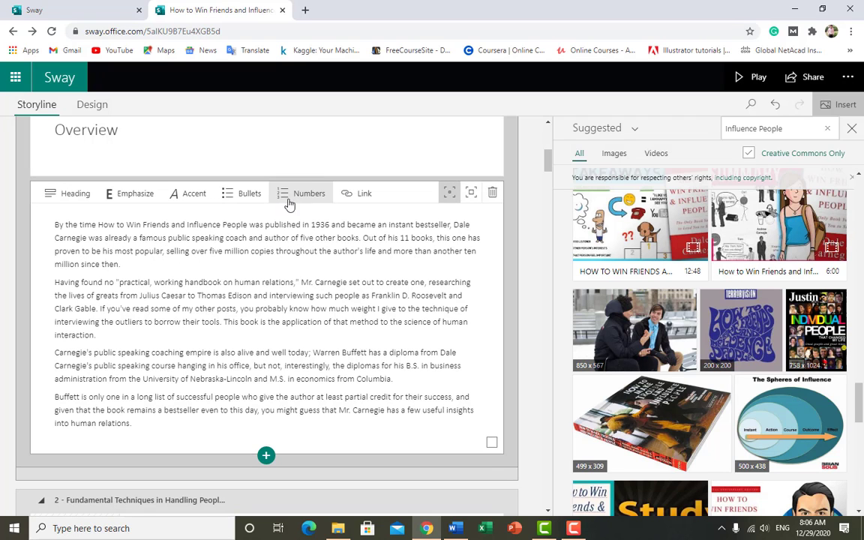
scroll(295, 196, "down", 2)
scroll(429, 208, "up", 1)
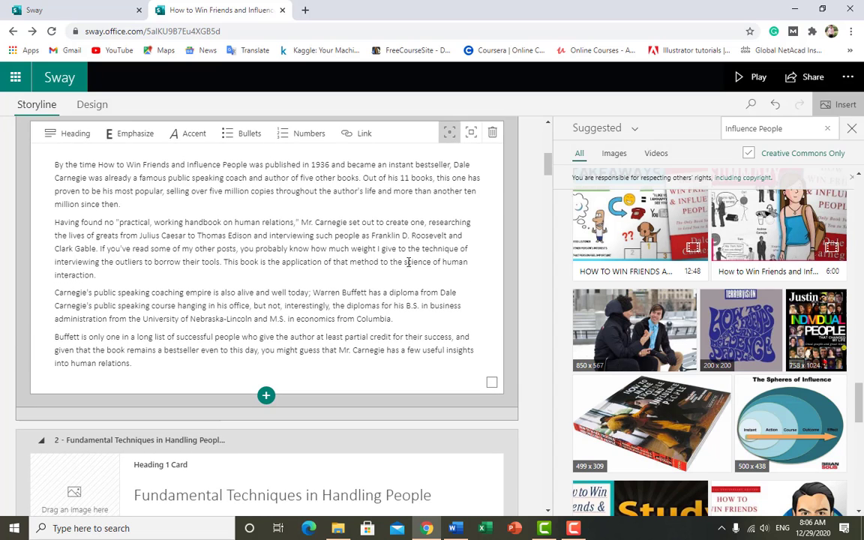
left_click_drag(72, 363, 130, 365)
scroll(236, 304, "up", 2)
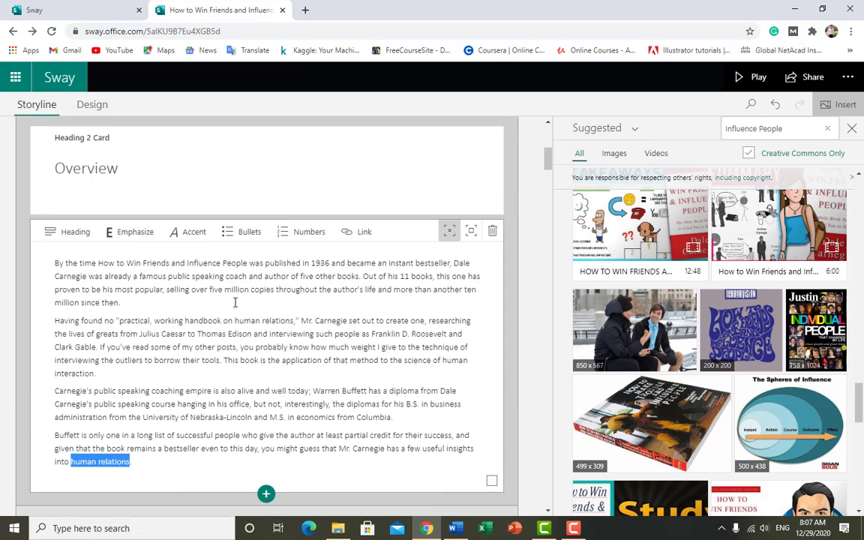
- Leave the human relations link's Web Link empty and preview the Overview section in Design
left_click(365, 253)
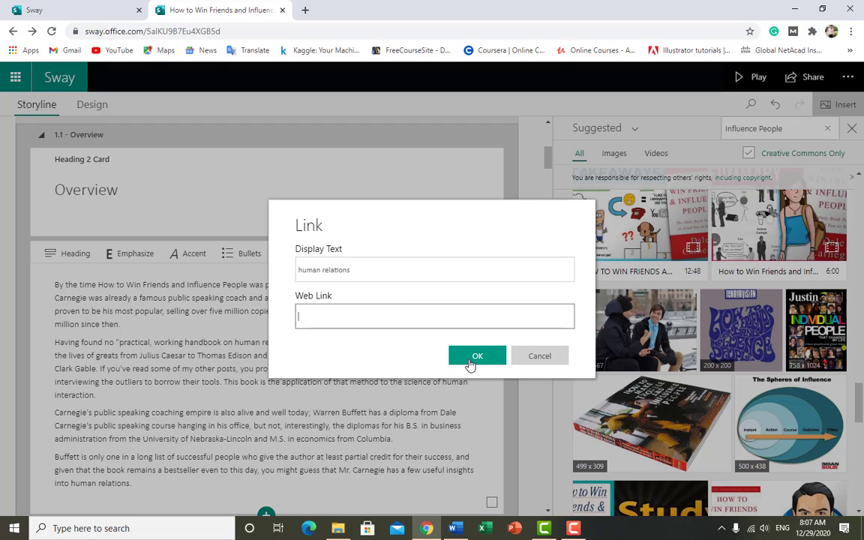
left_click(495, 360)
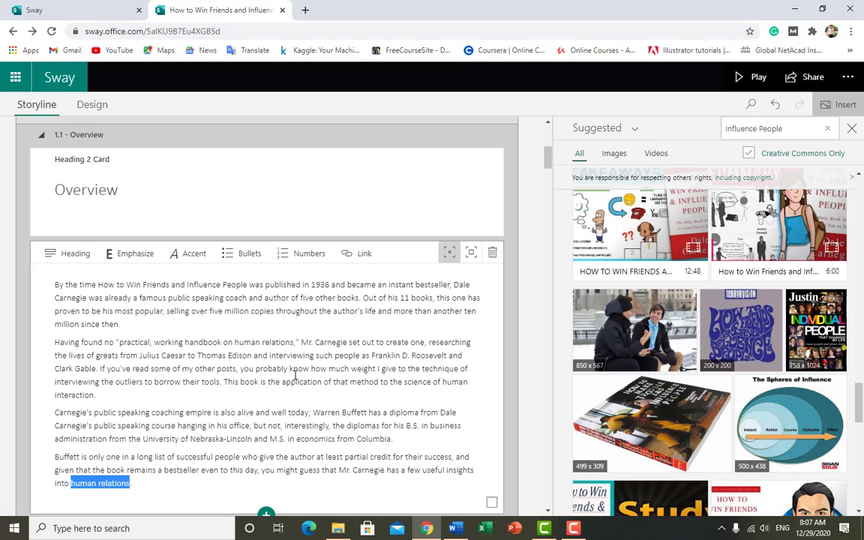
left_click(91, 104)
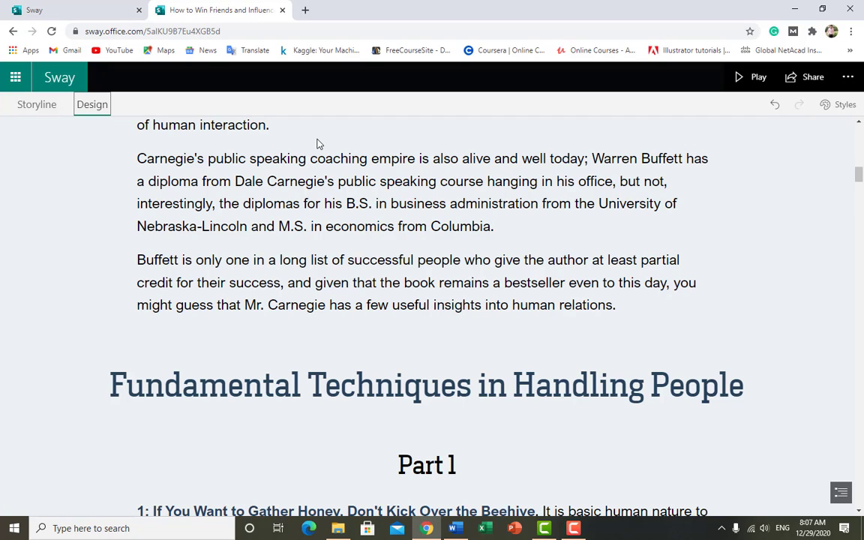
left_click(44, 103)
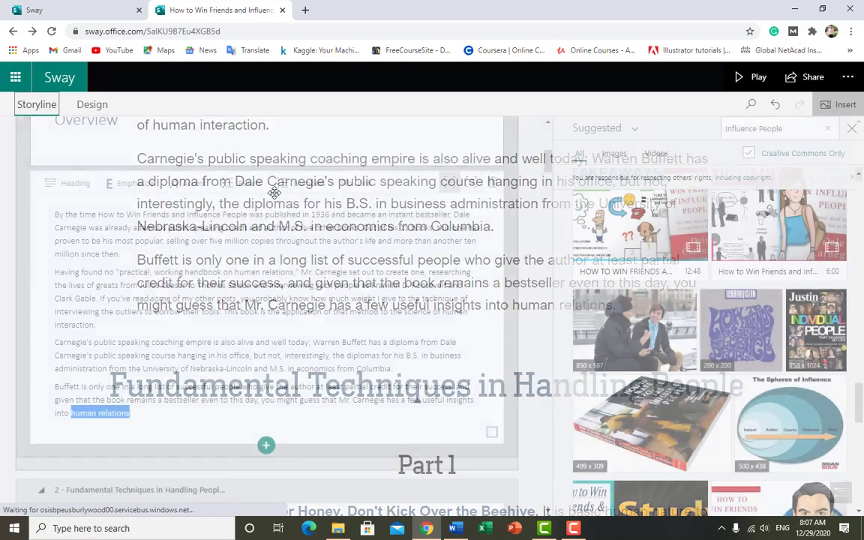
scroll(276, 193, "down", 4)
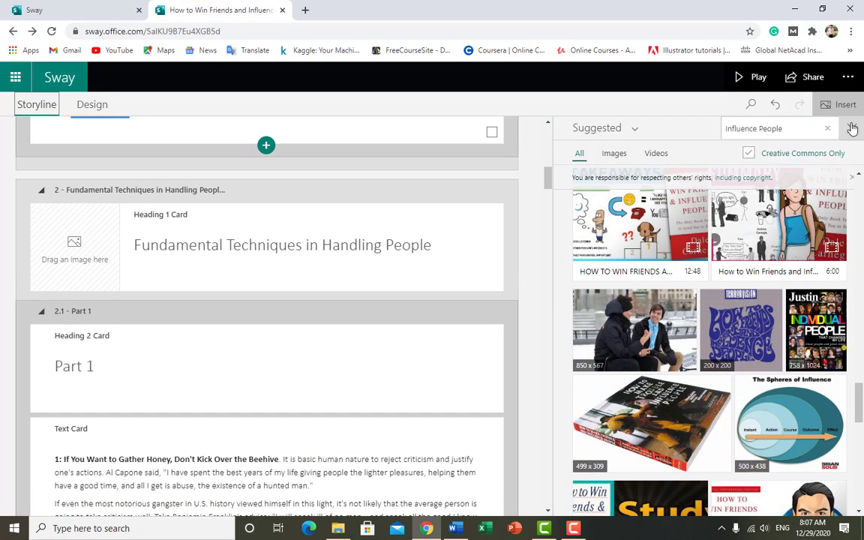
scroll(303, 241, "down", 3)
scroll(303, 242, "up", 3)
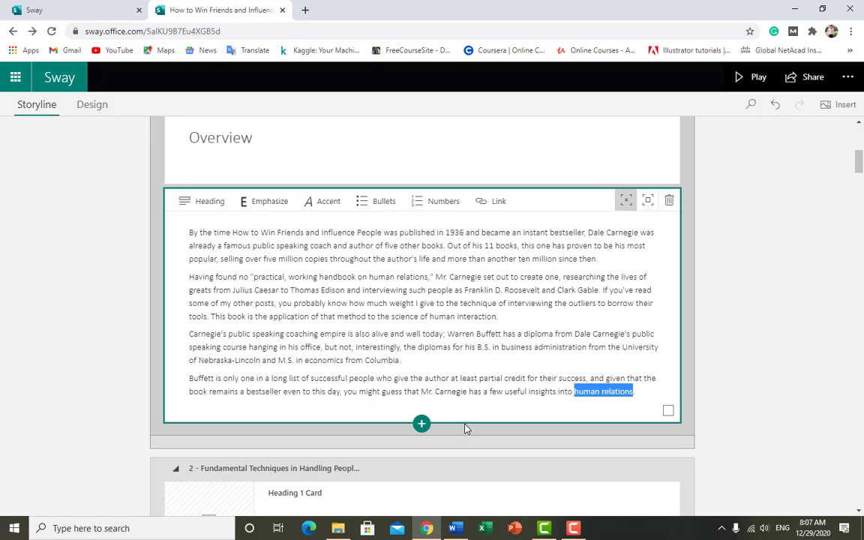
left_click(91, 105)
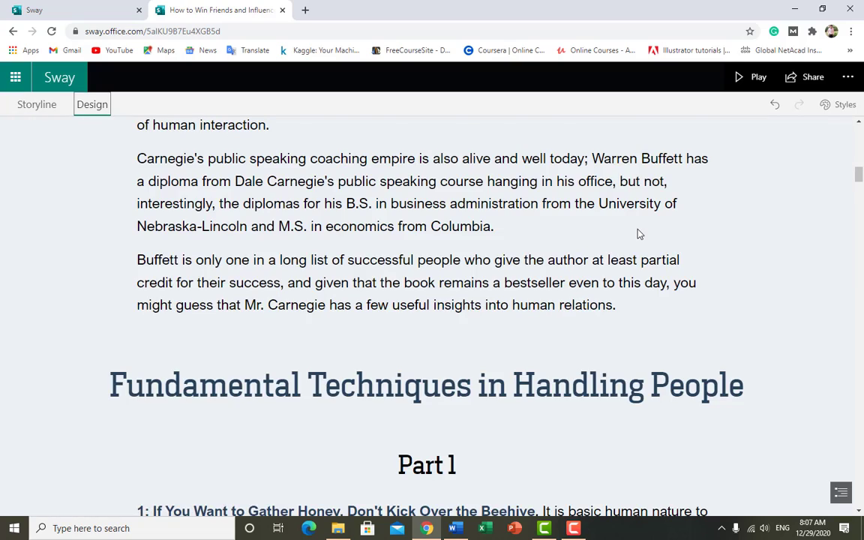
scroll(637, 234, "up", 3)
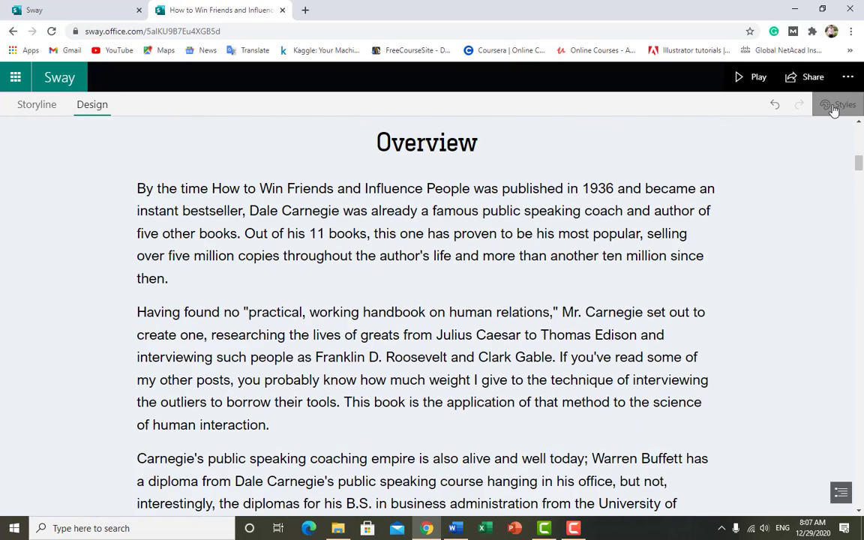
- In style customization, try the Ford's Folly font, then switch back to Heron
left_click(834, 107)
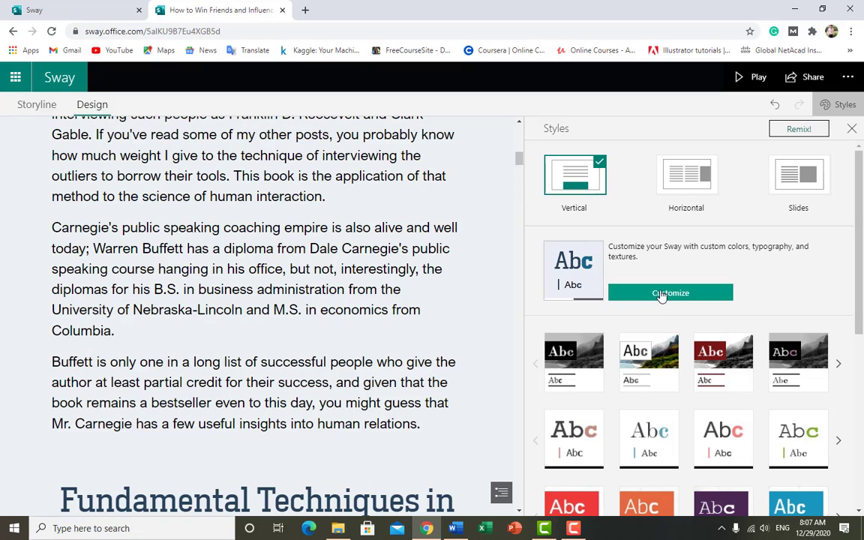
left_click(660, 297)
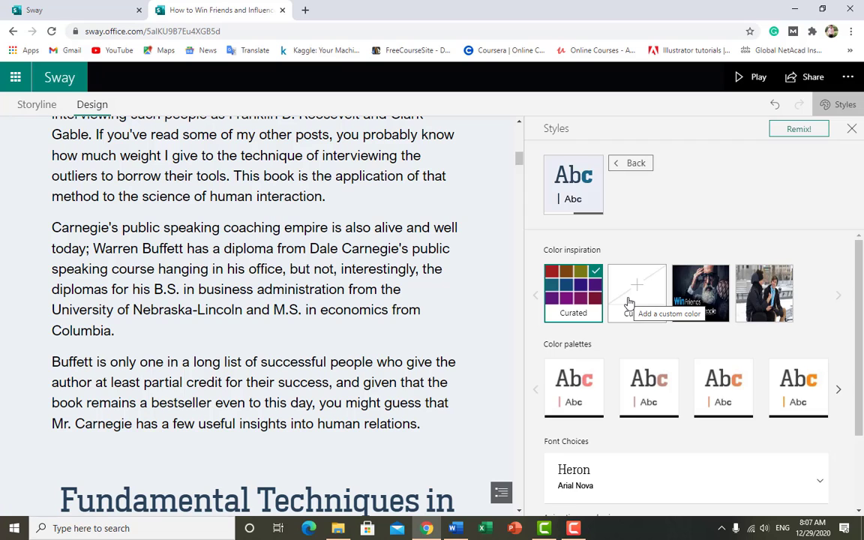
scroll(628, 301, "down", 2)
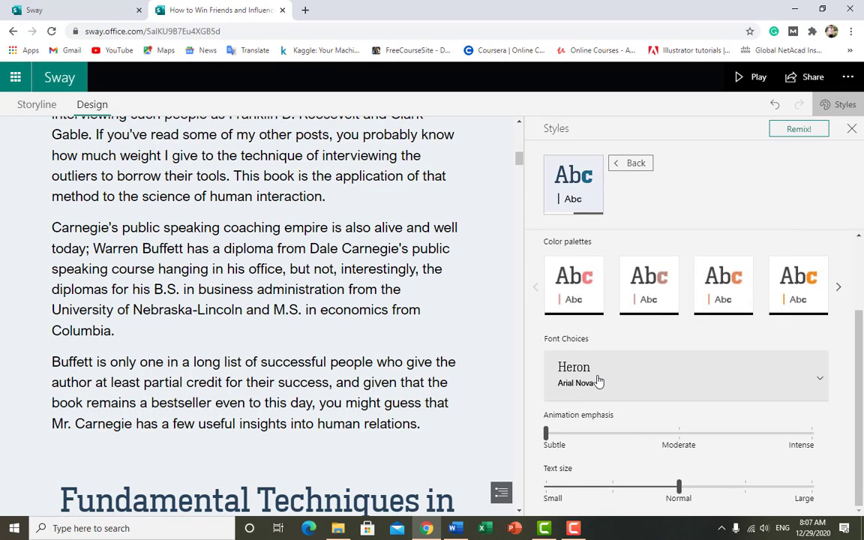
left_click(821, 383)
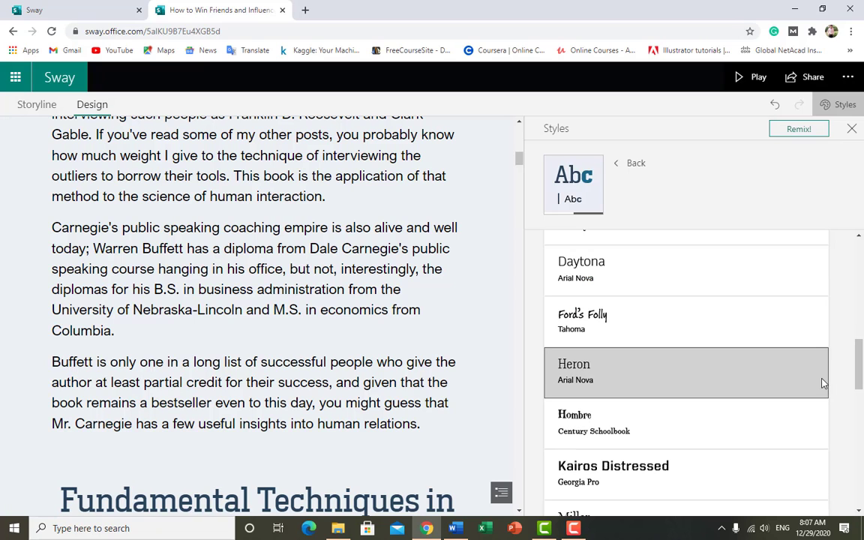
left_click(705, 334)
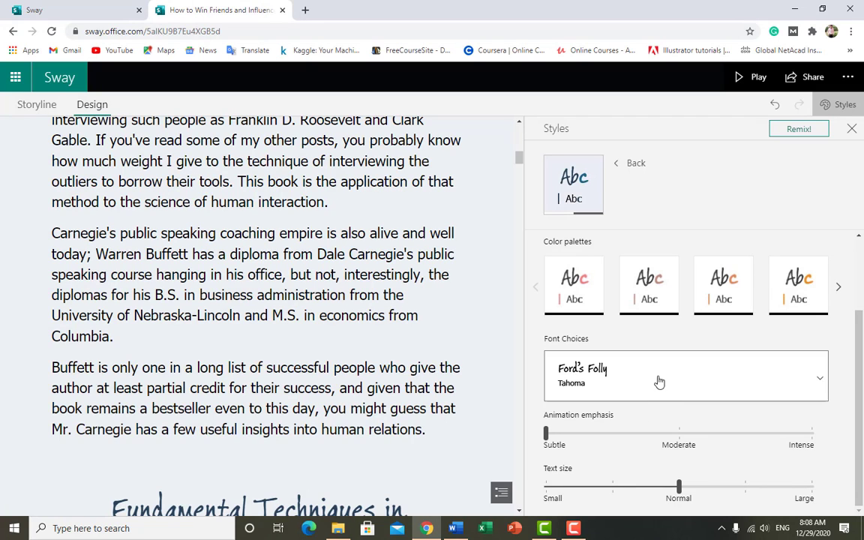
left_click(673, 379)
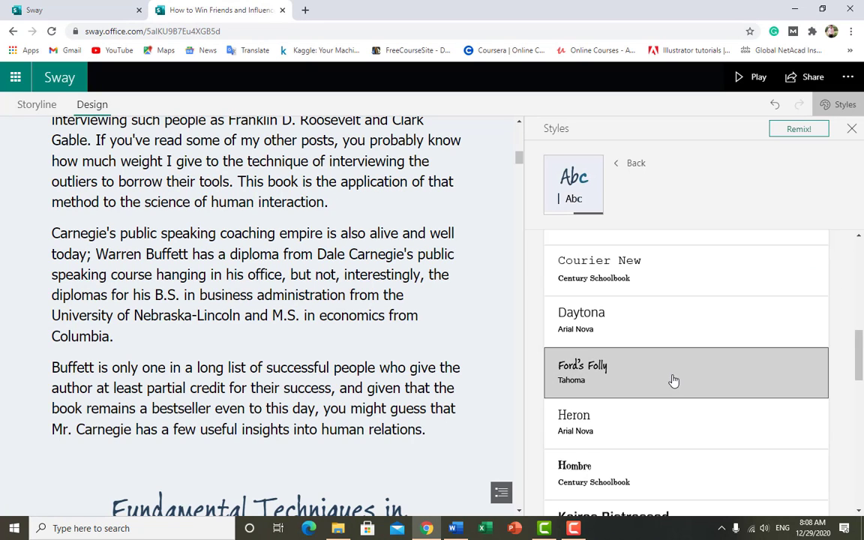
scroll(673, 380, "down", 2)
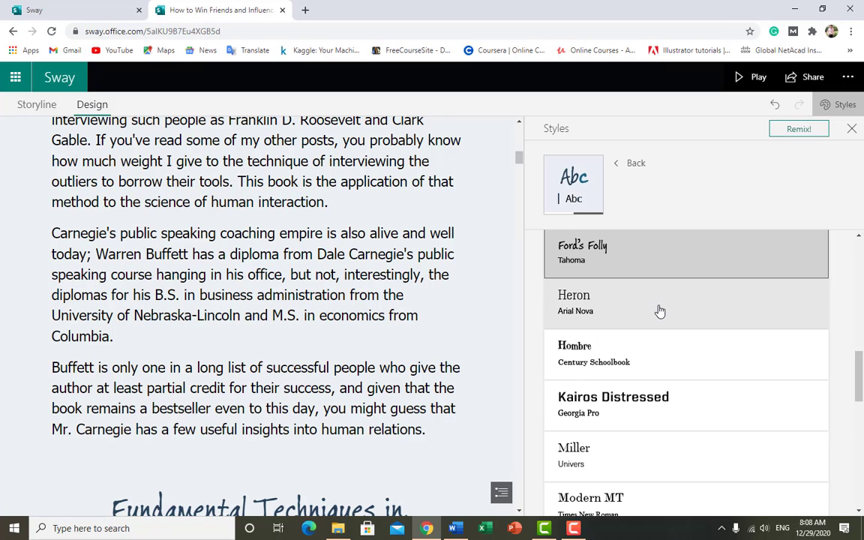
left_click(660, 310)
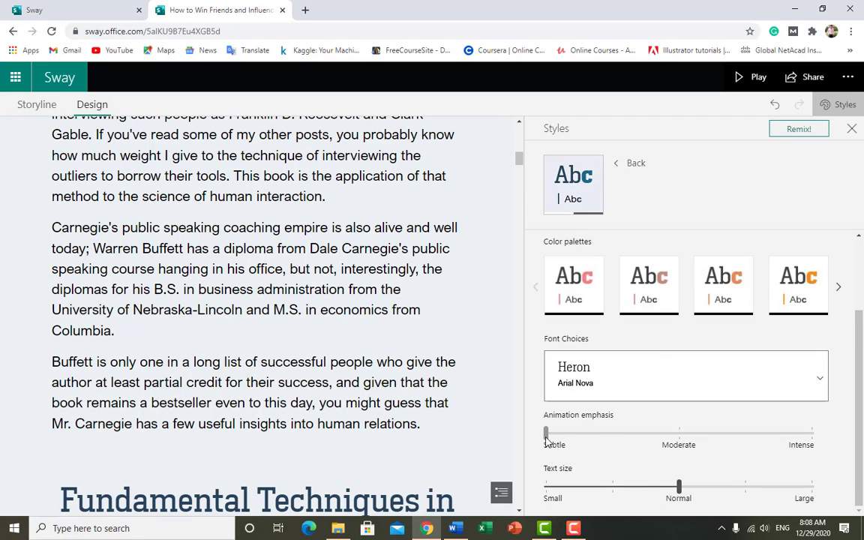
left_click_drag(547, 436, 543, 471)
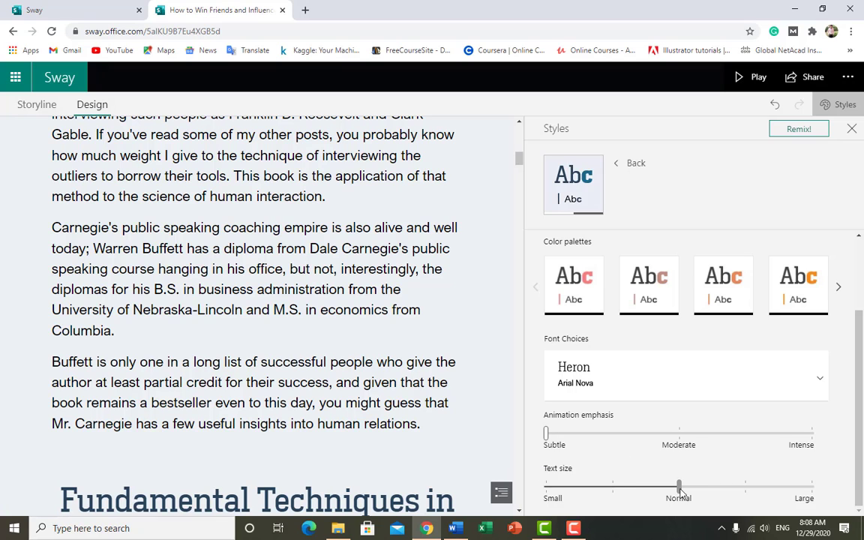
left_click_drag(679, 489, 783, 488)
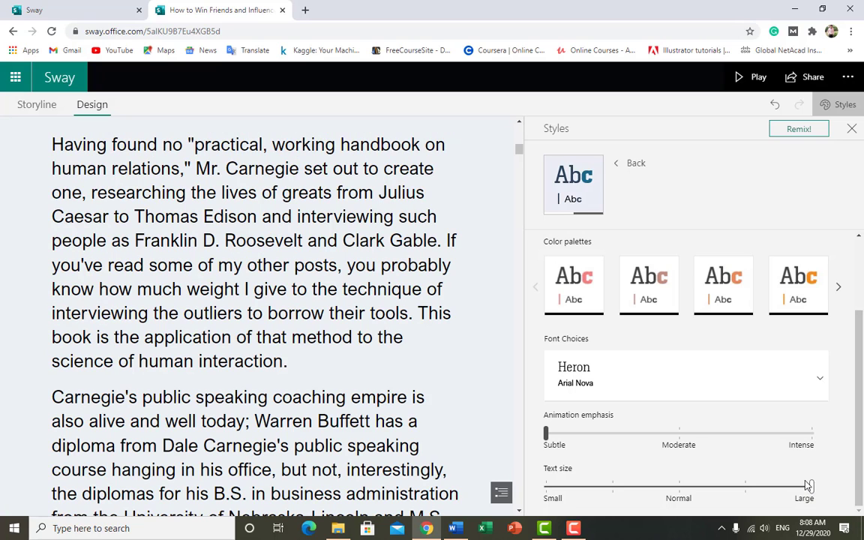
left_click_drag(812, 488, 680, 500)
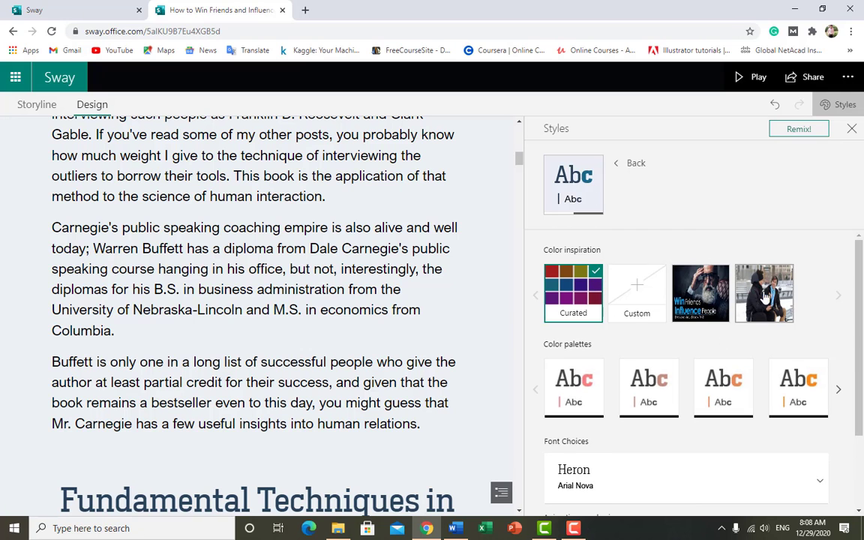
- Apply the hexagon-patterned style with a serif title to the story
left_click(852, 129)
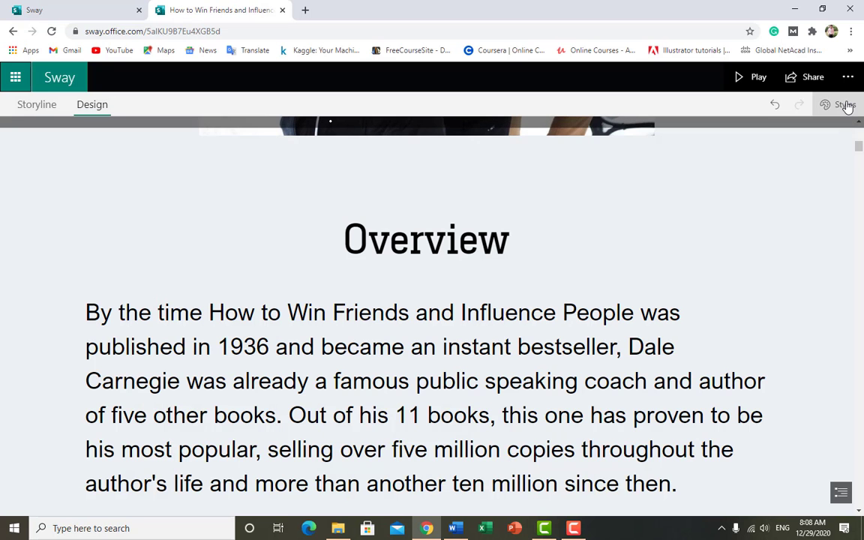
left_click(846, 106)
scroll(685, 337, "down", 5)
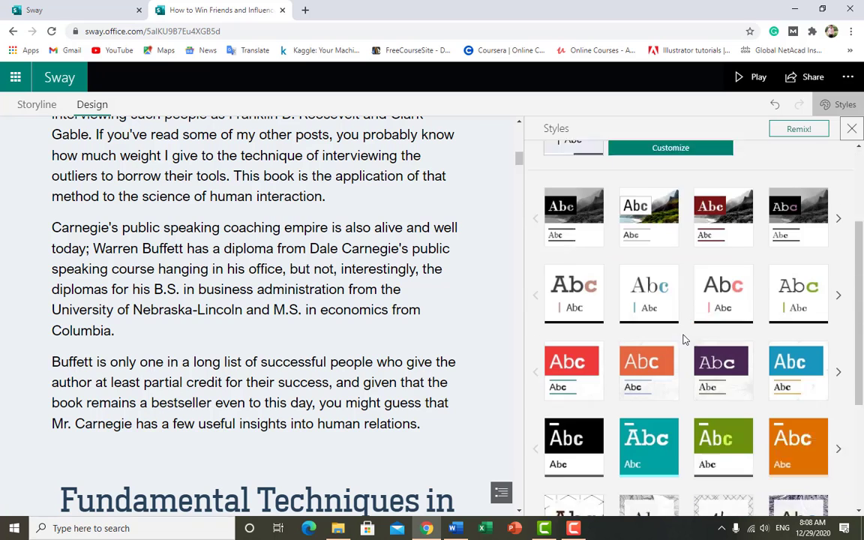
scroll(683, 340, "down", 2)
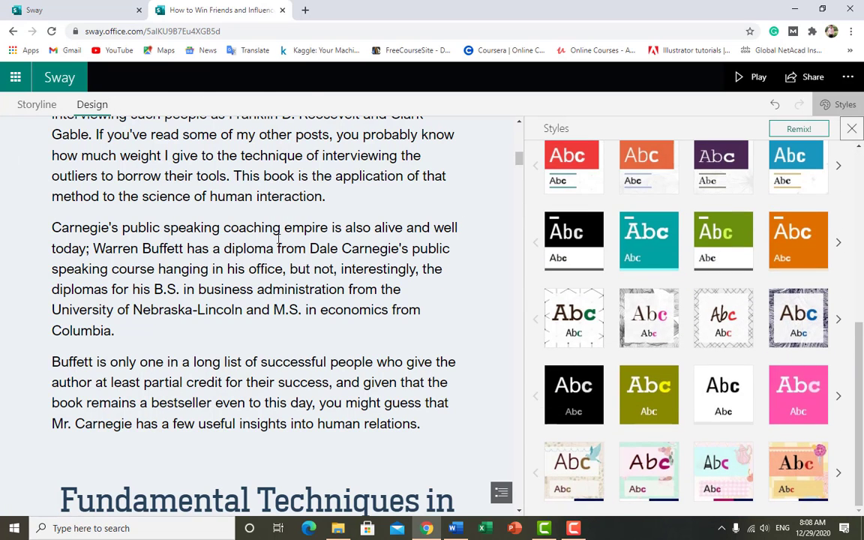
left_click(585, 322)
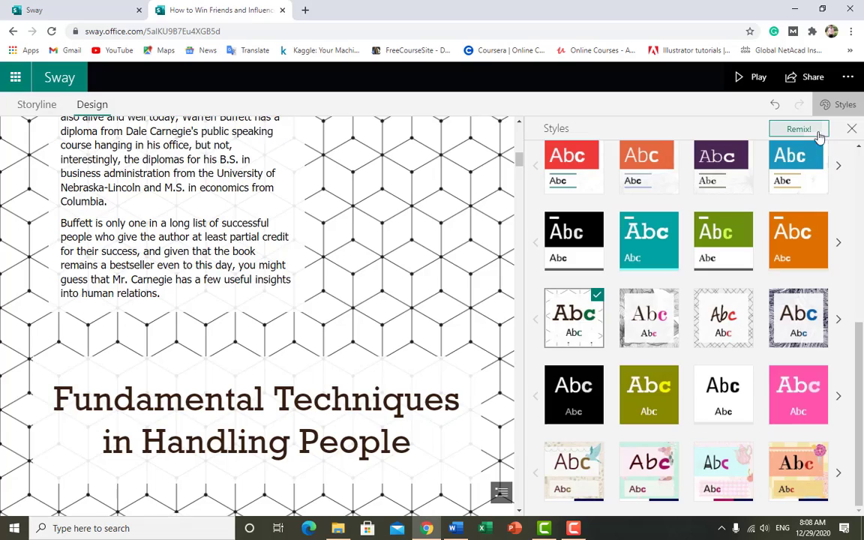
left_click(244, 217)
- Scroll through the restyled story and bring the style choices back up
scroll(337, 334, "up", 10)
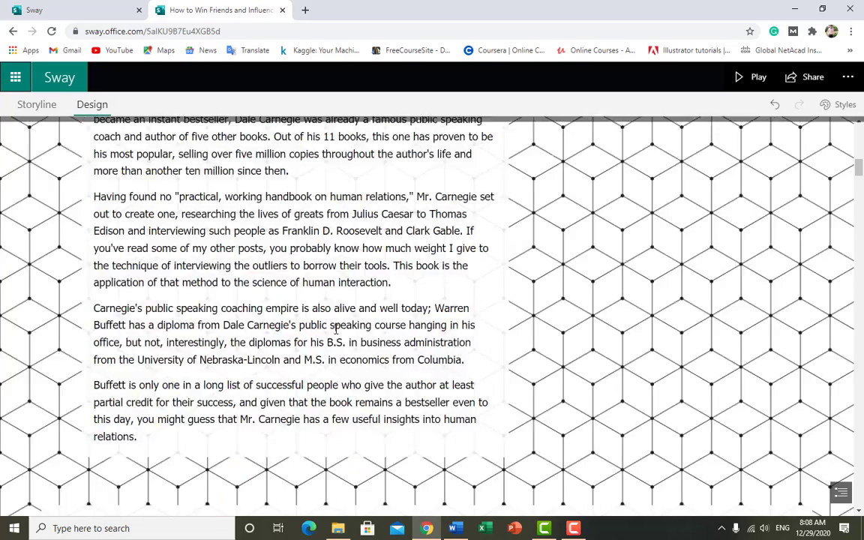
scroll(336, 334, "up", 3)
scroll(336, 334, "down", 5)
scroll(336, 334, "up", 3)
scroll(336, 334, "up", 3)
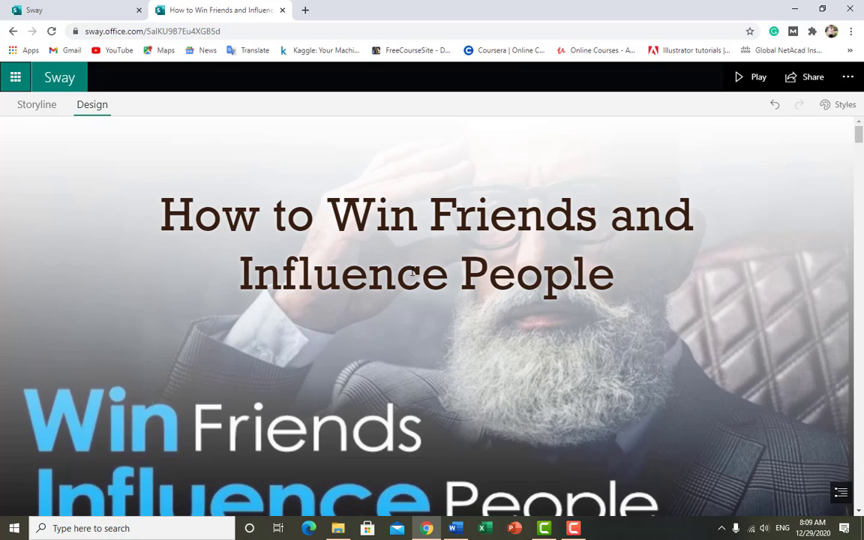
scroll(412, 273, "down", 10)
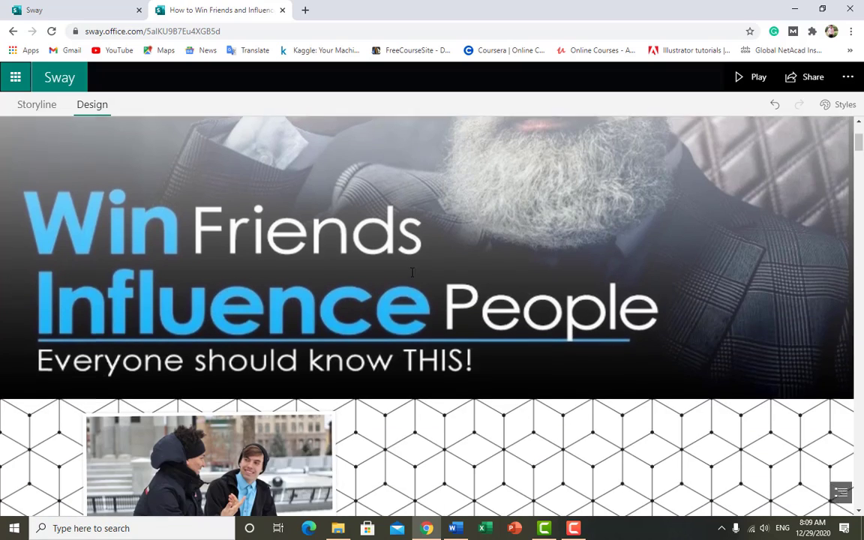
scroll(405, 285, "down", 4)
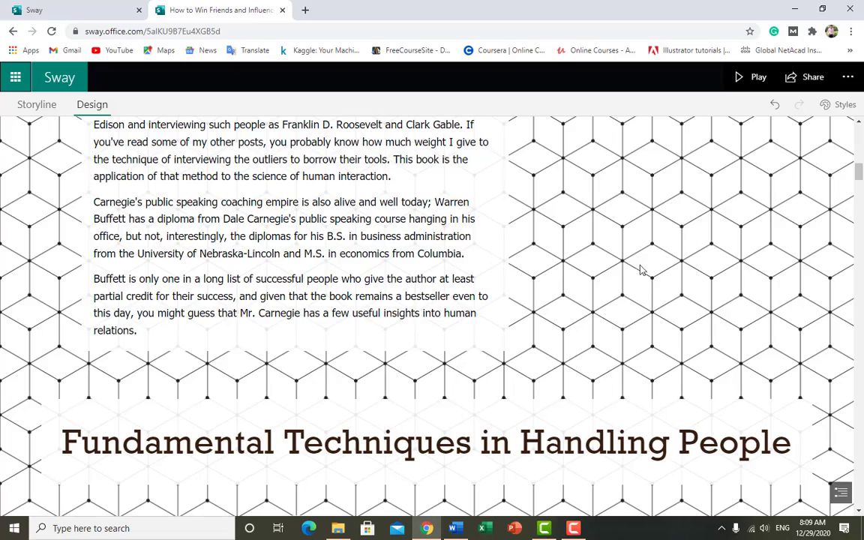
scroll(476, 220, "down", 8)
scroll(474, 218, "up", 12)
scroll(474, 217, "up", 5)
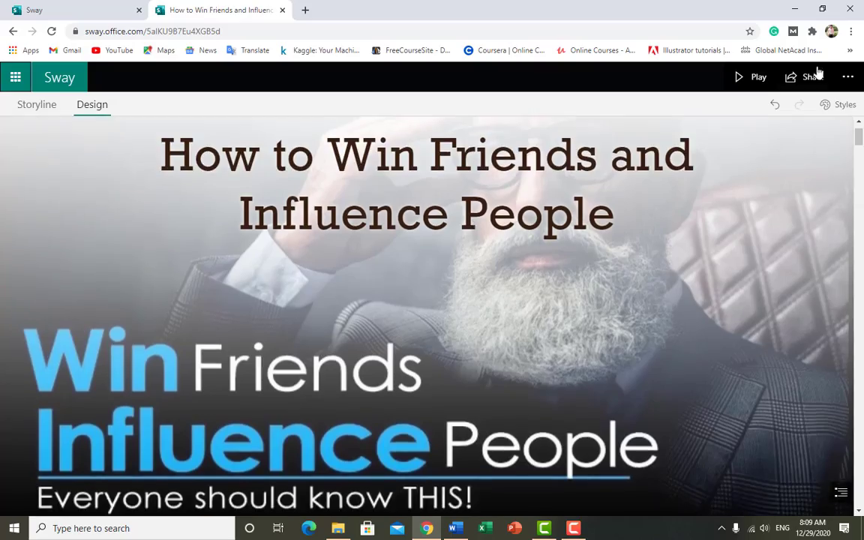
left_click(837, 105)
- Try the grey floral and other patterned styles, settling on the hexagon-line pattern
left_click(659, 329)
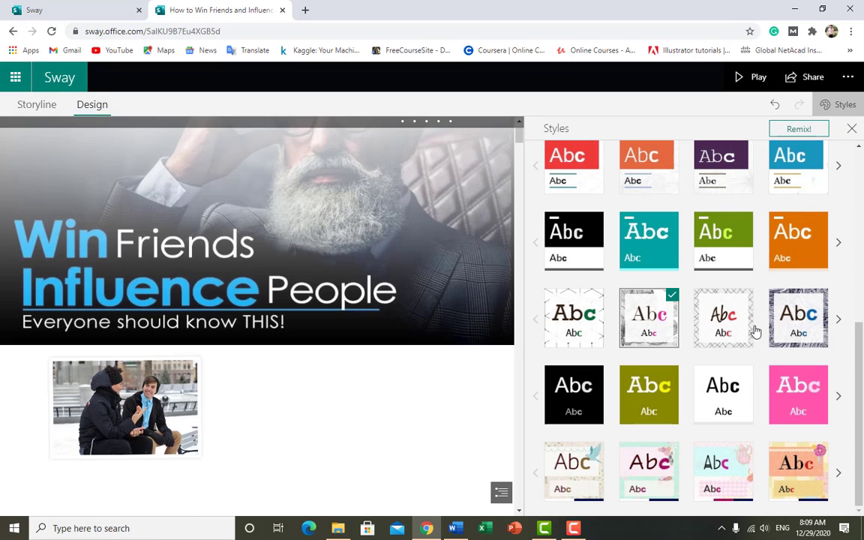
scroll(339, 377, "down", 3)
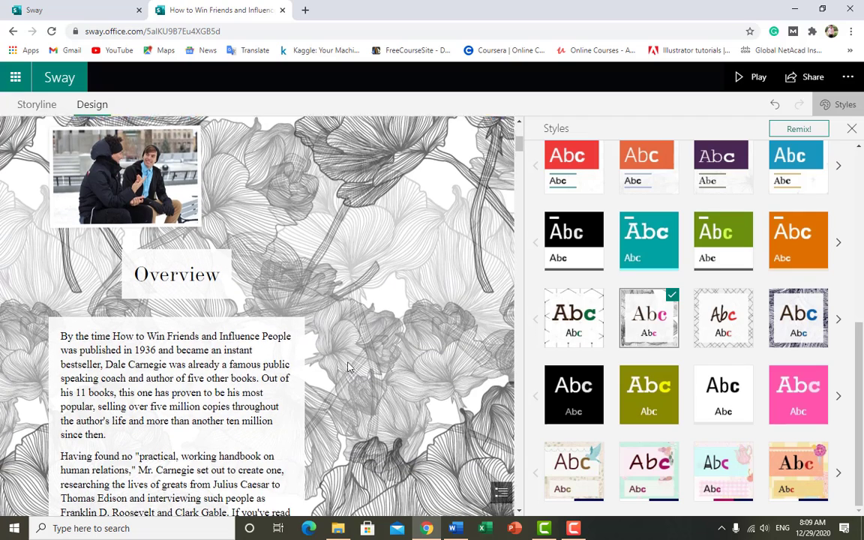
left_click(716, 316)
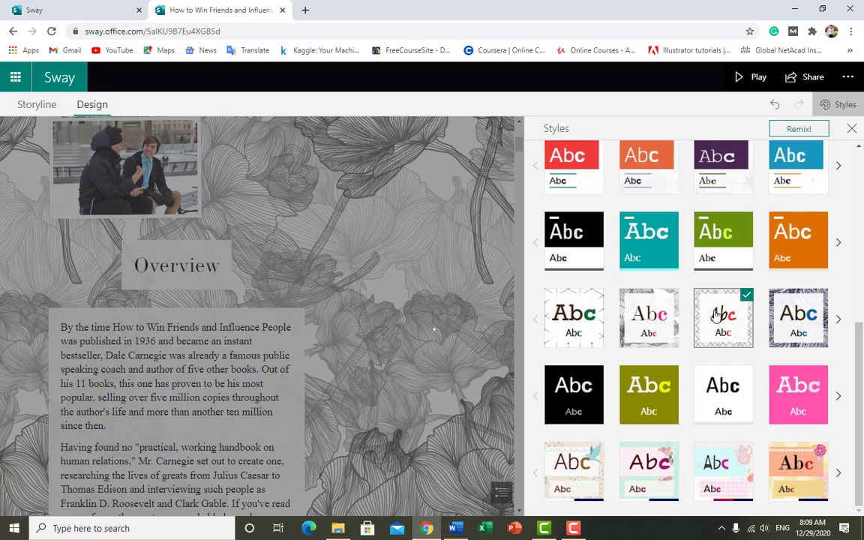
left_click(812, 323)
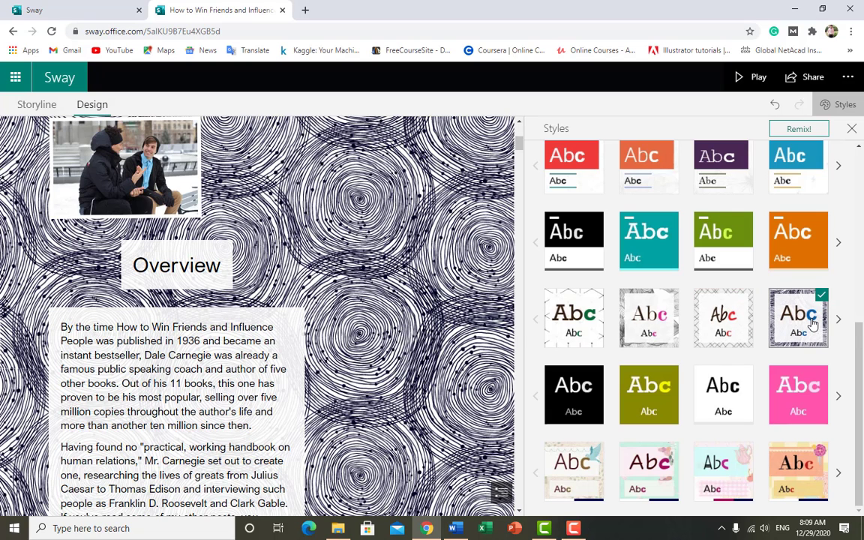
left_click(669, 312)
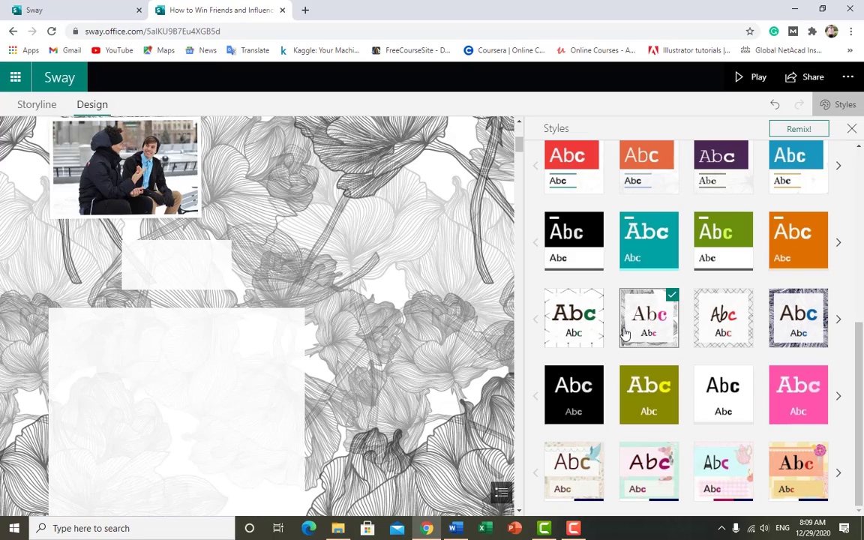
left_click(551, 328)
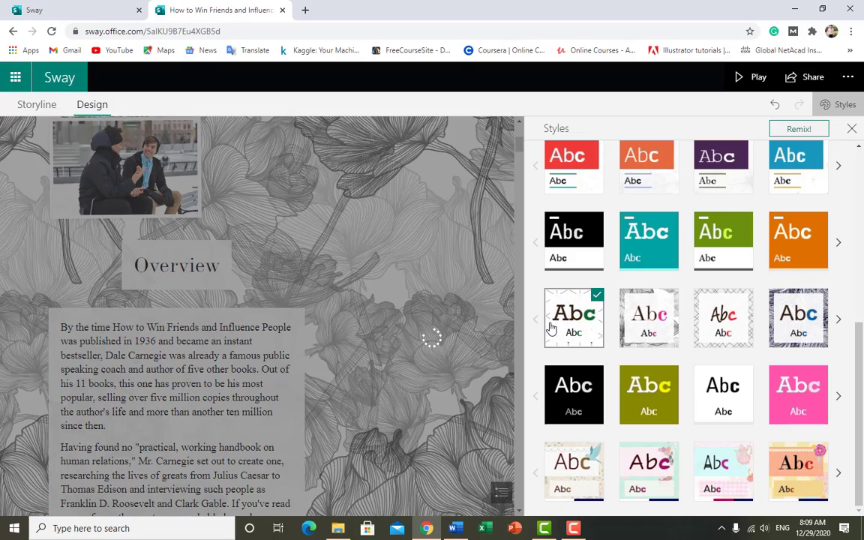
- Close the style pane and scroll through the hexagon-styled story at full width
scroll(463, 303, "down", 3)
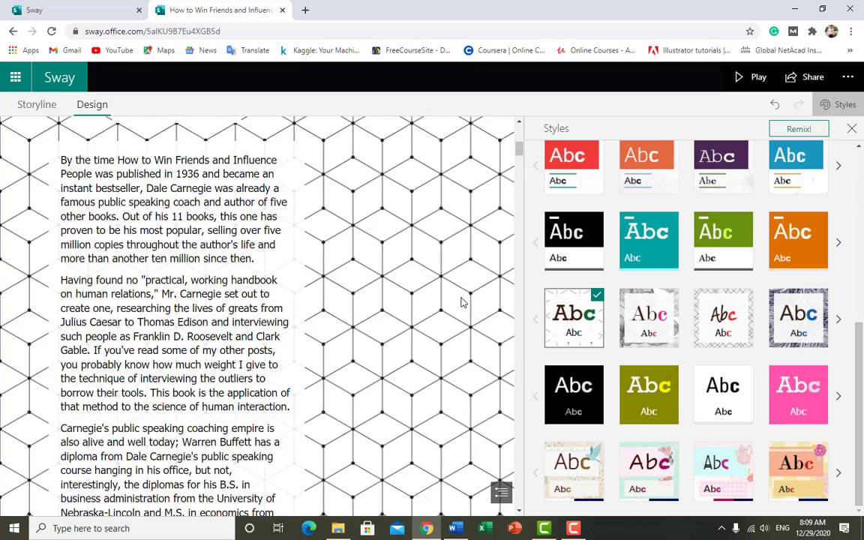
scroll(710, 342, "up", 5)
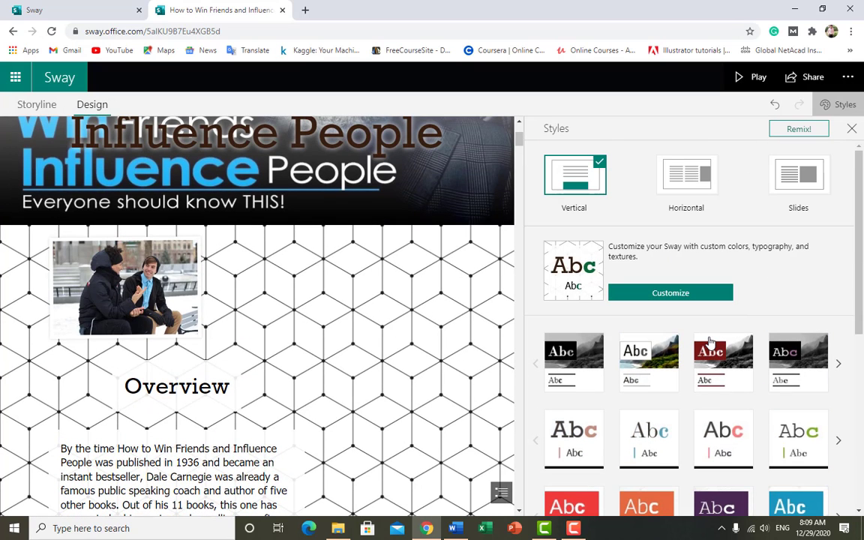
left_click(854, 129)
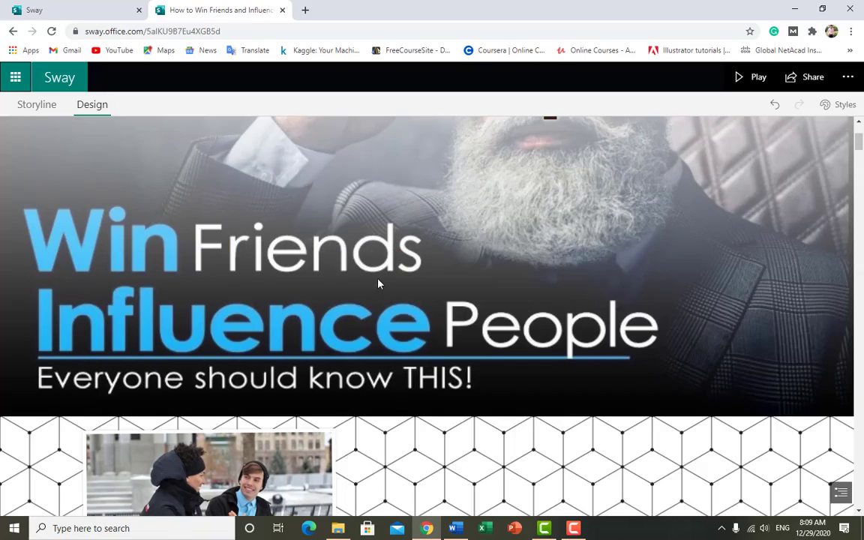
scroll(578, 199, "down", 13)
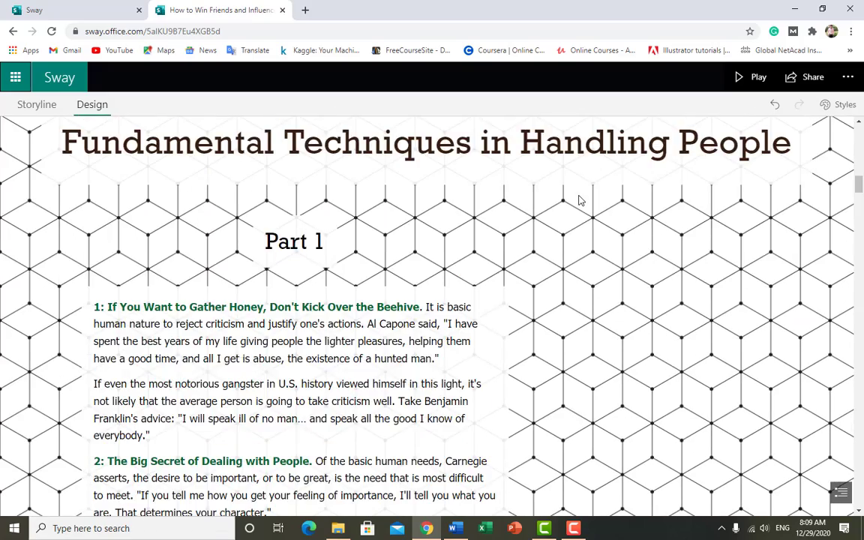
scroll(578, 198, "down", 3)
scroll(578, 199, "up", 13)
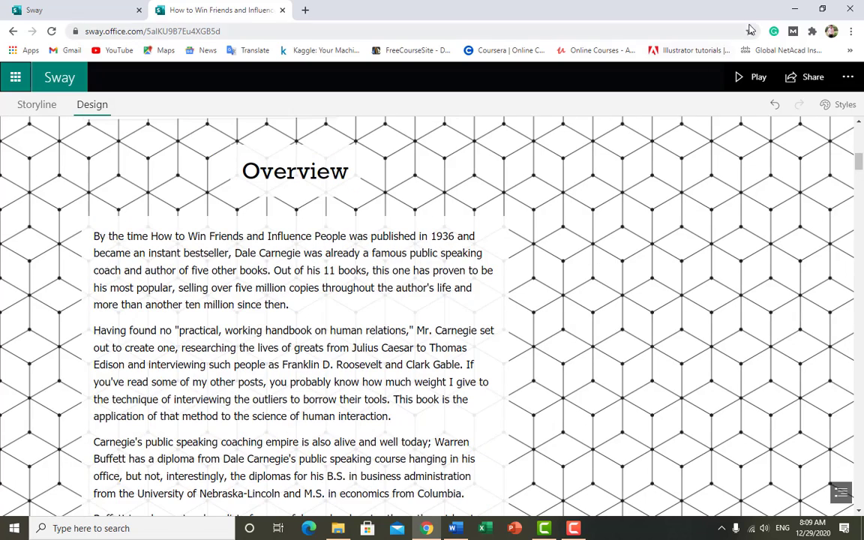
- Switch to the Horizontal layout and step forward to Fundamental Techniques and back to the title
left_click(828, 102)
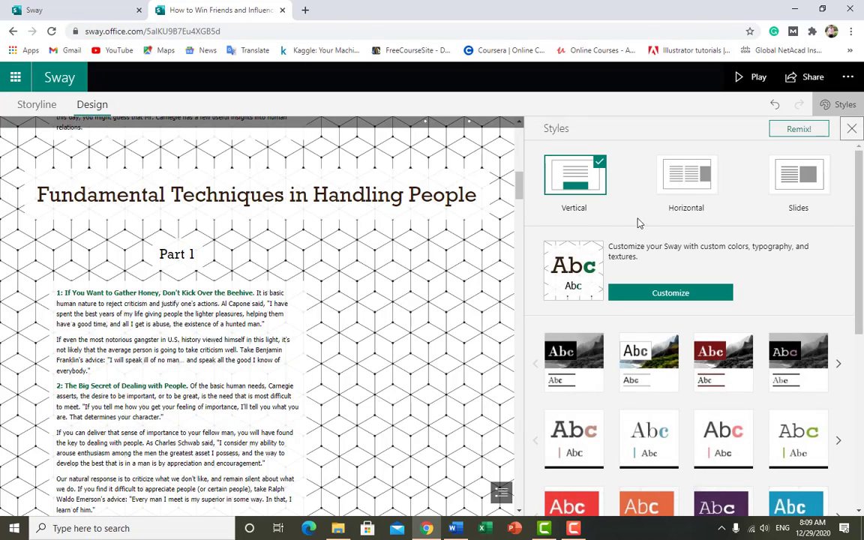
left_click(690, 180)
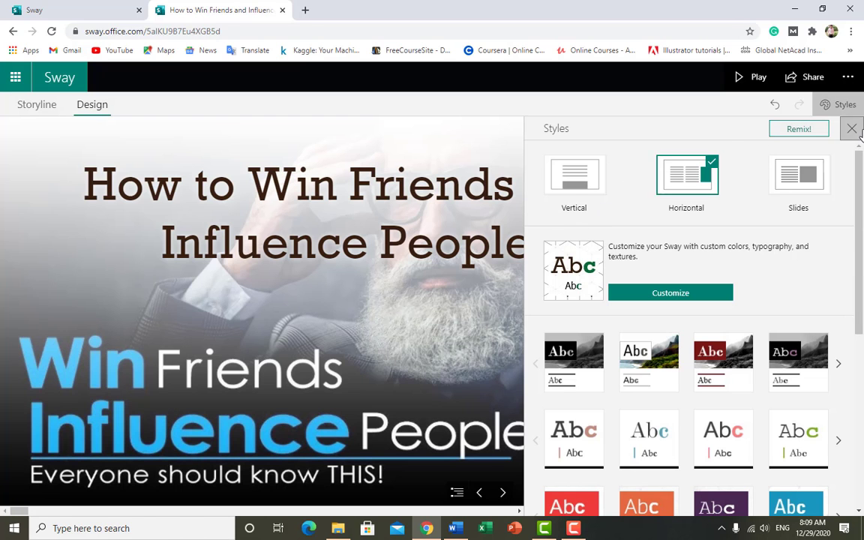
left_click(833, 104)
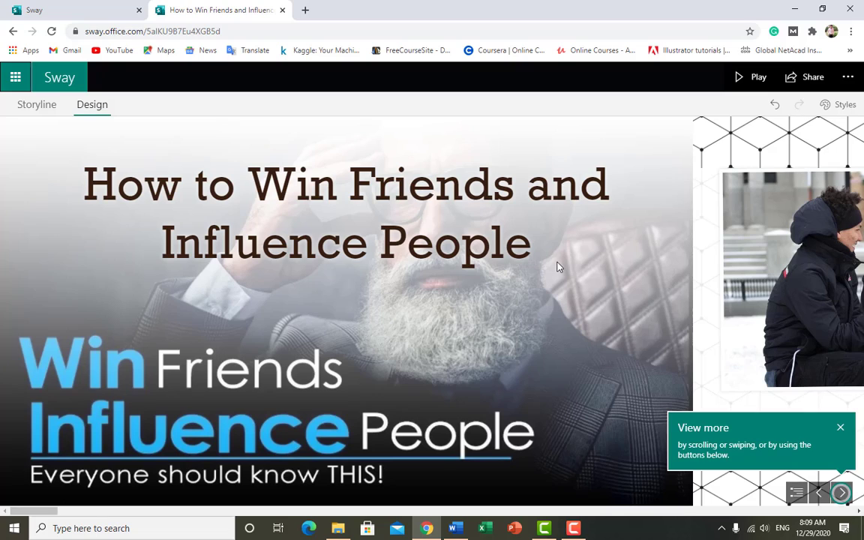
left_click(841, 492)
left_click(841, 492)
left_click(841, 492)
left_click(841, 493)
left_click(841, 492)
left_click(820, 492)
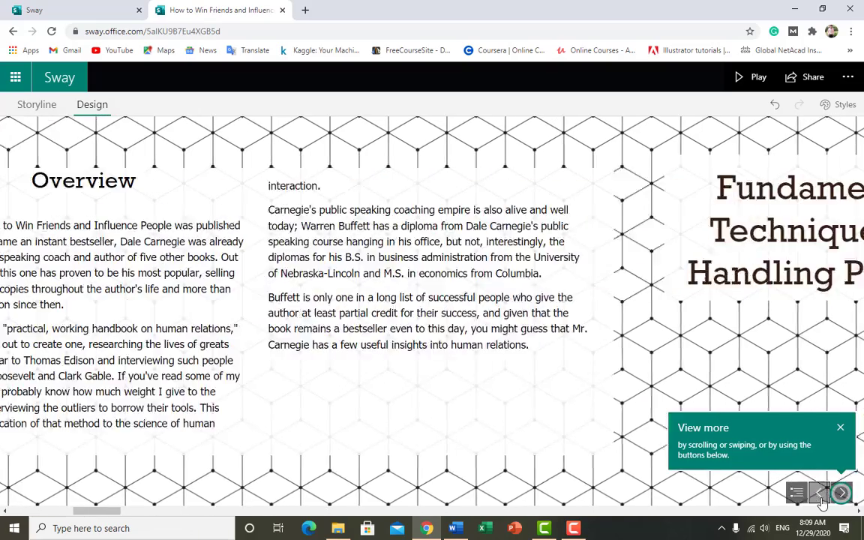
left_click(820, 493)
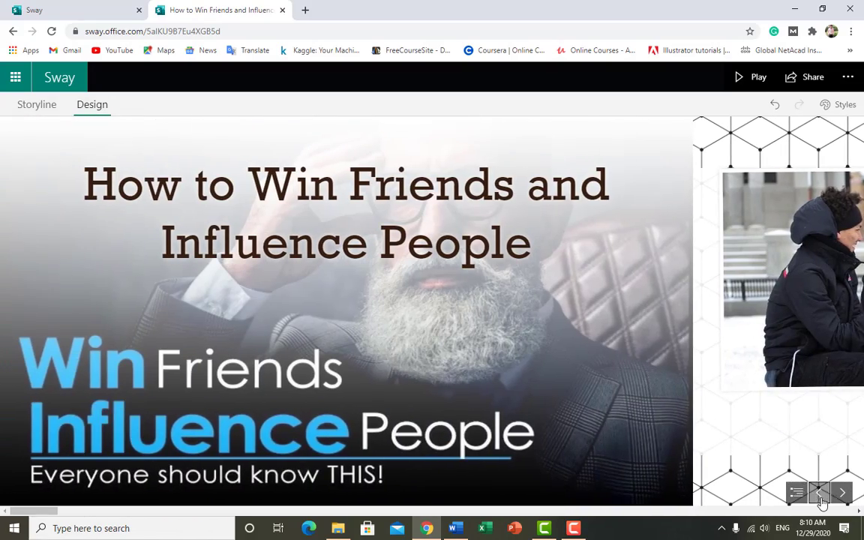
- Try the Slides layout, browse the slides, then set the story back to Vertical
left_click(838, 104)
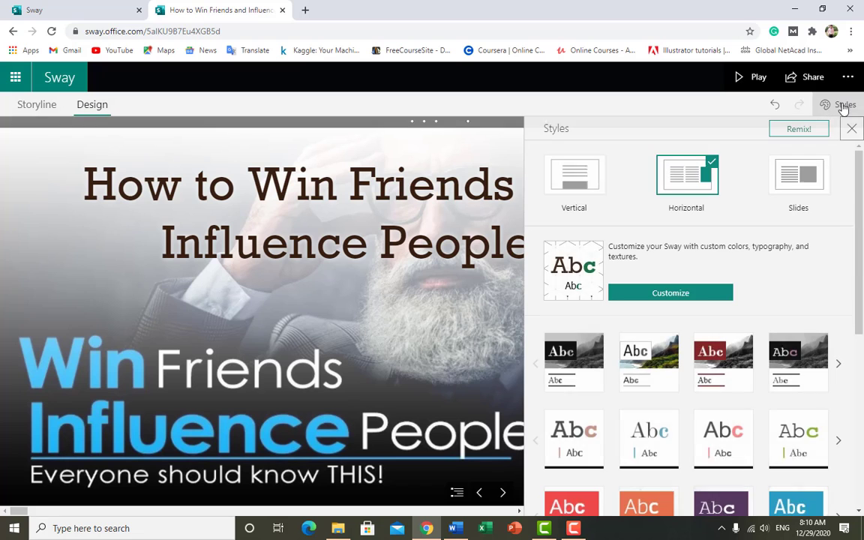
left_click(809, 184)
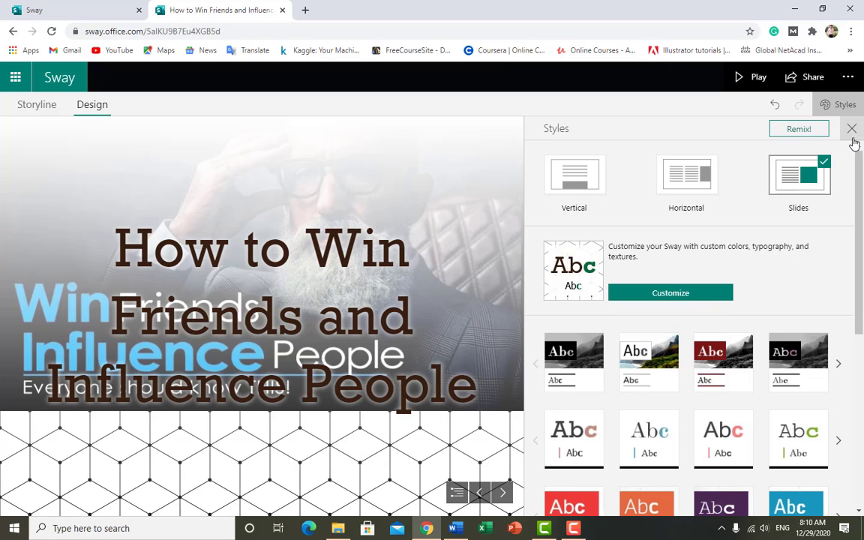
left_click(853, 133)
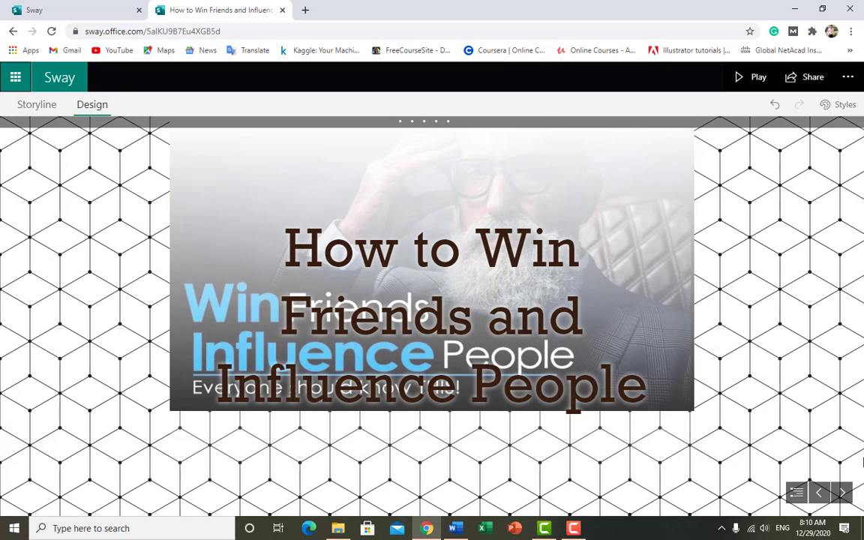
left_click(842, 492)
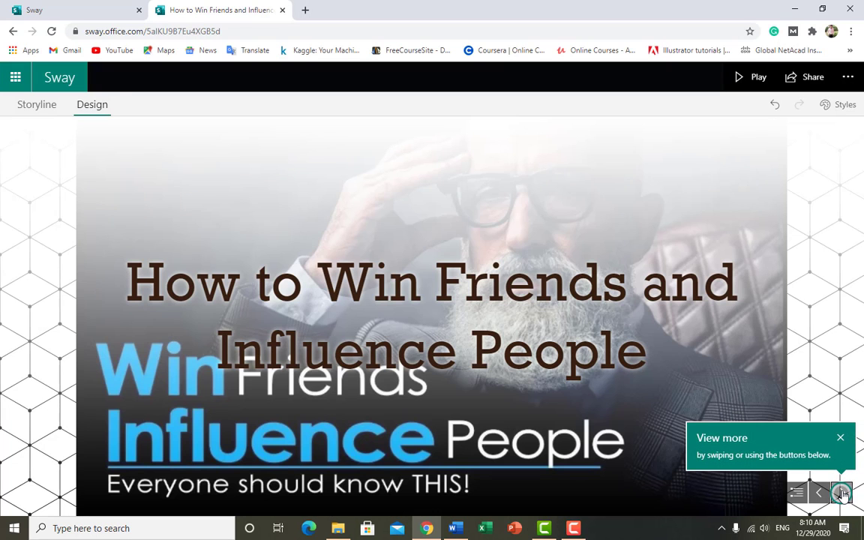
left_click(842, 492)
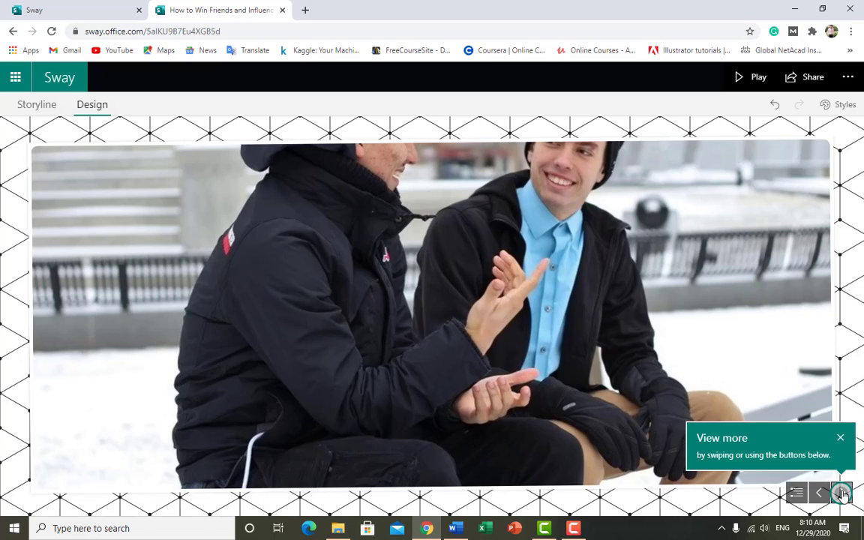
left_click(842, 492)
left_click(843, 493)
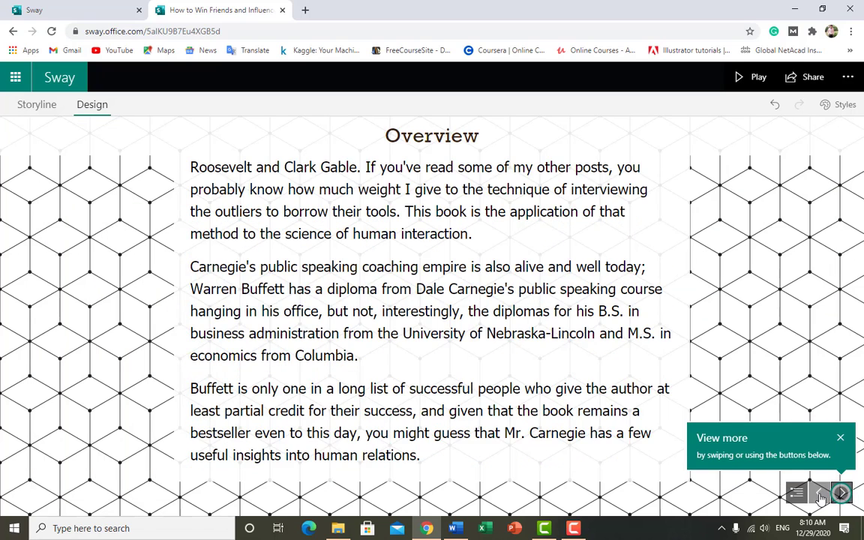
left_click(819, 494)
left_click(820, 496)
left_click(820, 495)
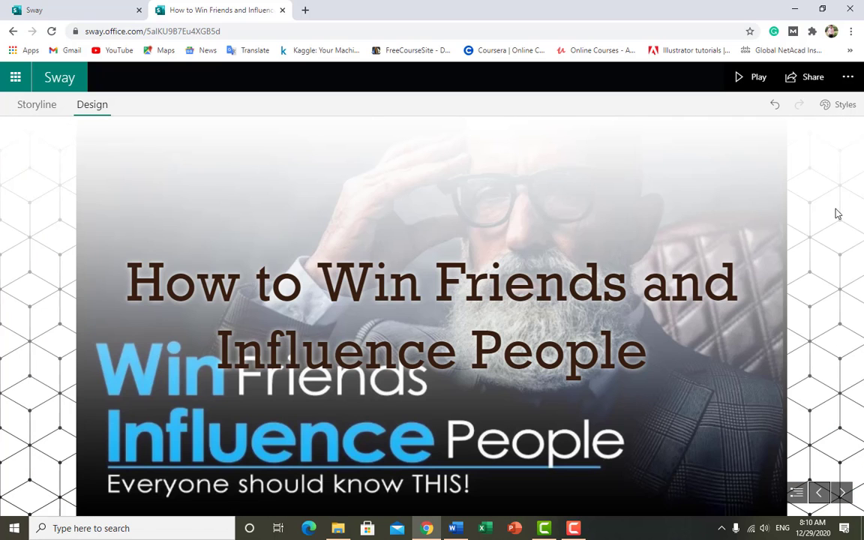
left_click(836, 105)
left_click(578, 189)
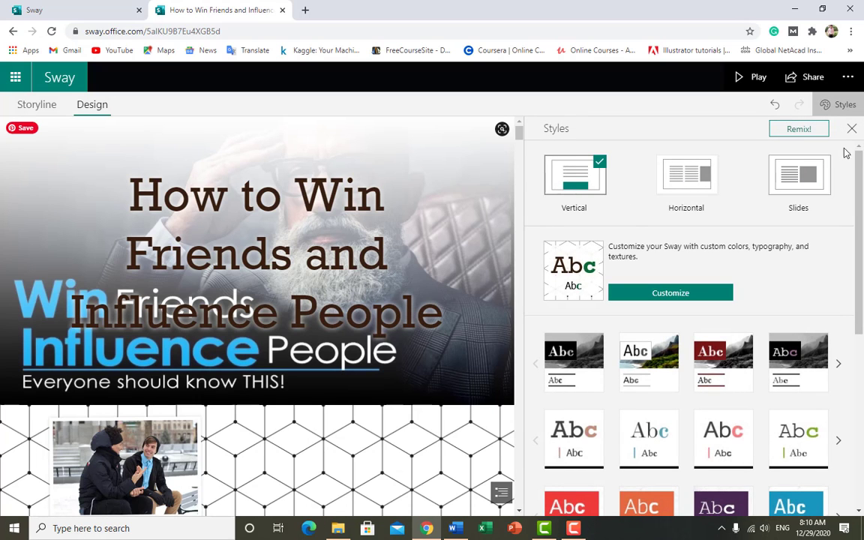
- Close the style pane and scroll the vertical story down to Fundamental Techniques Part 1
left_click(852, 128)
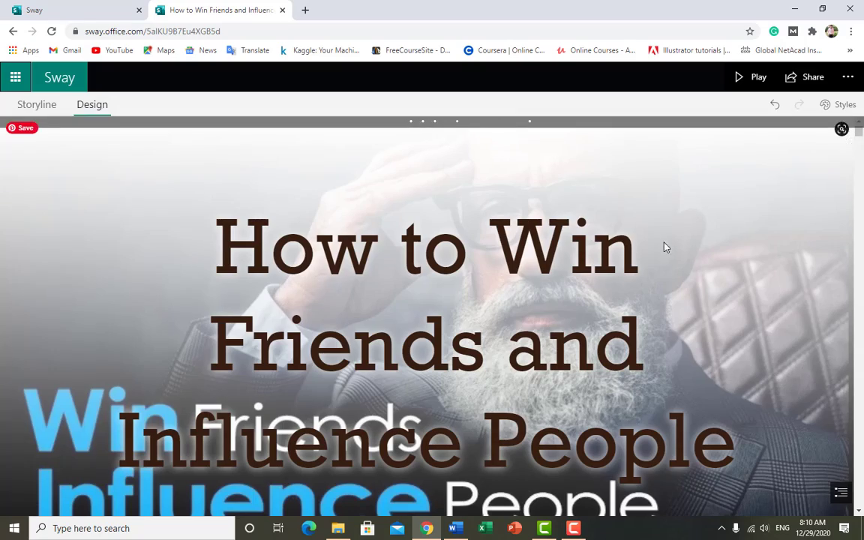
scroll(608, 300, "down", 5)
scroll(608, 300, "up", 4)
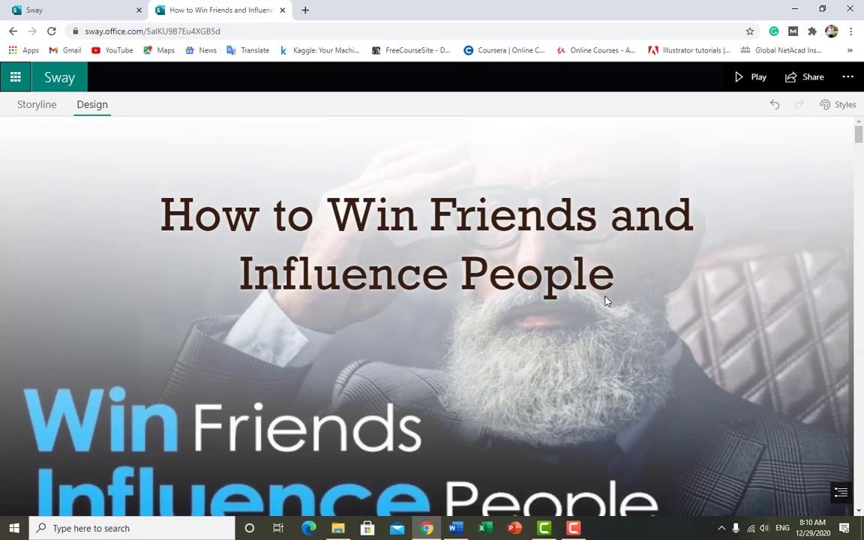
scroll(608, 300, "down", 10)
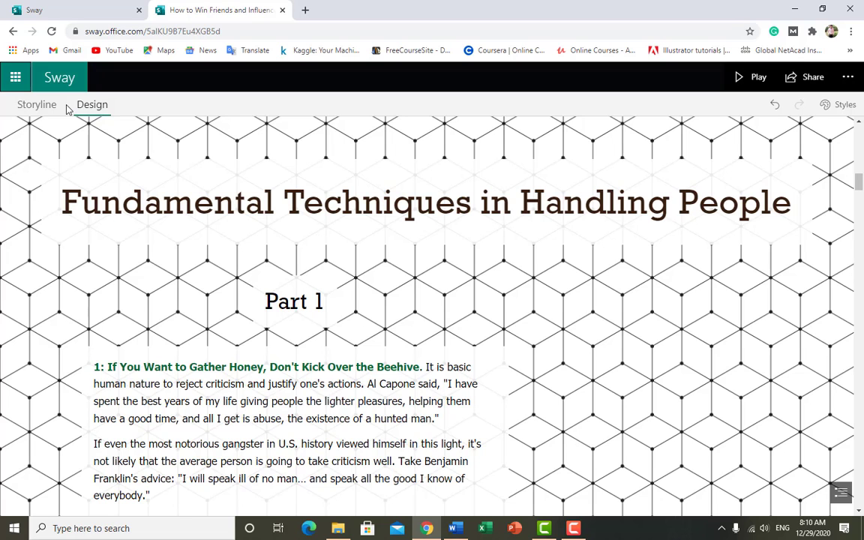
scroll(234, 235, "down", 10)
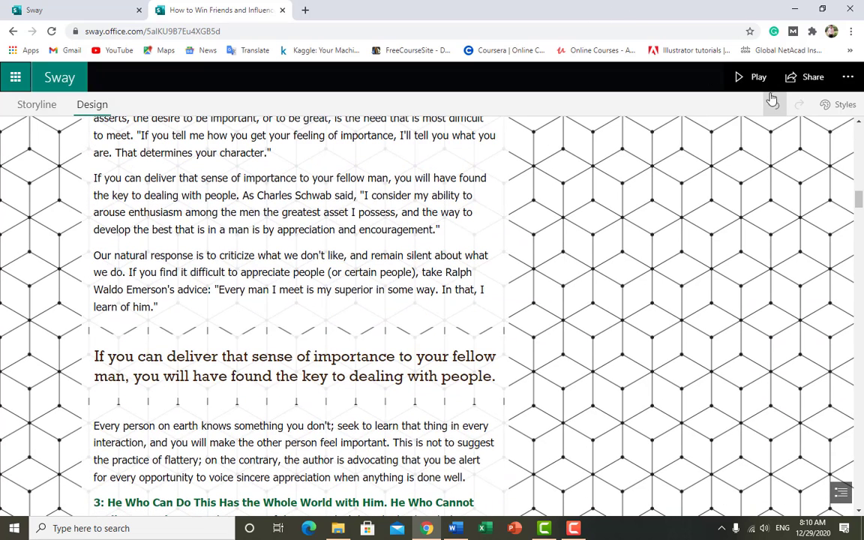
- Show the Share options, then the more-options menu with print and export
left_click(808, 78)
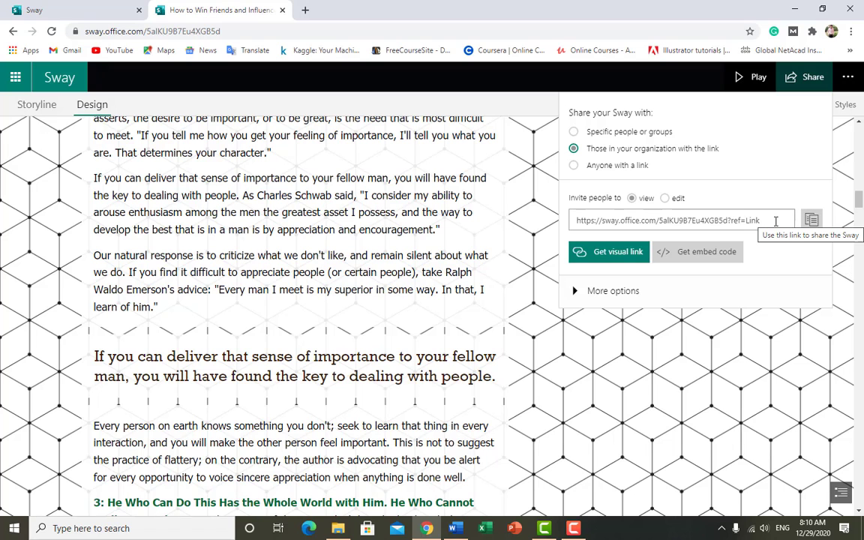
left_click(848, 81)
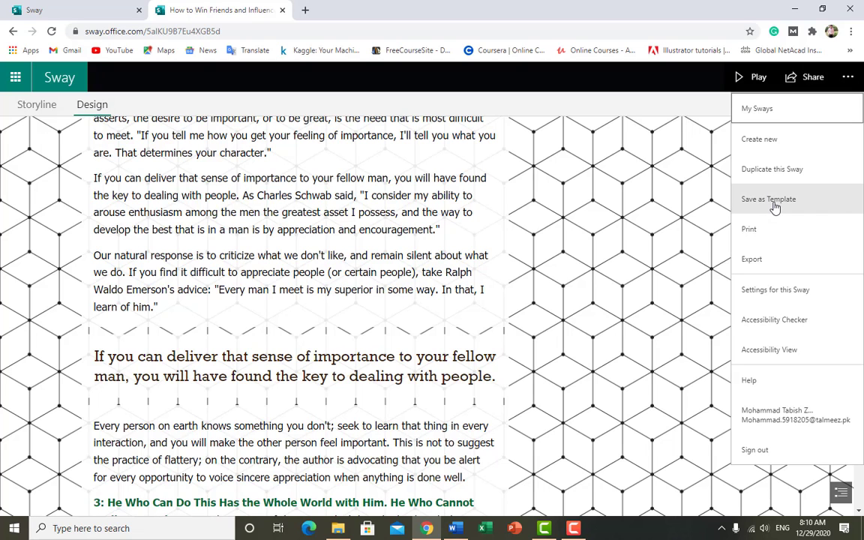
- Export the story as PDF and download How to Win Friends and Influence People.pdf to Downloads
left_click(767, 268)
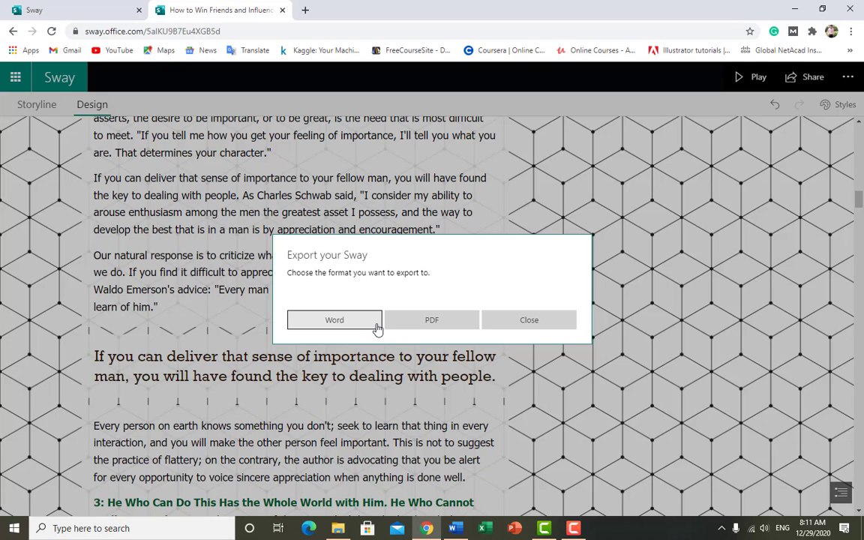
left_click(428, 324)
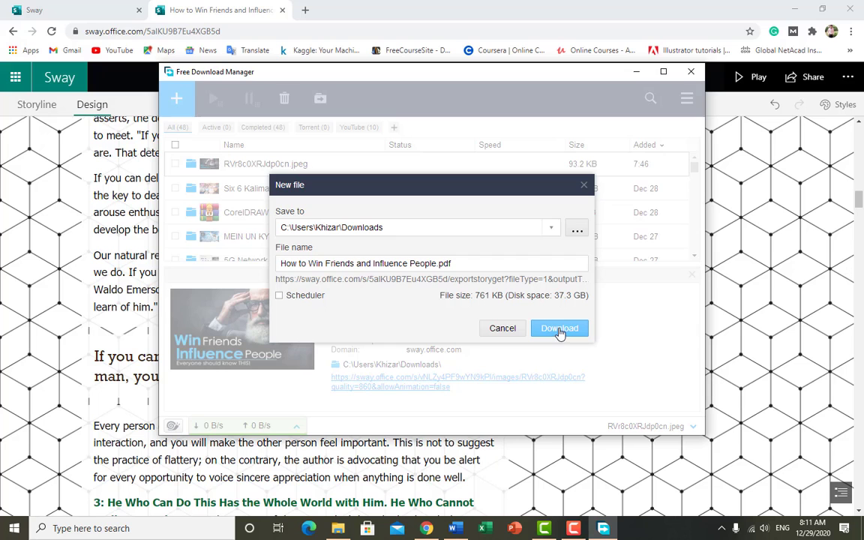
left_click(559, 330)
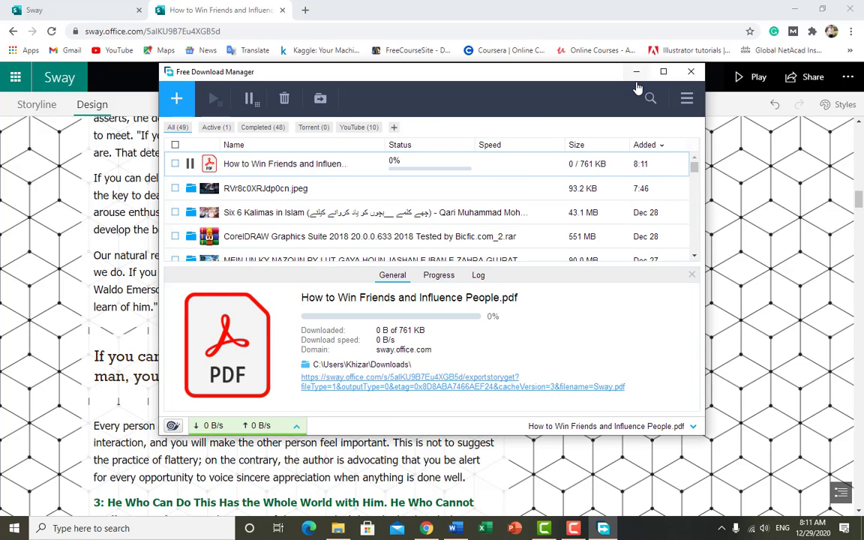